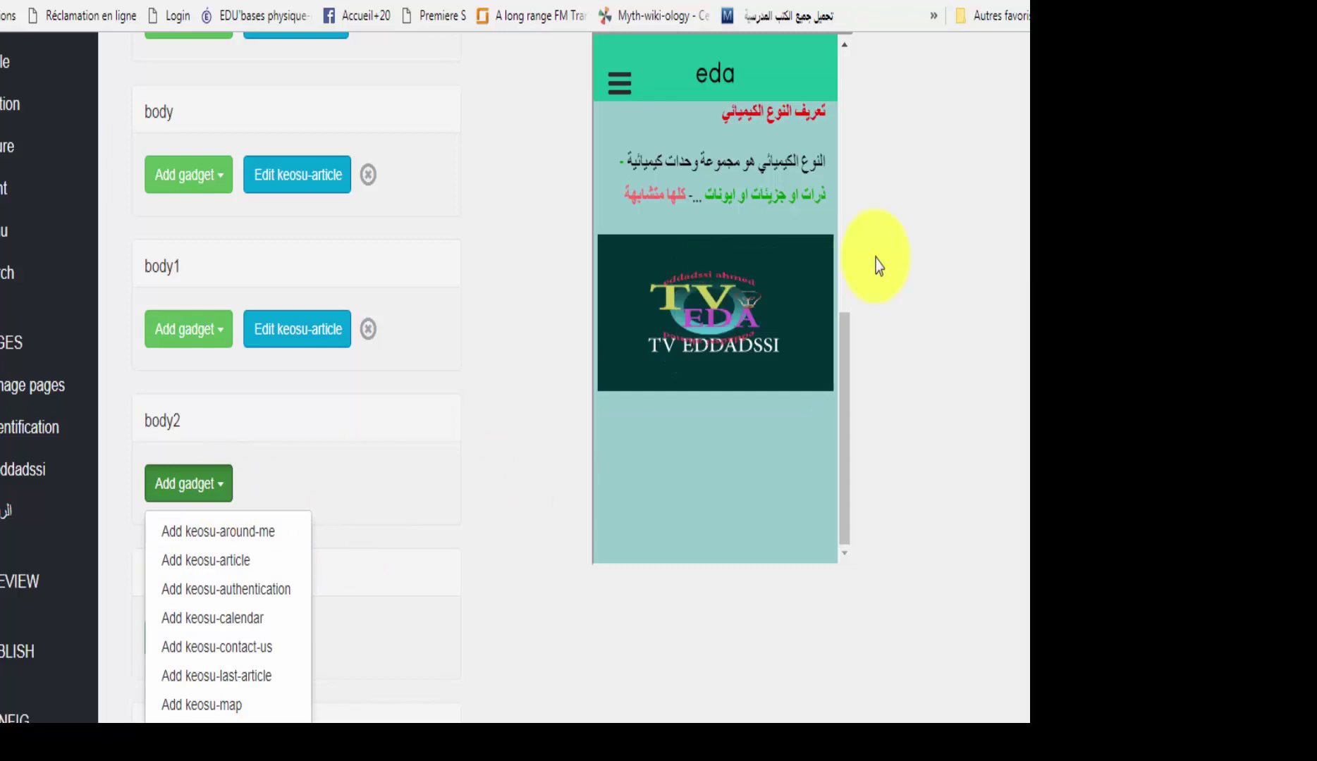
# - Add a keosu-youtube-player gadget to the body2 zone of the page
pyautogui.scroll(-4, 1022, 268)
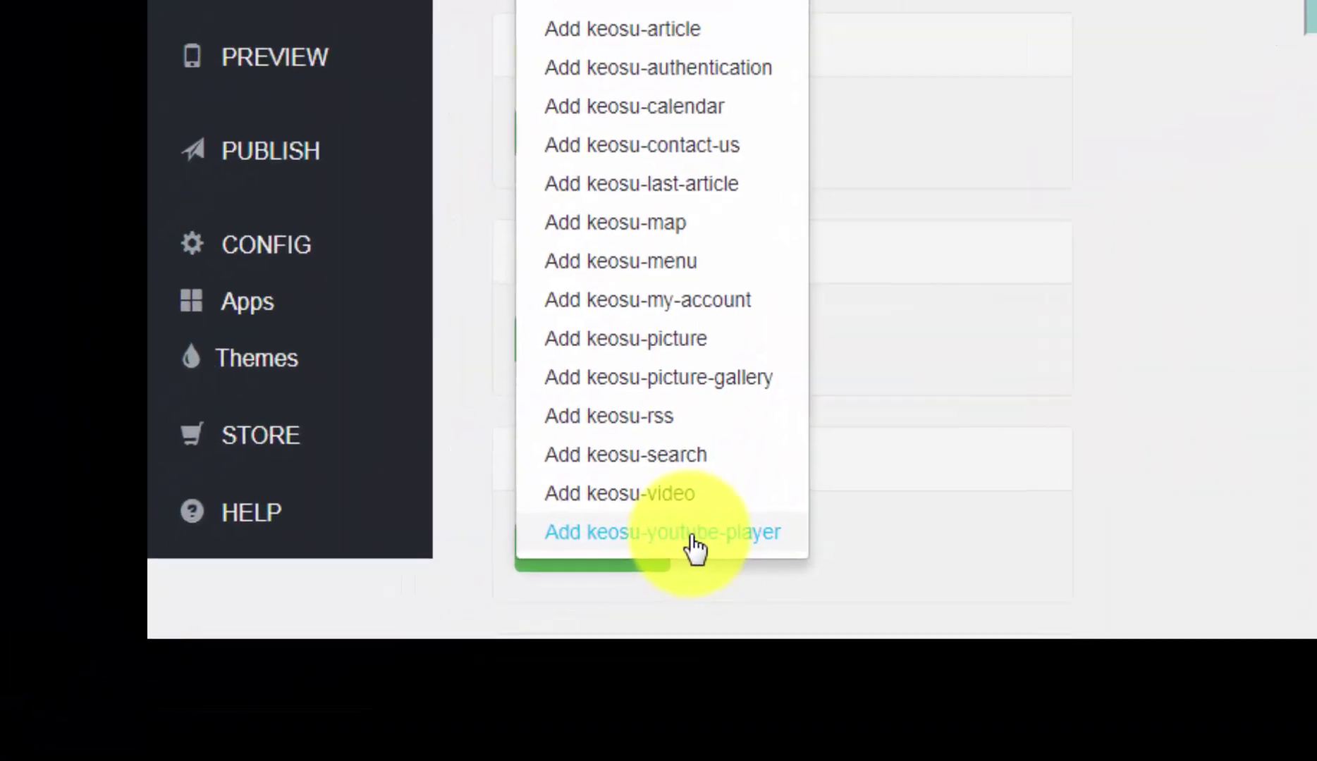
pyautogui.click(807, 520)
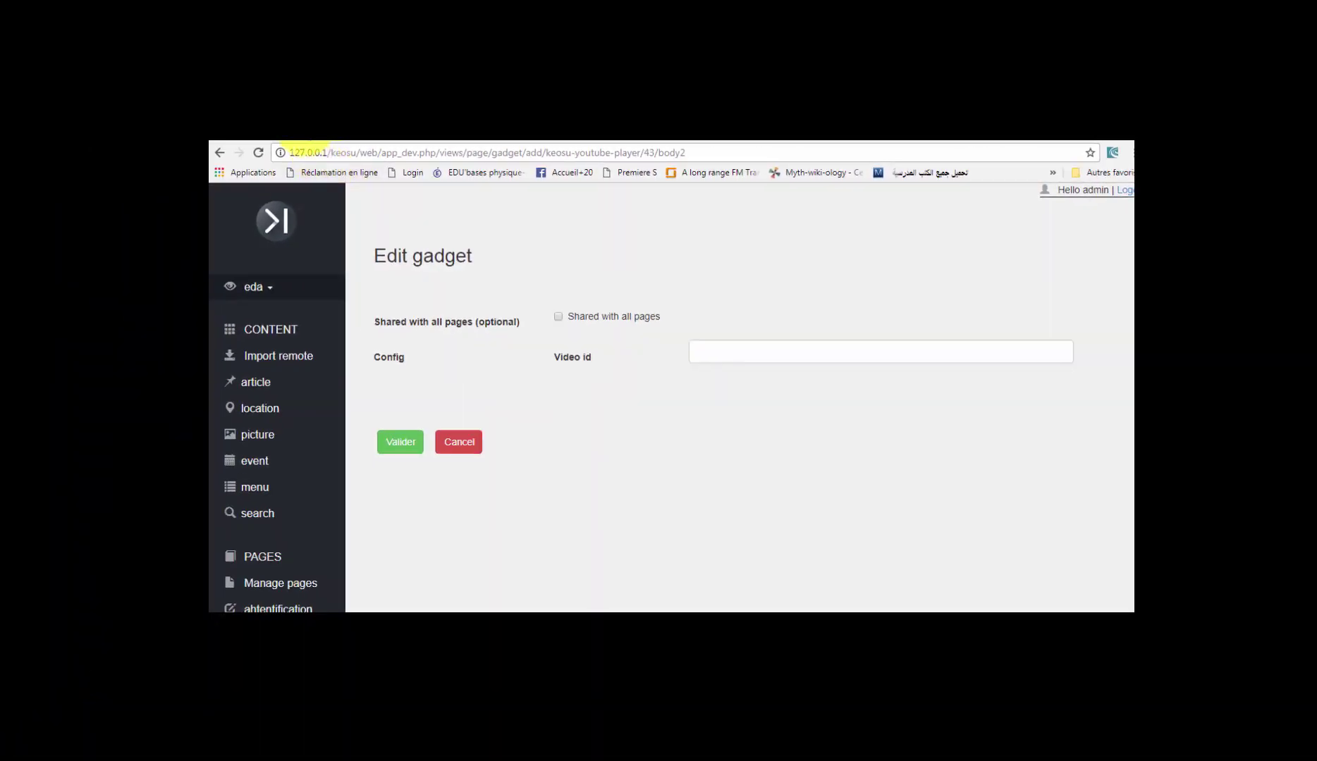
# - Switch to the YouTube channel's video list, open the video "التحكم عن بعد في الاجهزة عن طريق الانترنيت(الجزء1)" and pause it
pyautogui.click(307, 141)
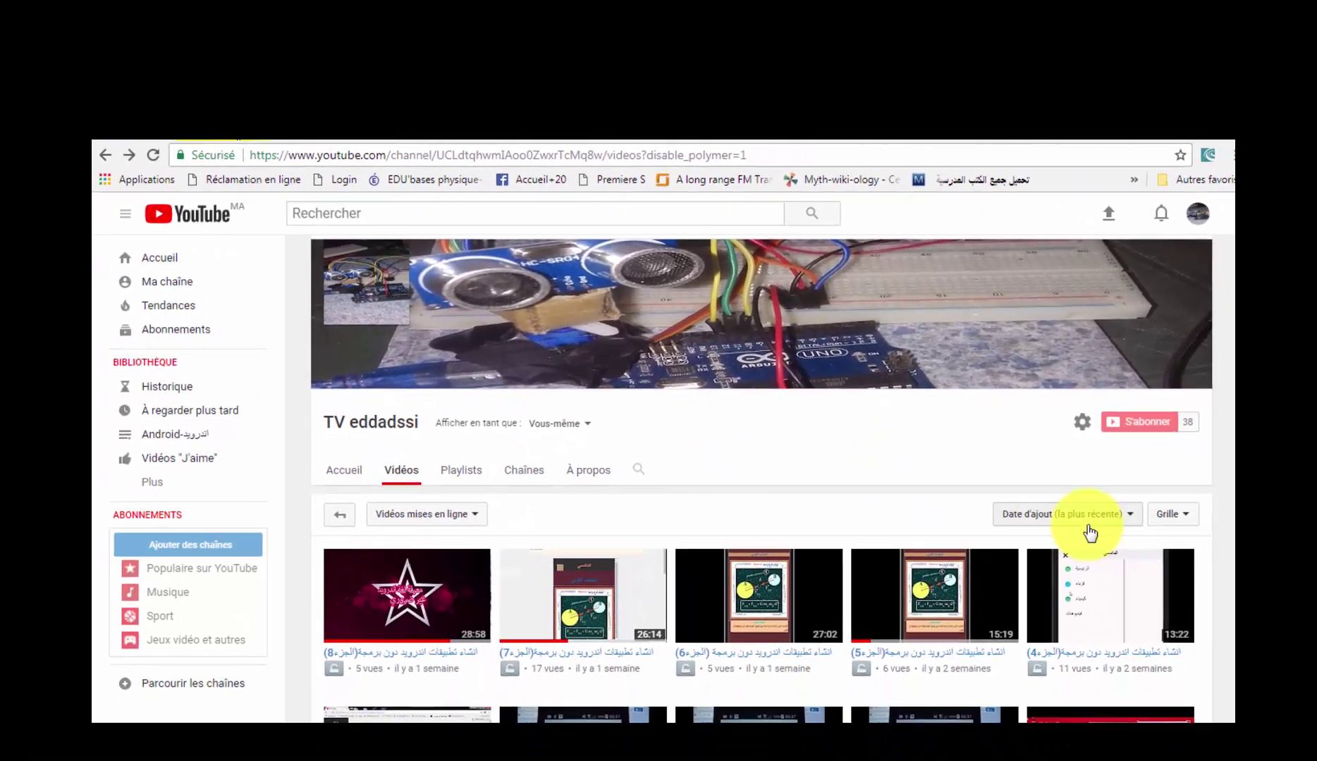
pyautogui.scroll(-5, 1097, 315)
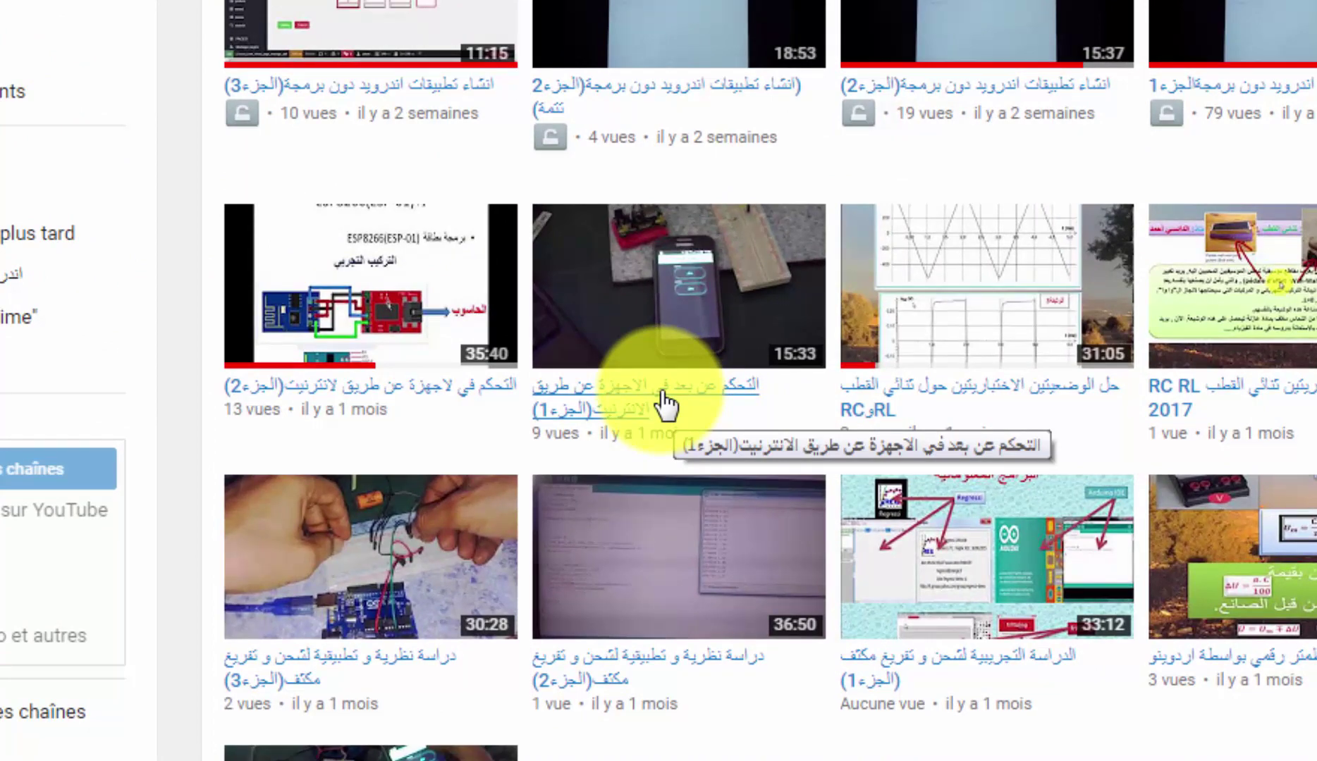
pyautogui.click(662, 398)
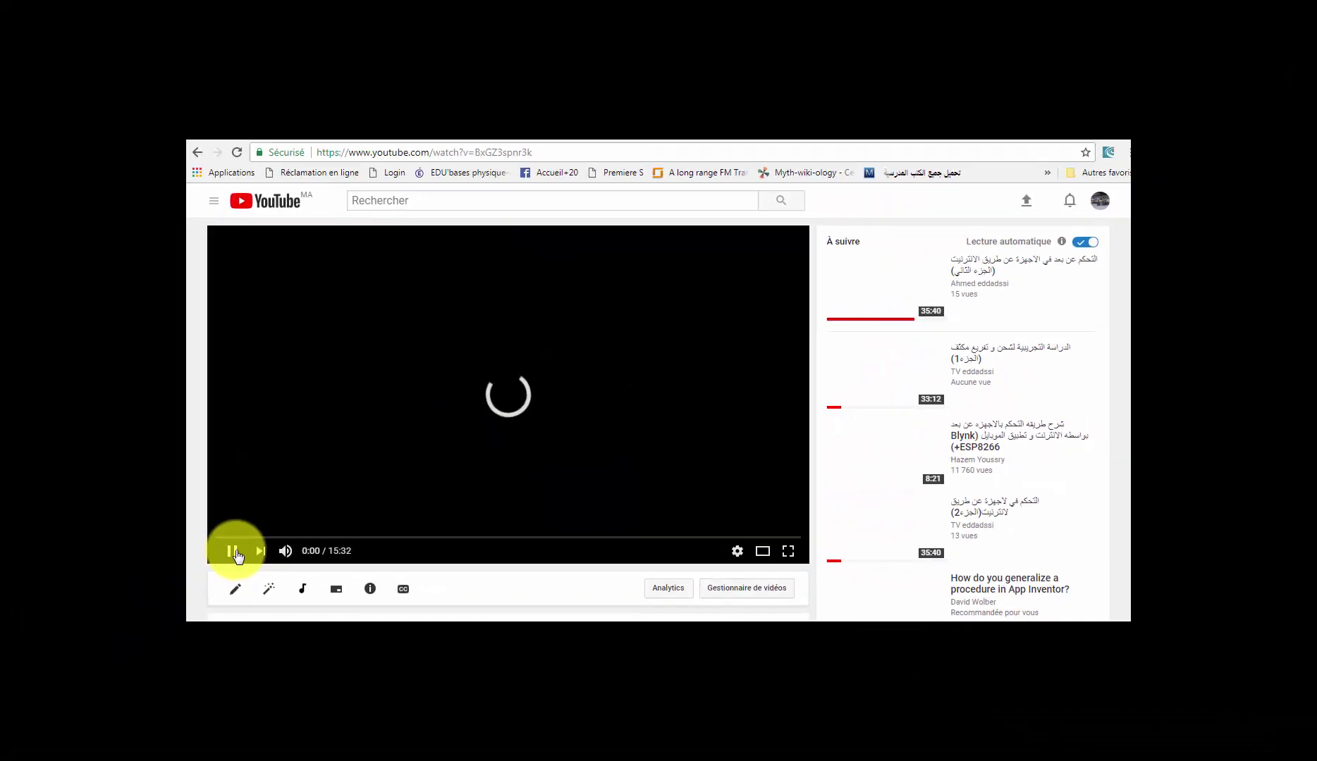
pyautogui.click(235, 552)
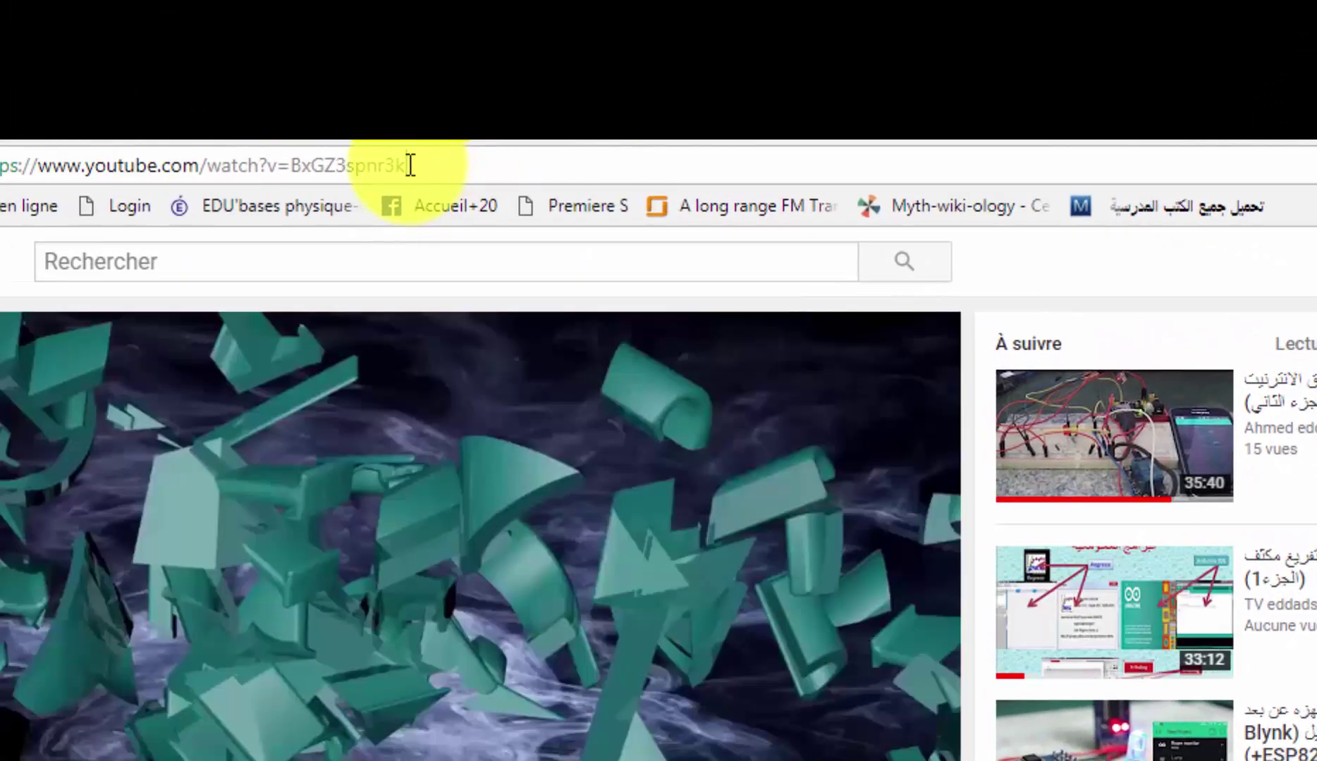
# - Copy the video ID BxGZ3spnr3k from the end of the YouTube video's address
pyautogui.moveTo(409, 167); pyautogui.dragTo(296, 169)
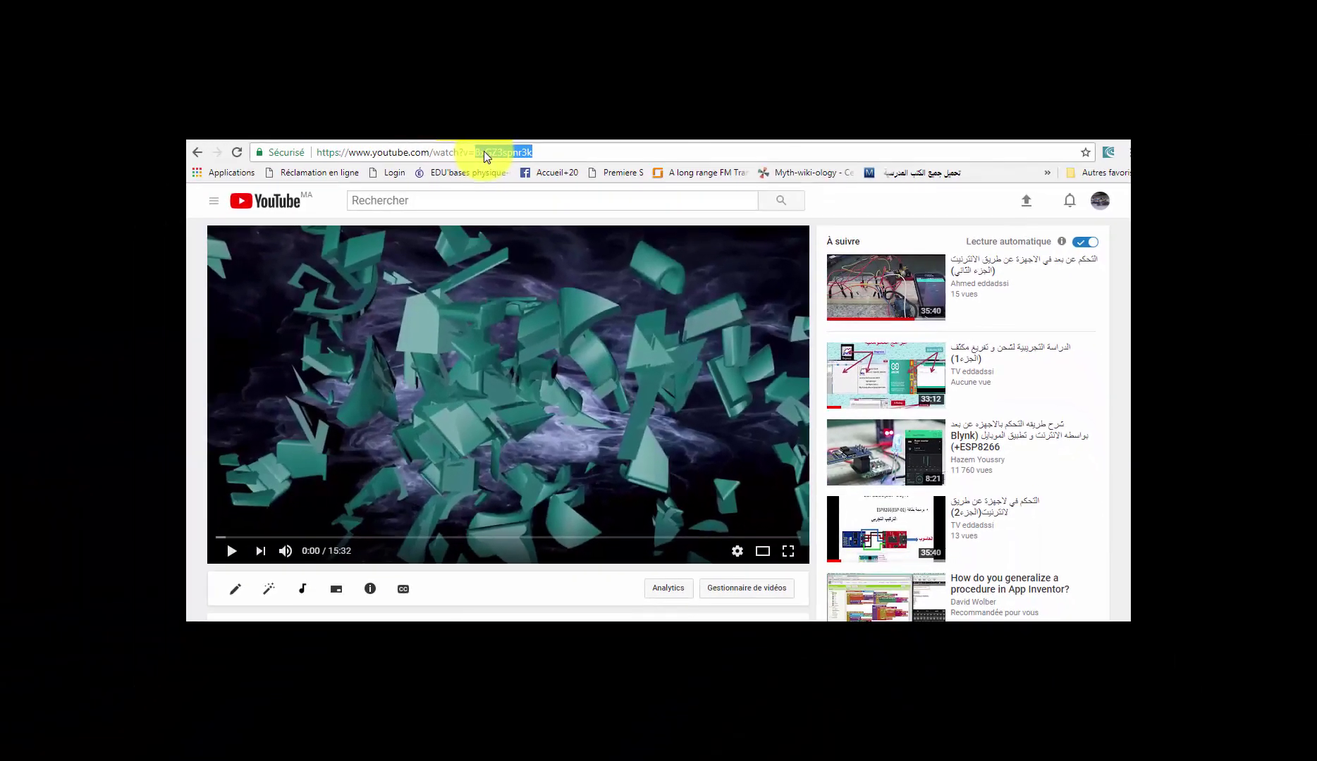
pyautogui.rightClick(430, 155)
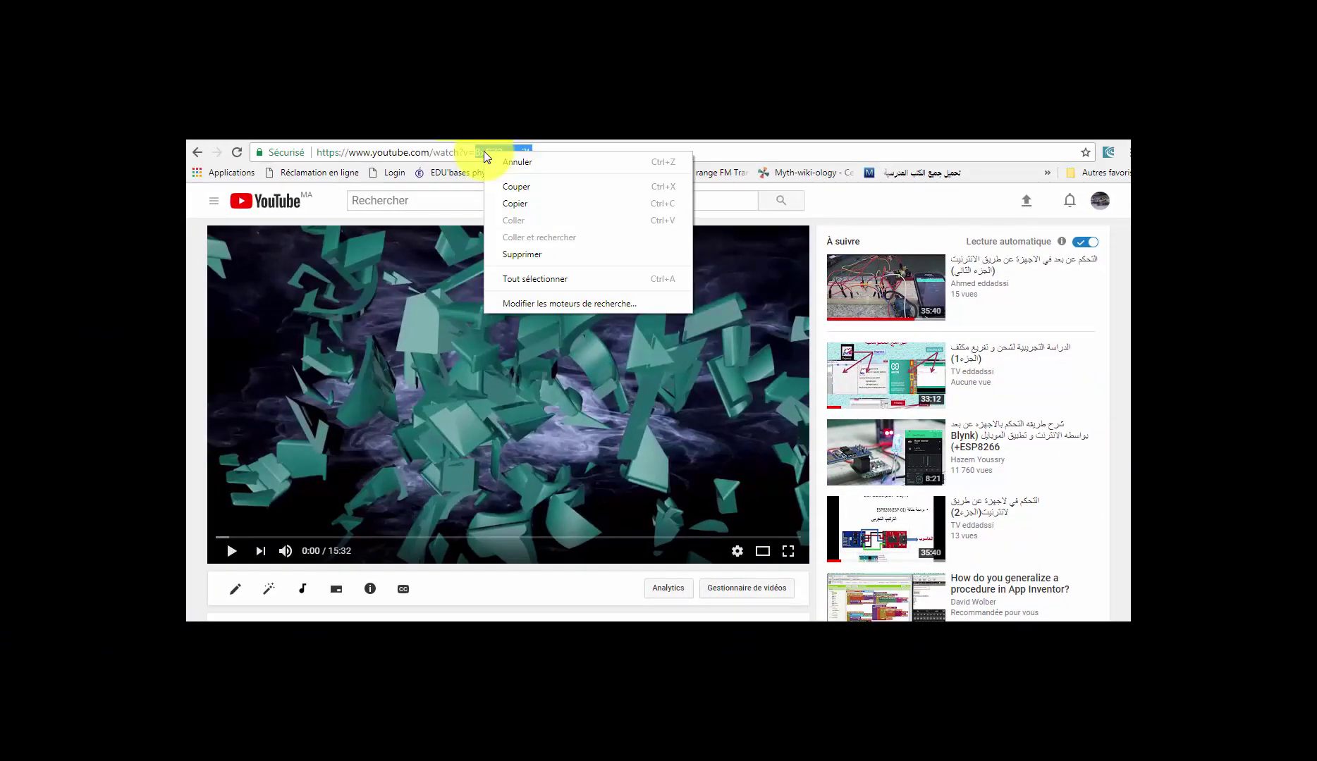
pyautogui.click(513, 206)
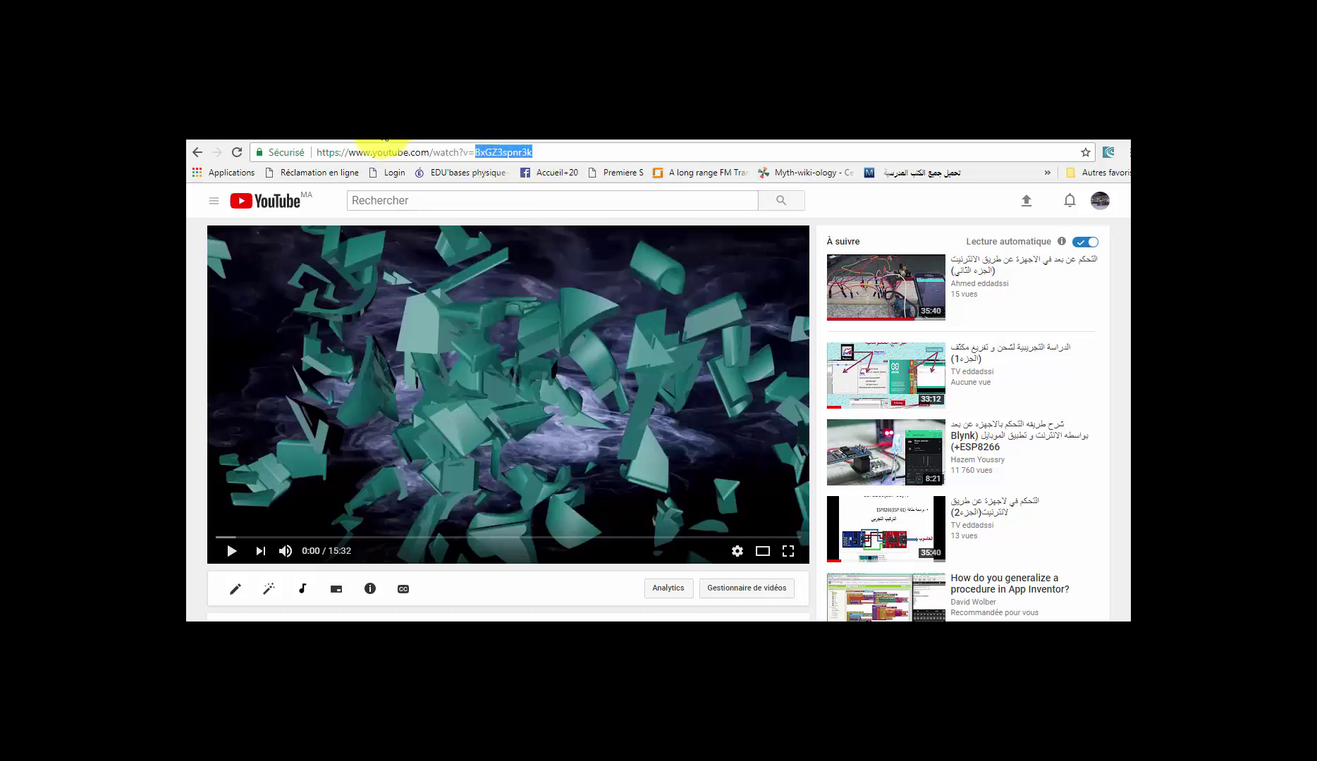
# - Return to the Keosu gadget form, paste BxGZ3spnr3k as the Video id and validate the gadget
pyautogui.click(374, 134)
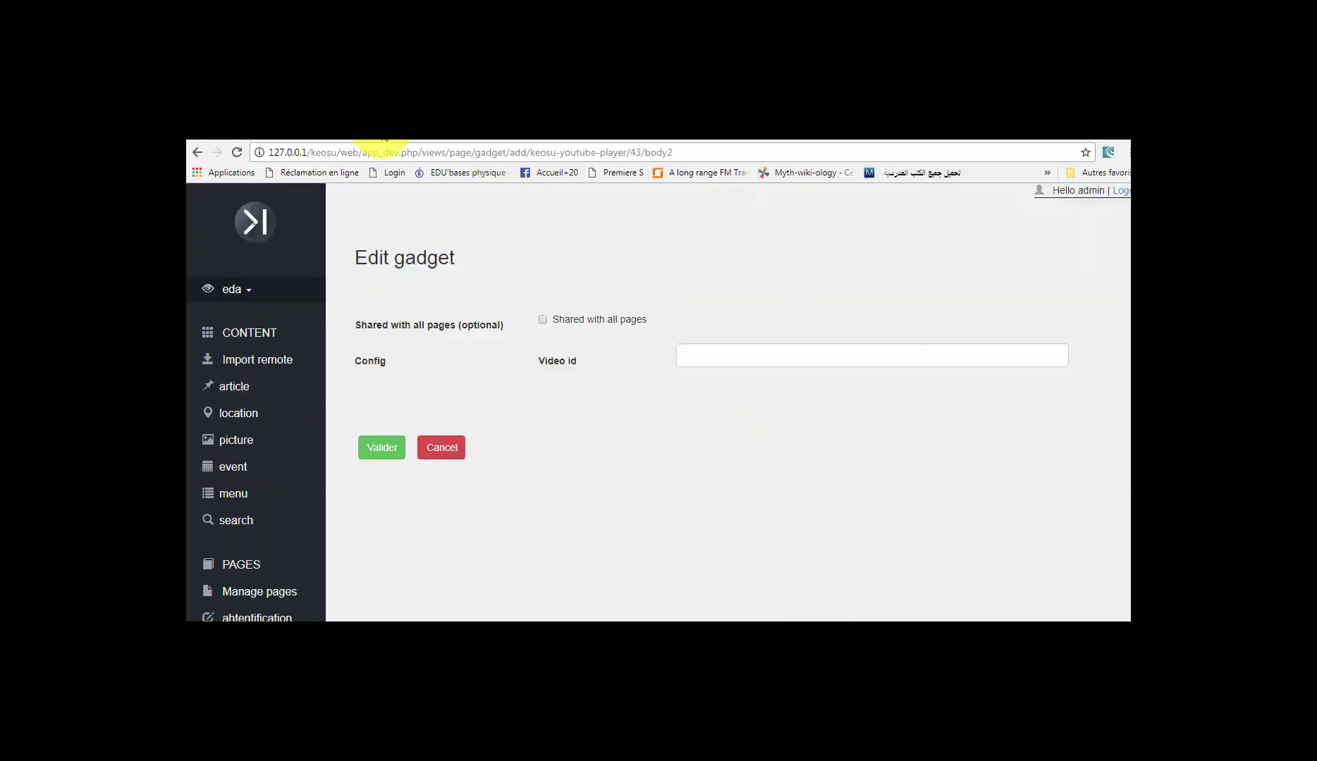
pyautogui.rightClick(689, 354)
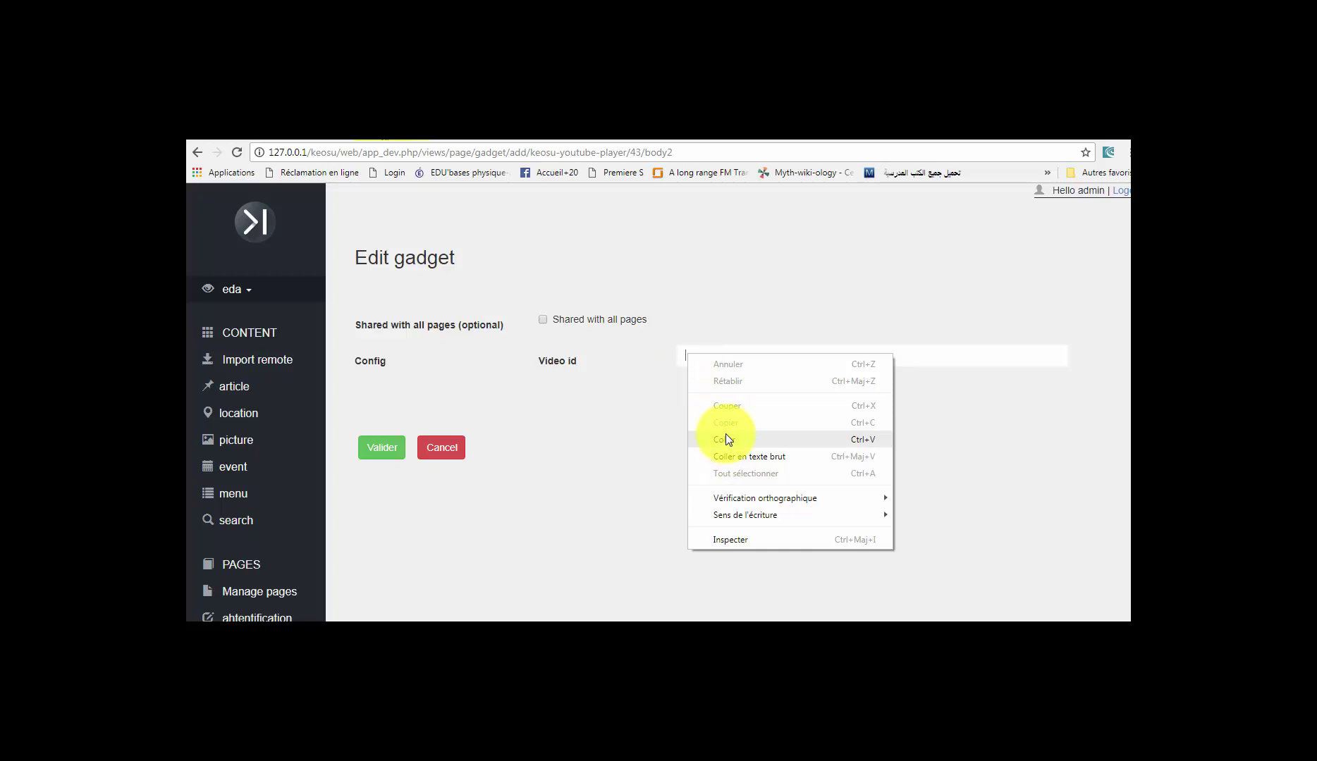
pyautogui.click(728, 439)
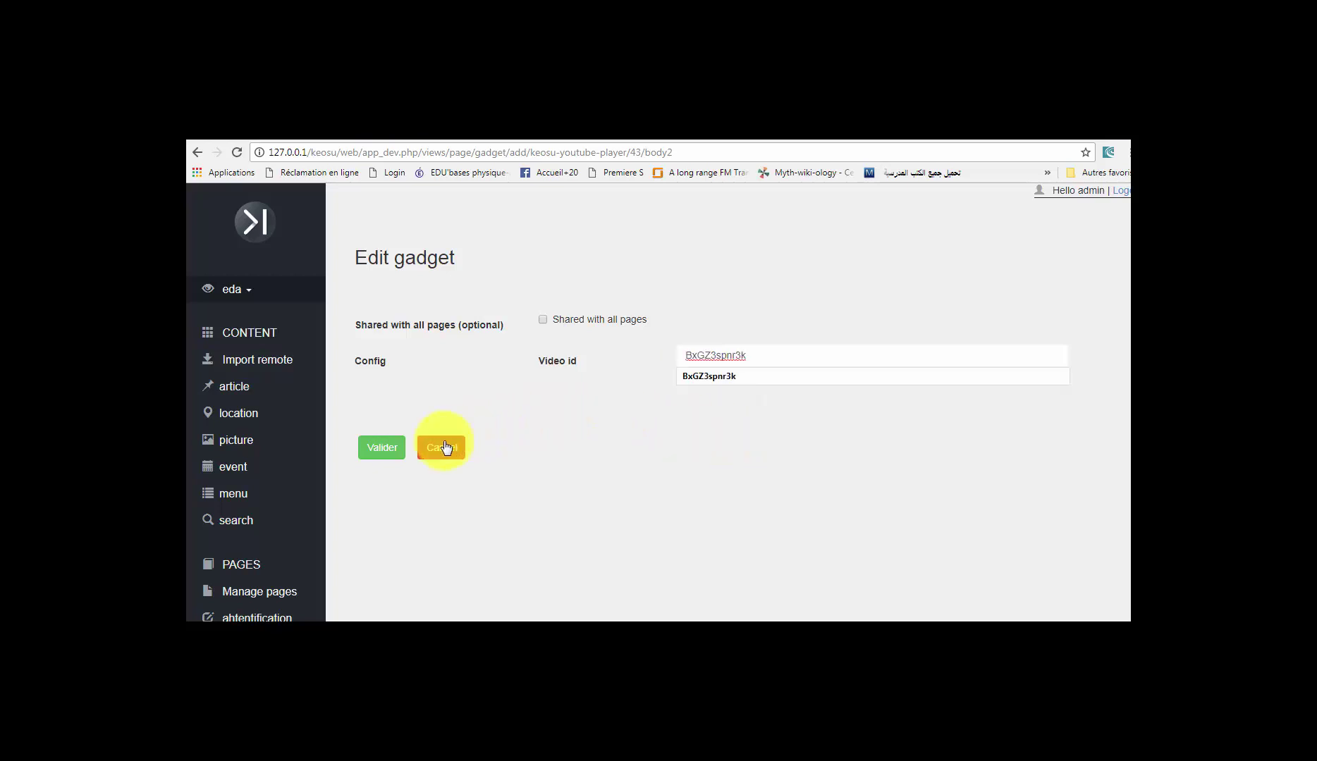
pyautogui.click(395, 451)
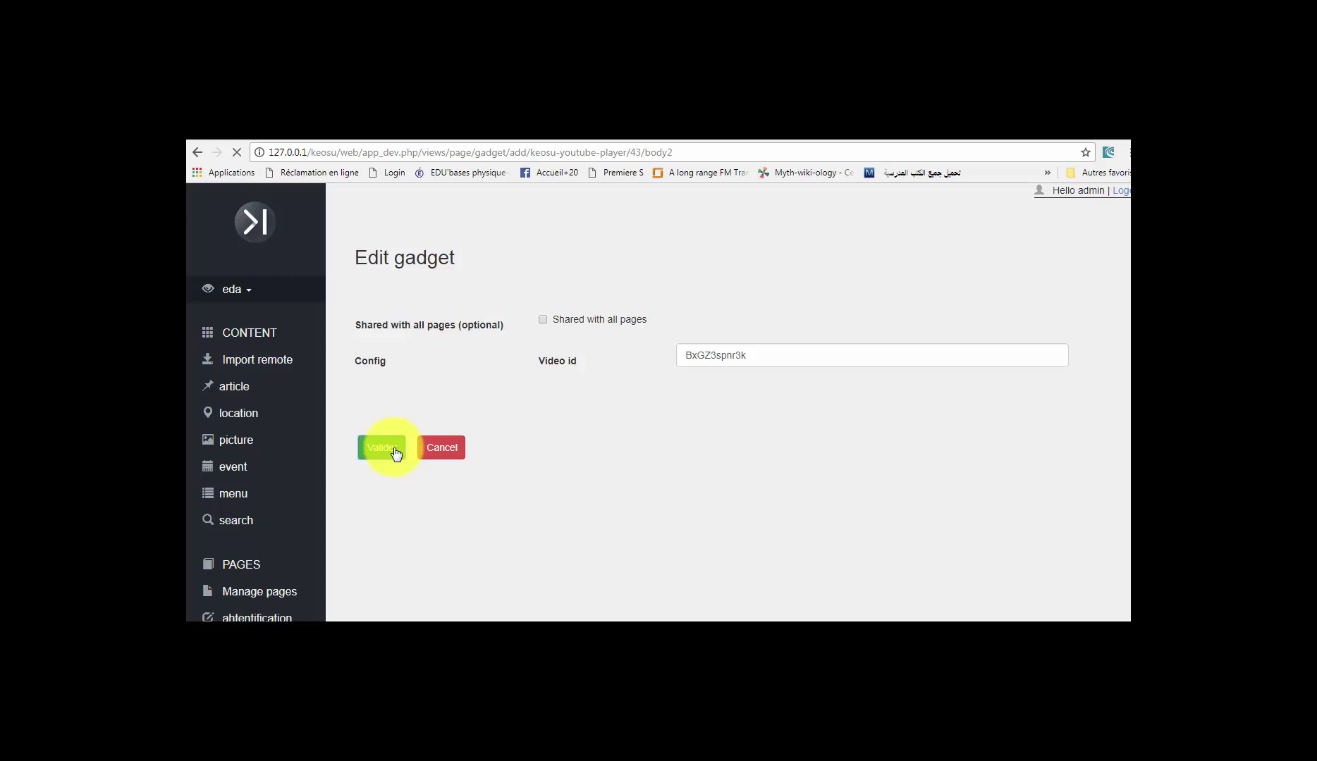
# - Test the embedded YouTube video in the phone preview by playing it, skipping ahead and pausing it
pyautogui.scroll(-2, 1125, 329)
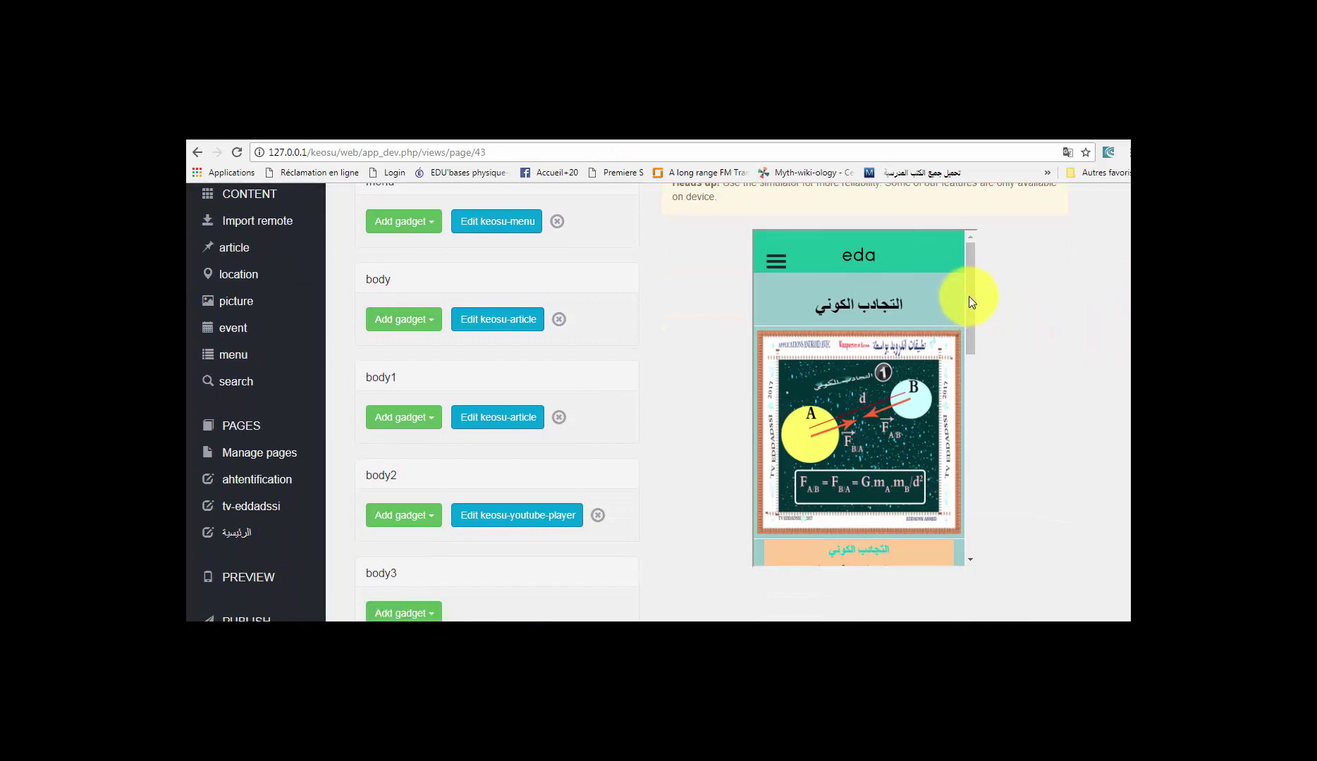
pyautogui.scroll(-1, 970, 310)
pyautogui.scroll(-3, 968, 363)
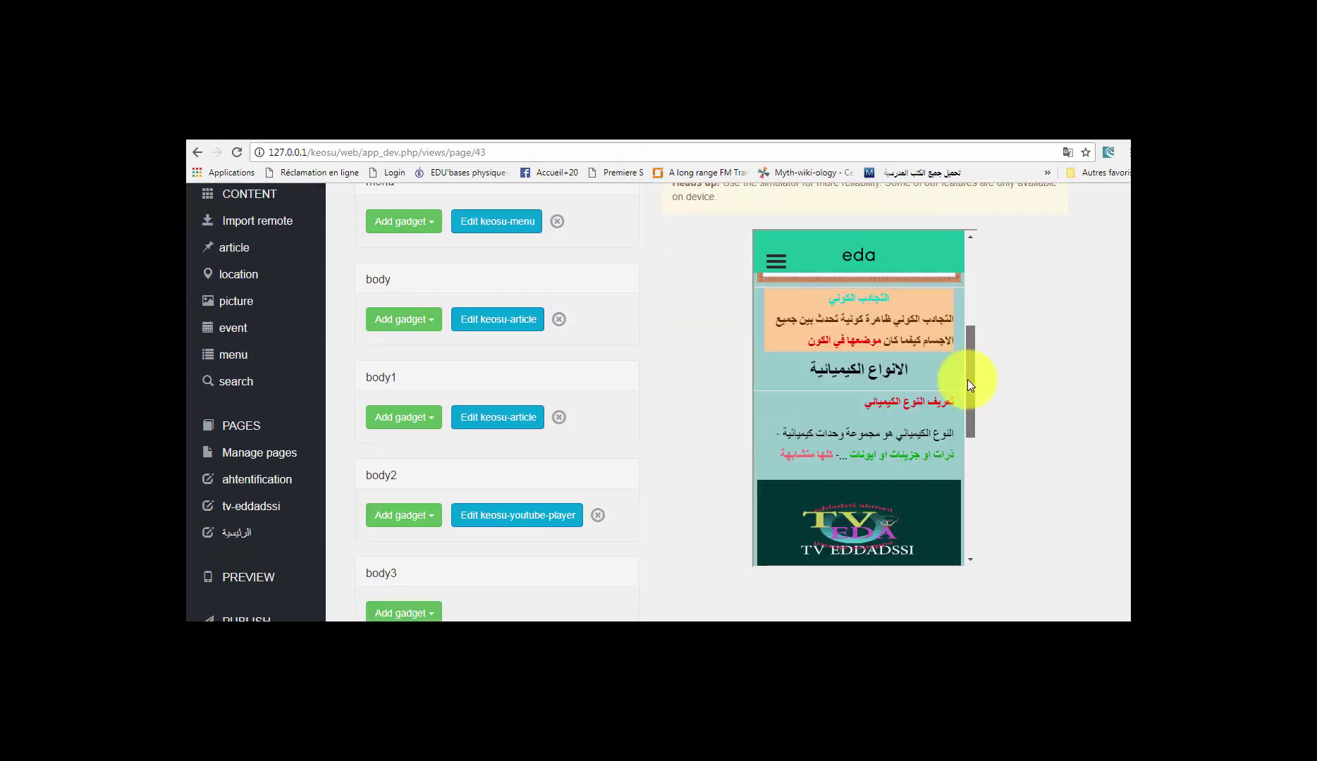
pyautogui.moveTo(968, 400); pyautogui.dragTo(965, 463)
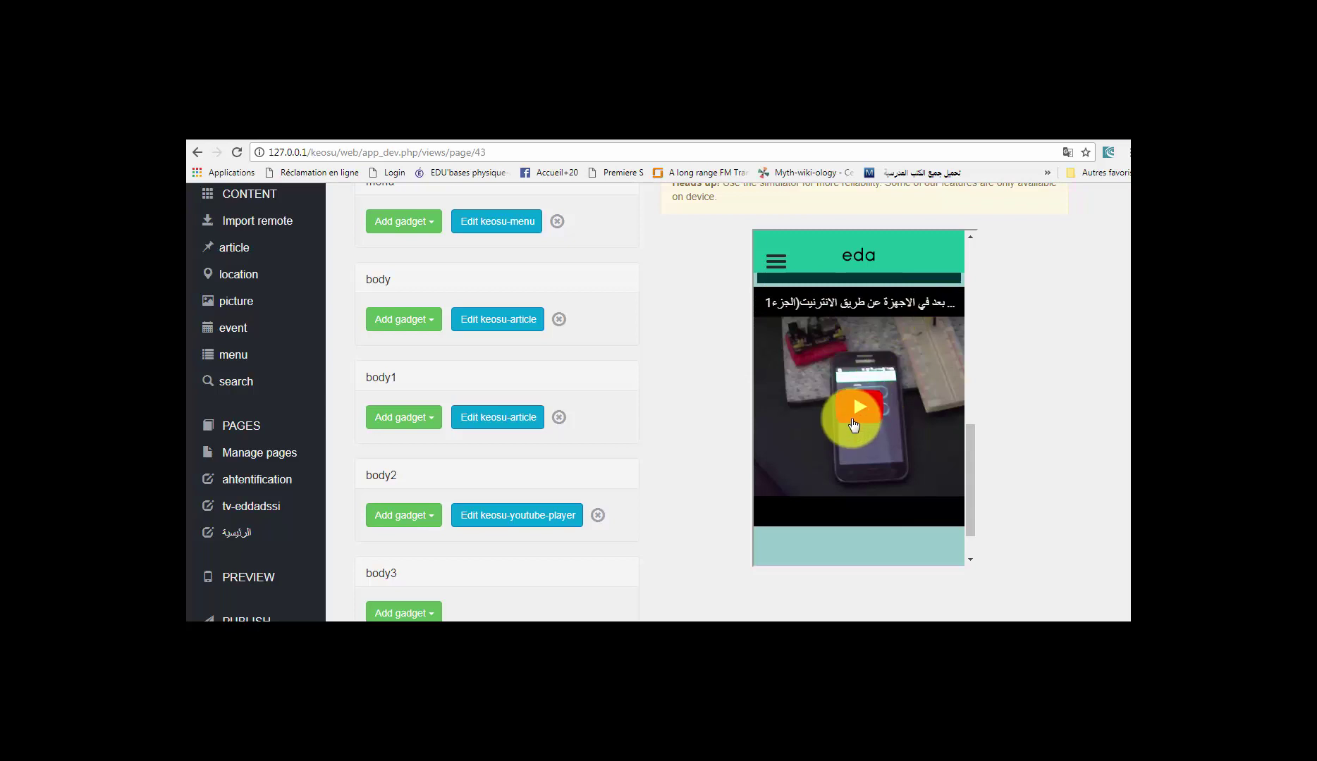
pyautogui.click(853, 423)
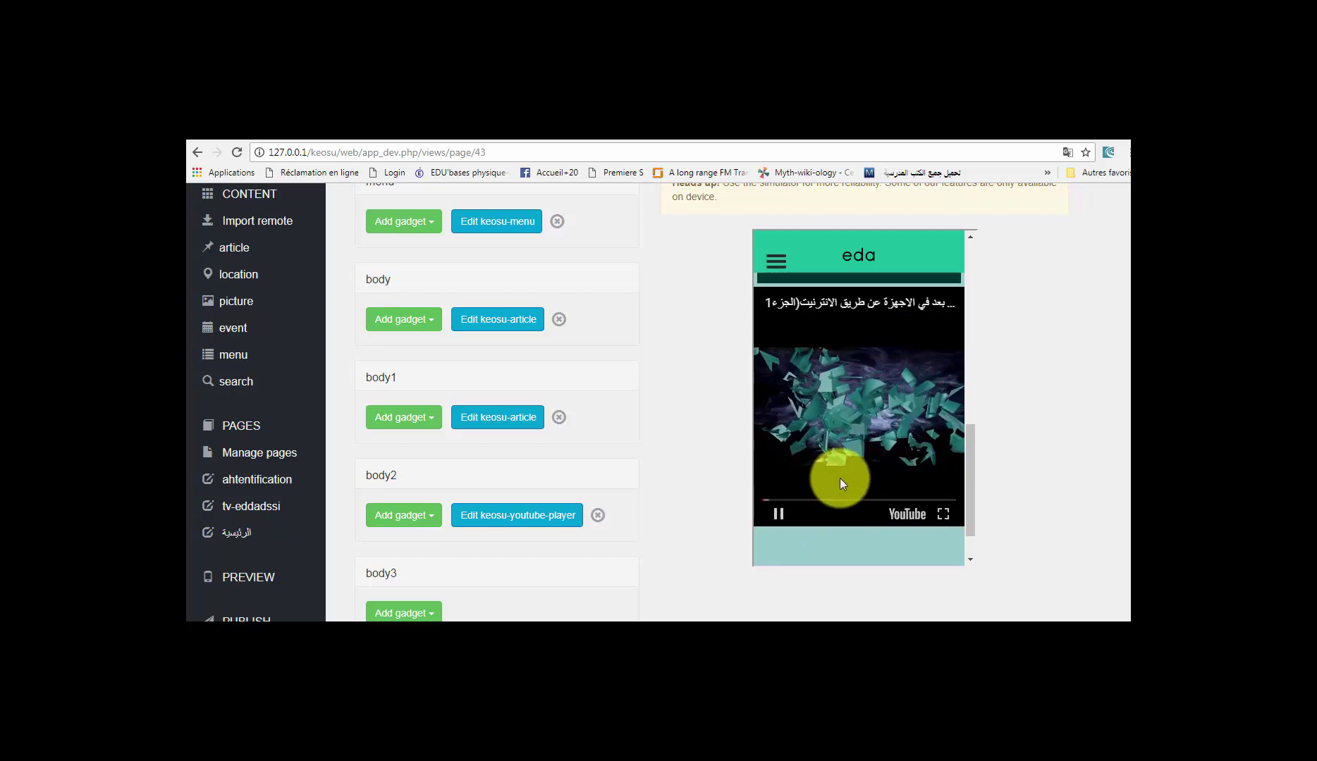
pyautogui.click(819, 500)
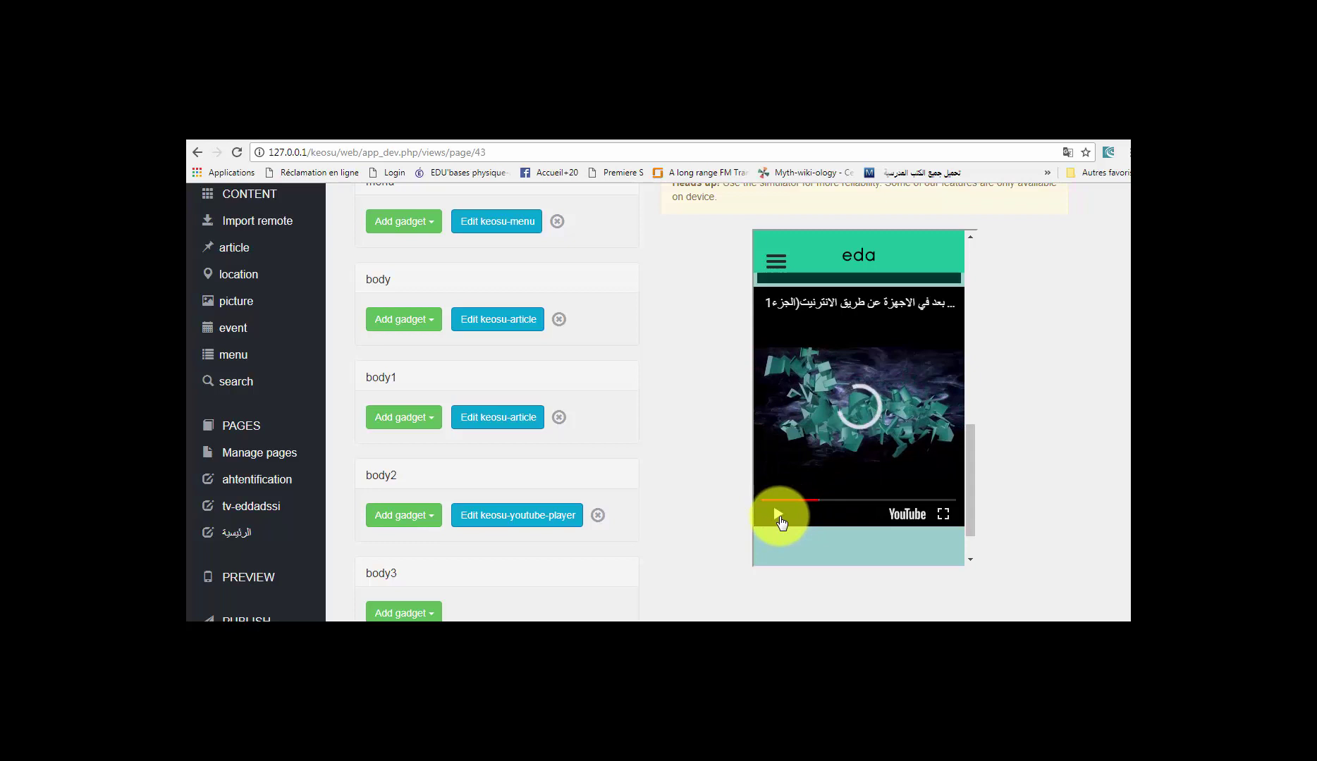
pyautogui.click(778, 515)
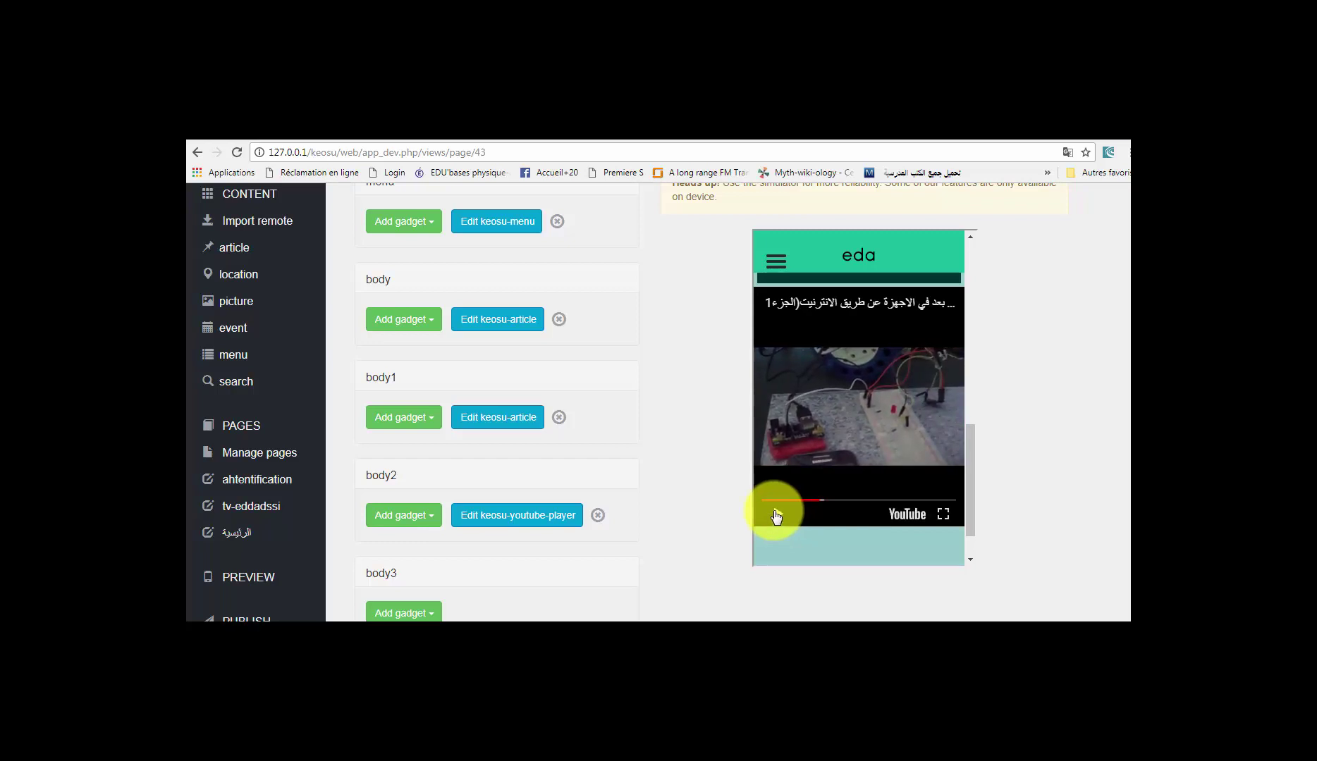
pyautogui.click(776, 517)
# - Add a keosu-video gadget to the body3 zone of the page
pyautogui.scroll(-3, 1122, 325)
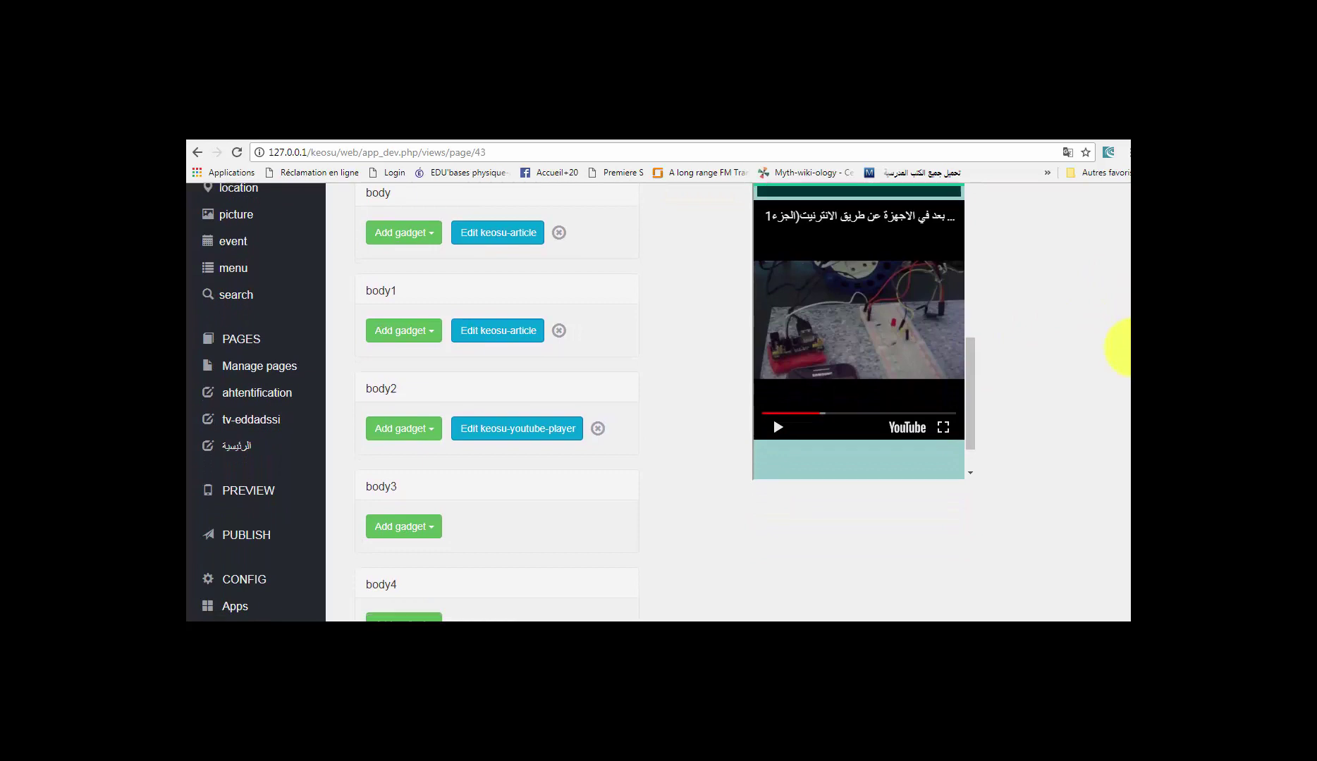
pyautogui.scroll(-2, 1121, 349)
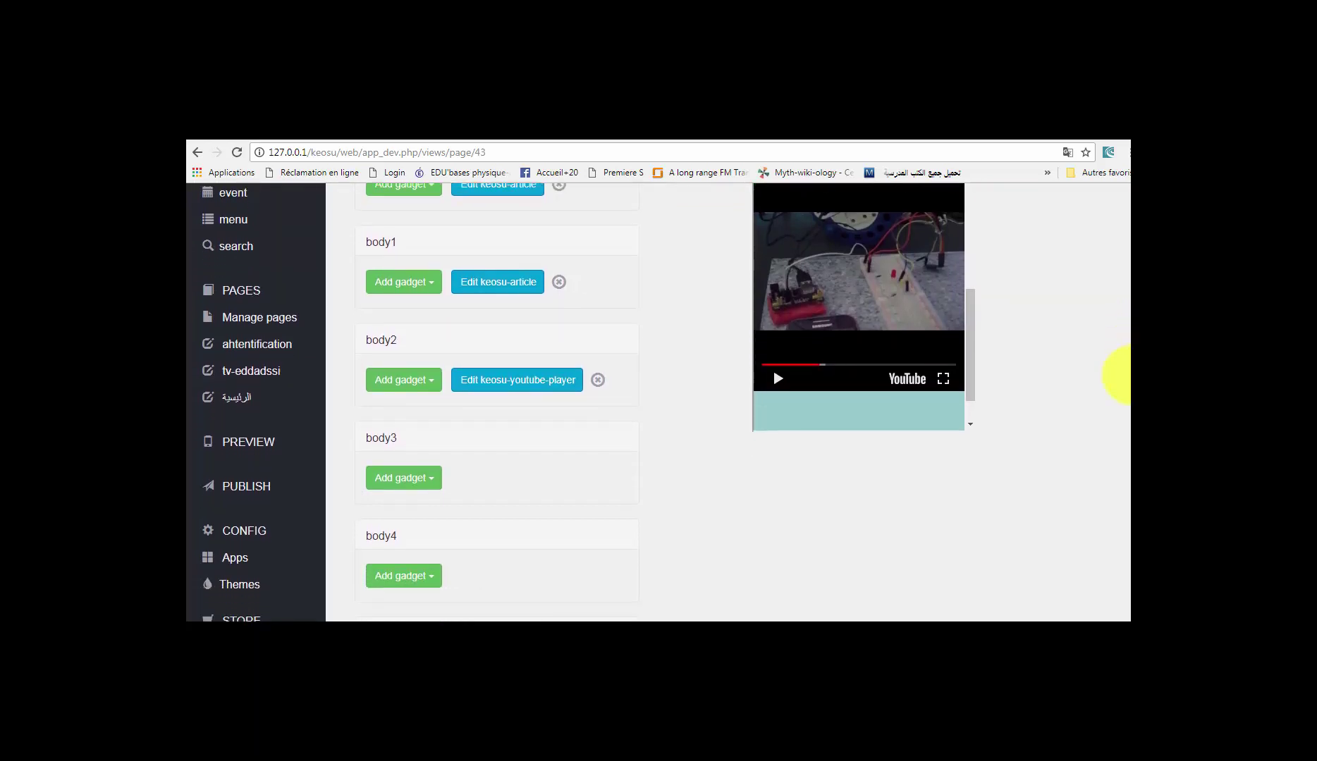
pyautogui.scroll(-3, 1124, 375)
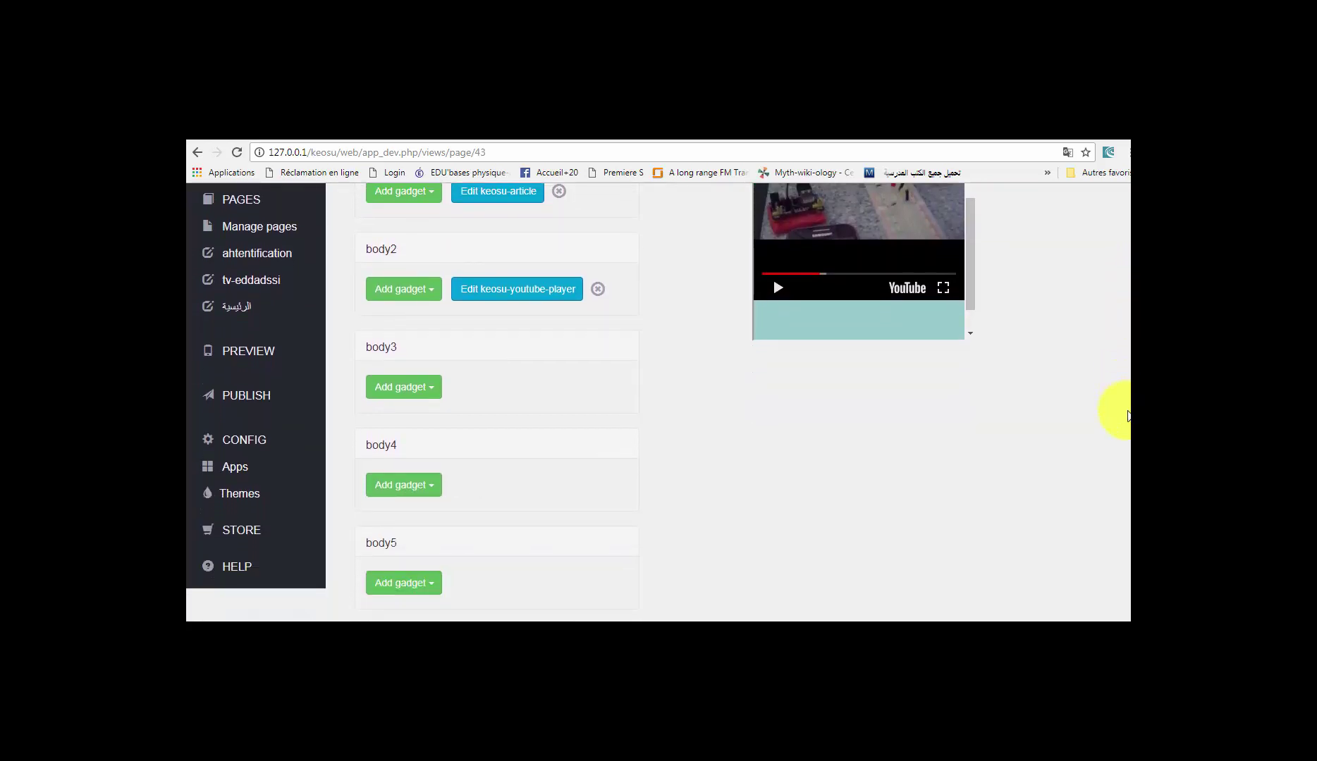
pyautogui.click(437, 392)
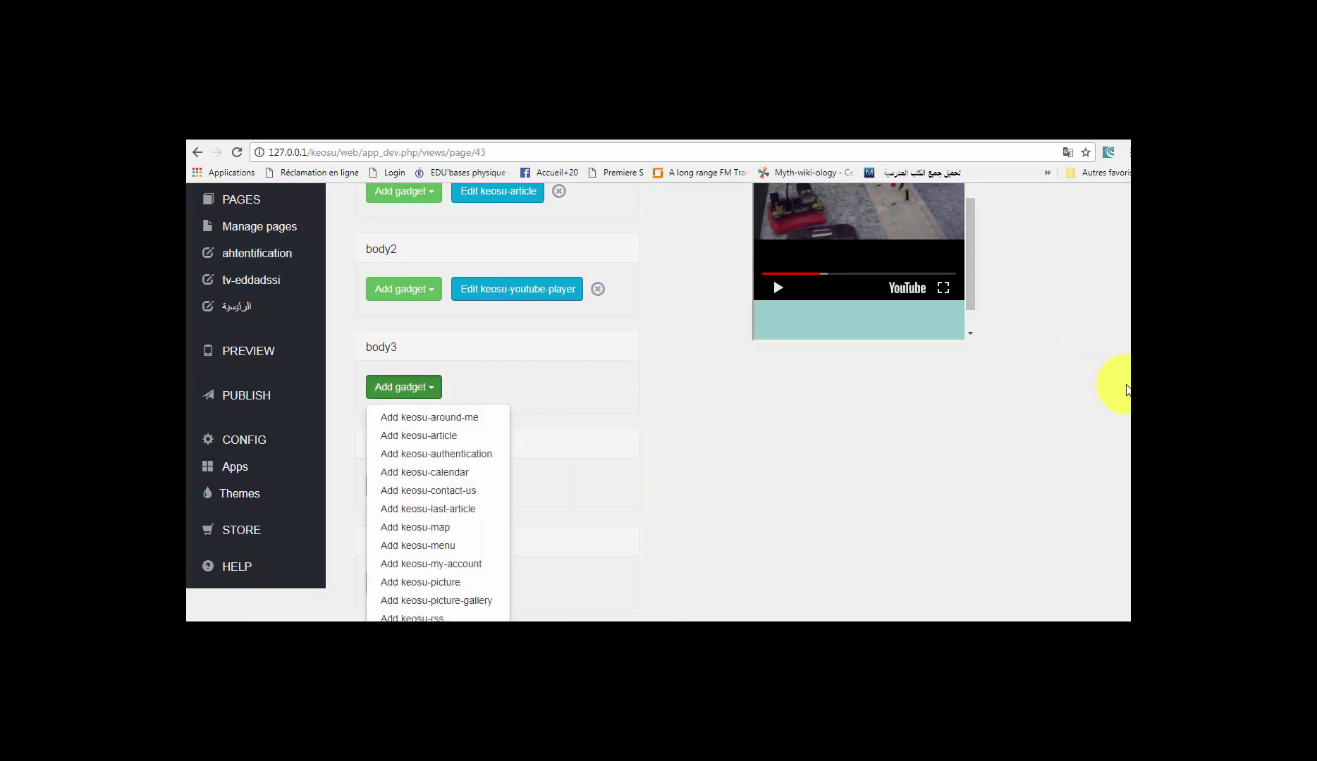
pyautogui.scroll(-2, 1191, 408)
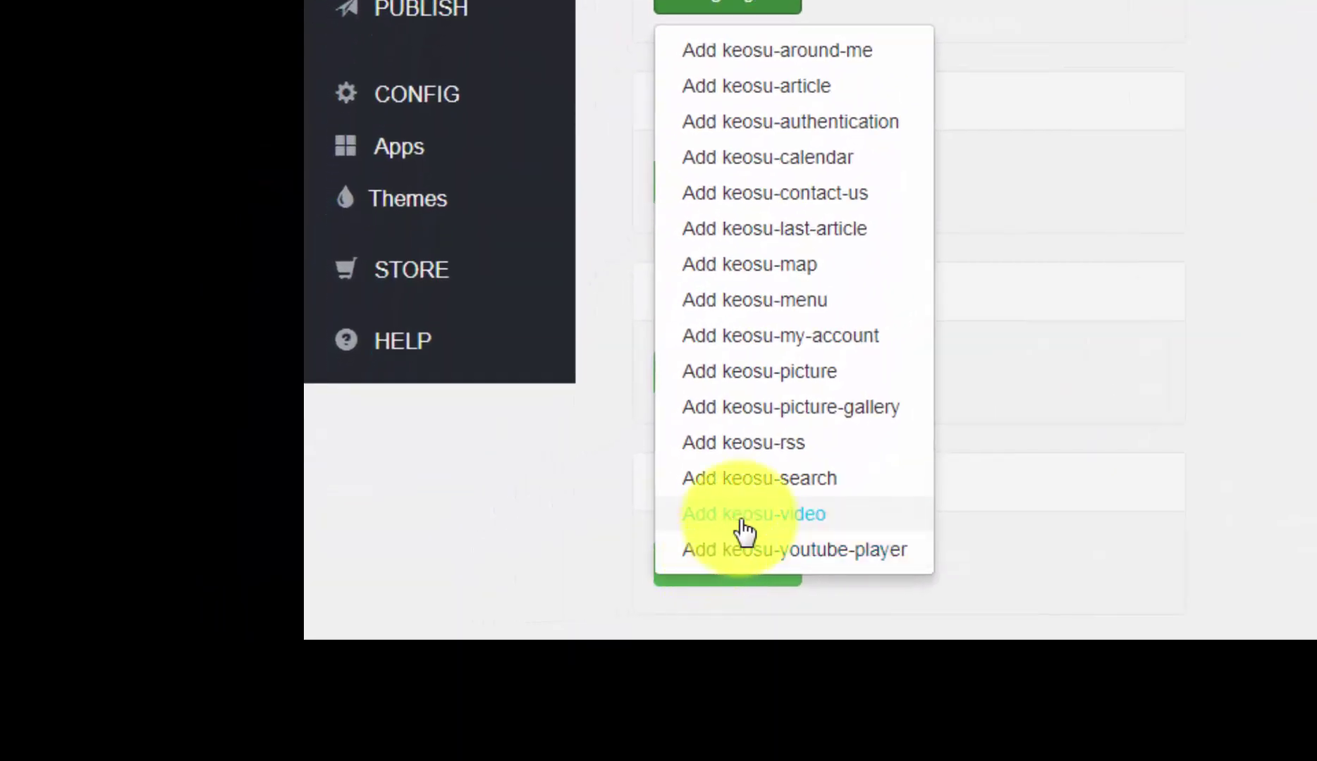
pyautogui.click(745, 528)
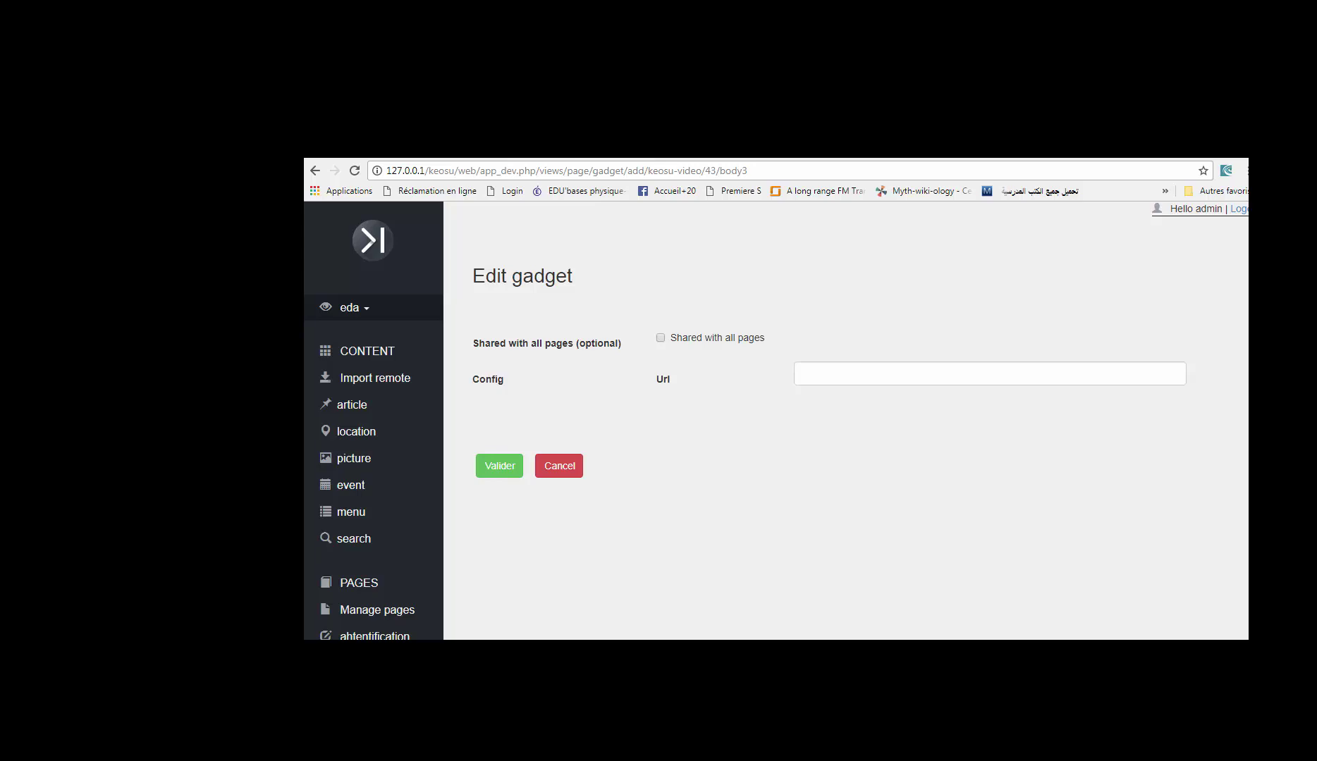
# - Switch to Windows Explorer, locate the partie3 video in the wamp64\www\keosu\videos folder, and put the Explorer window away
pyautogui.hotkey('alt', 'Tab')
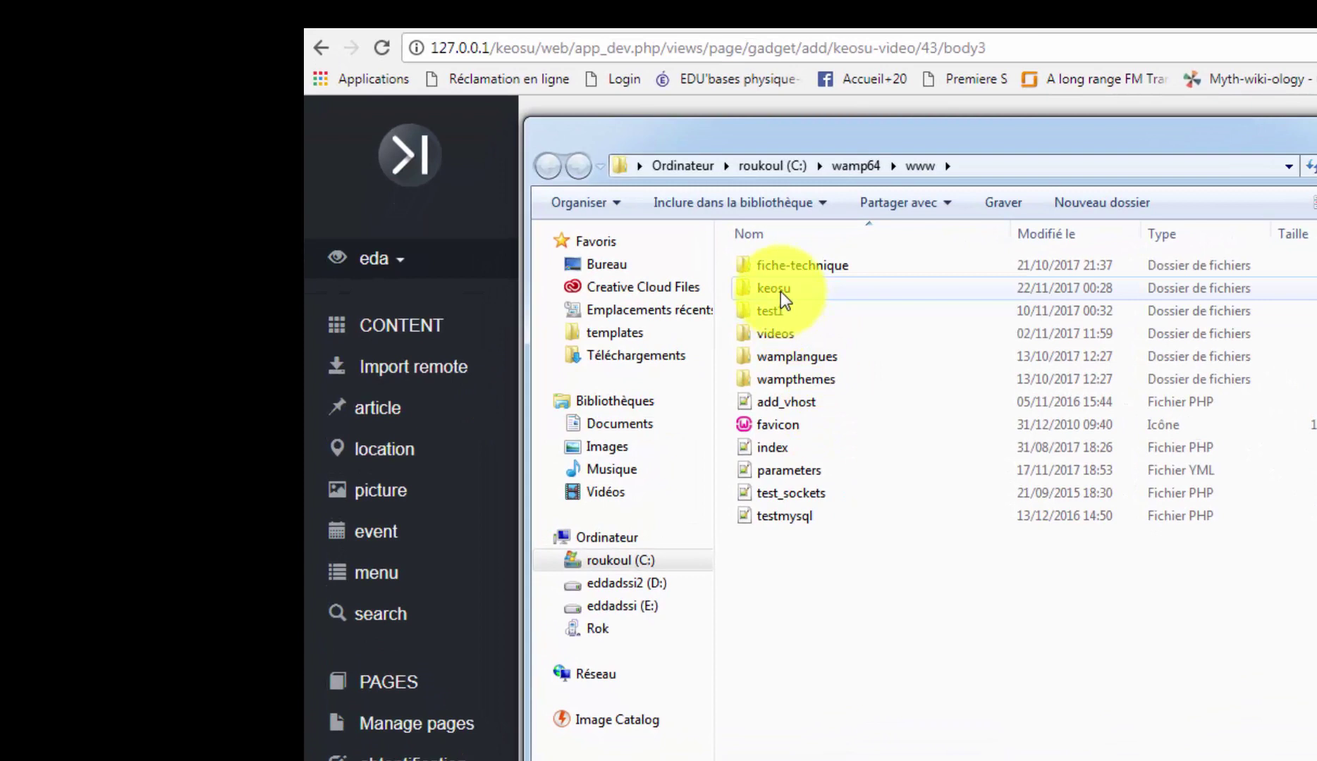
pyautogui.doubleClick(783, 296)
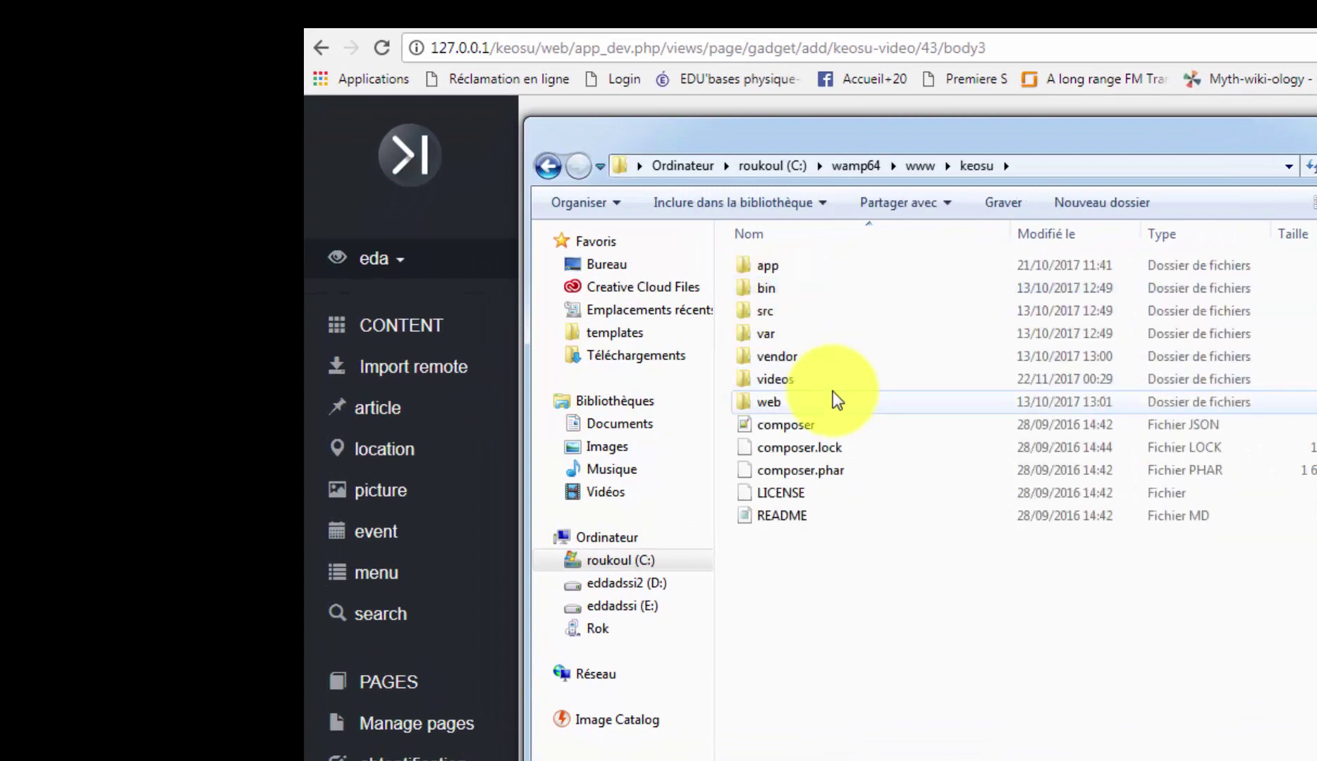
pyautogui.doubleClick(772, 376)
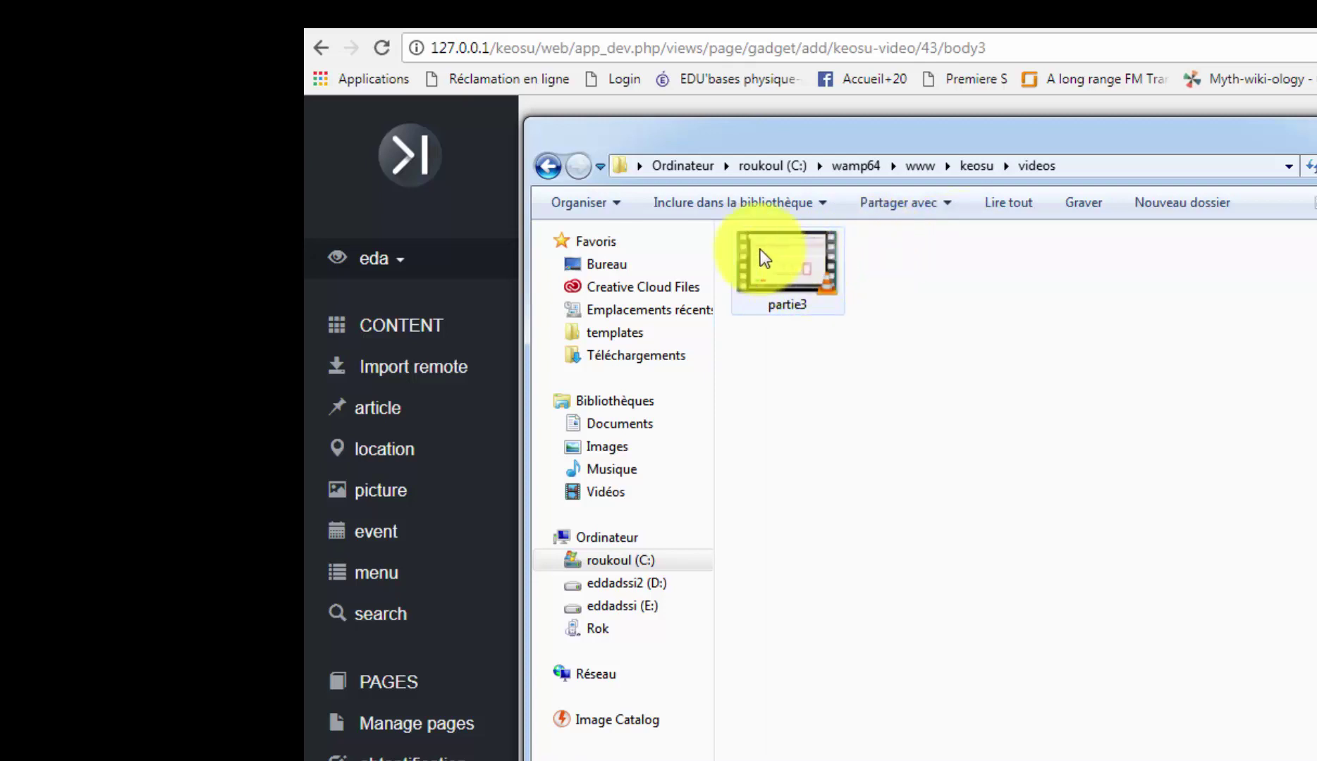
pyautogui.click(545, 163)
pyautogui.click(545, 167)
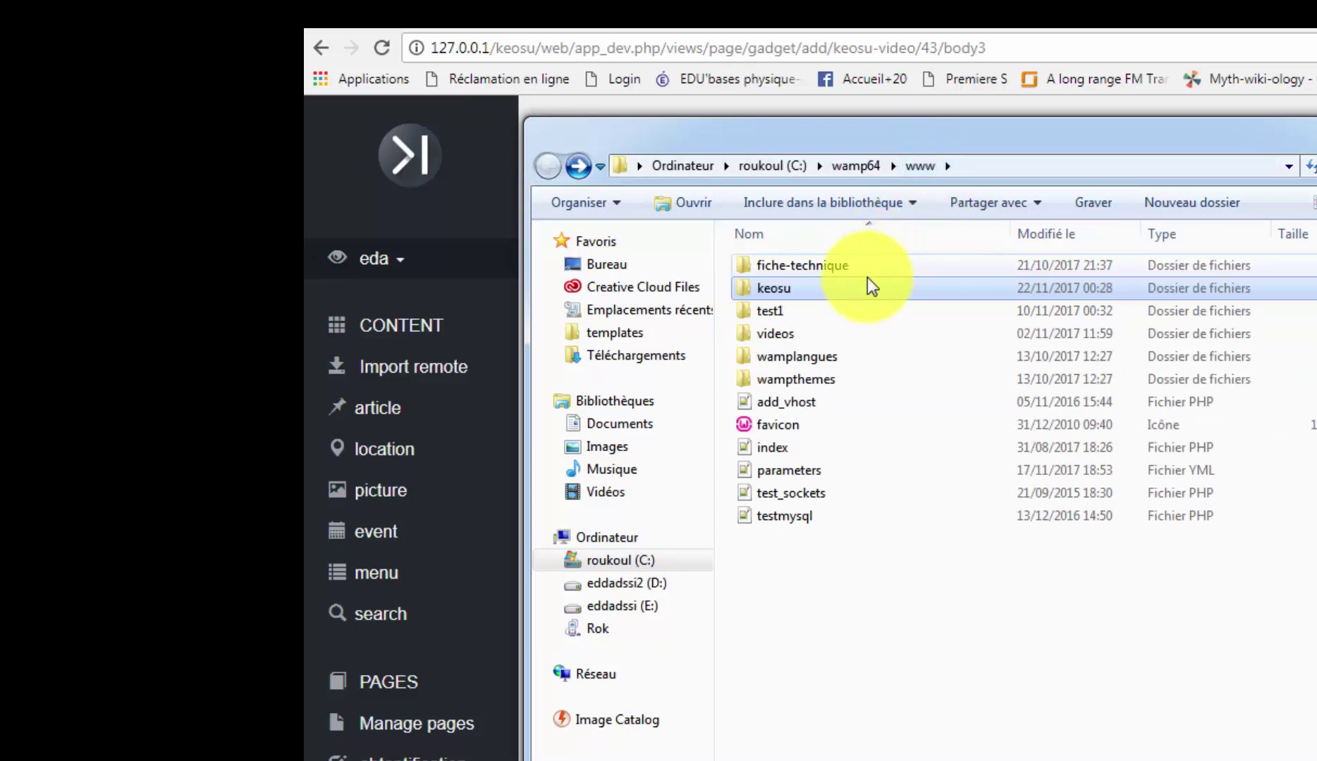
pyautogui.doubleClick(798, 293)
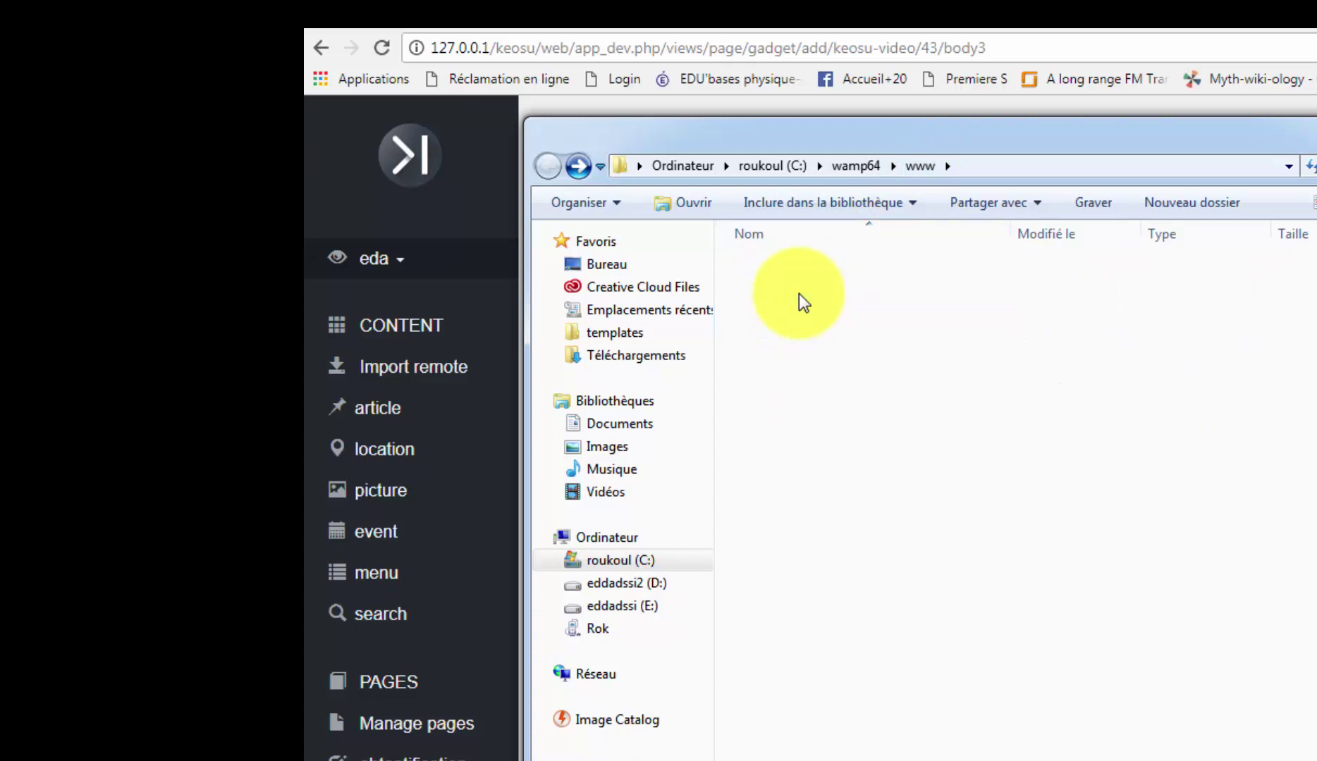
pyautogui.doubleClick(783, 378)
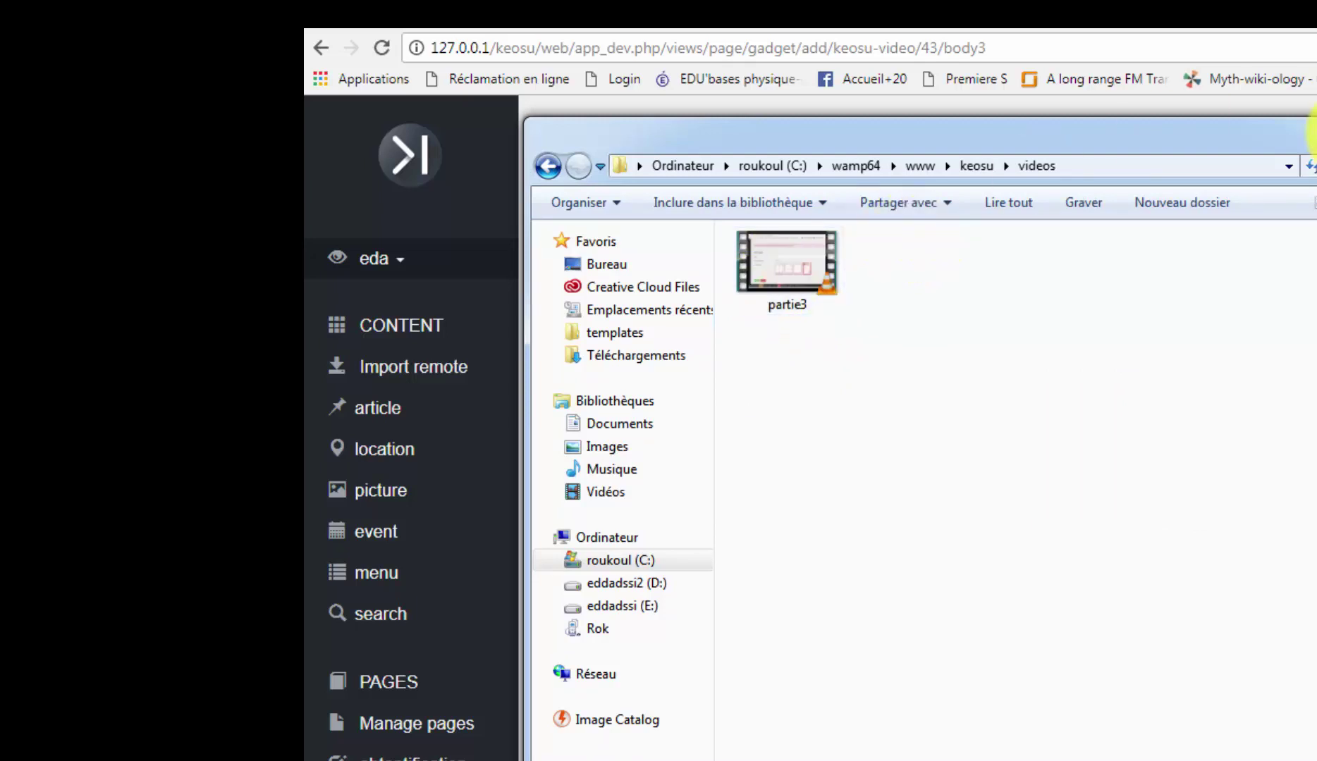
pyautogui.click(1314, 132)
# - Set the keosu-video gadget's Url to //127.0.0.1/keosu/videos/partie3 and validate the gadget
pyautogui.click(1110, 363)
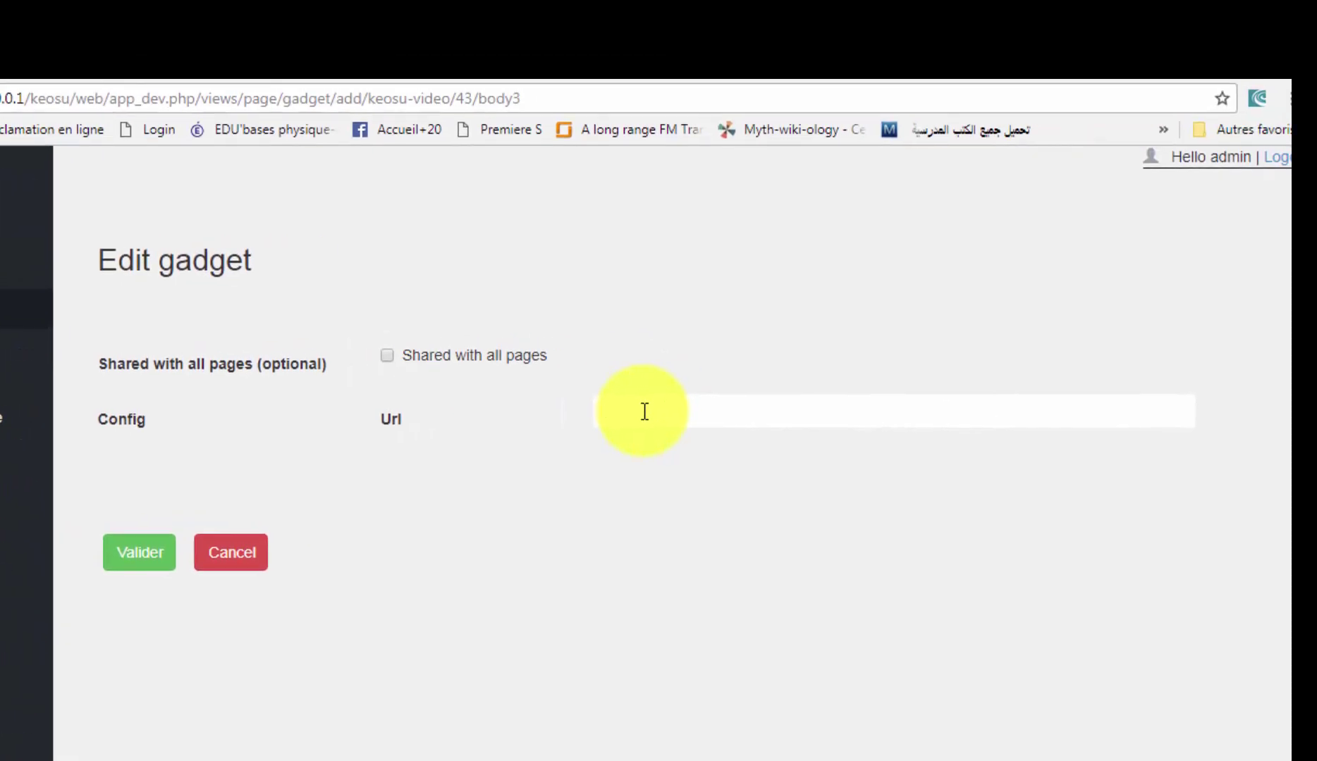
pyautogui.write('//')
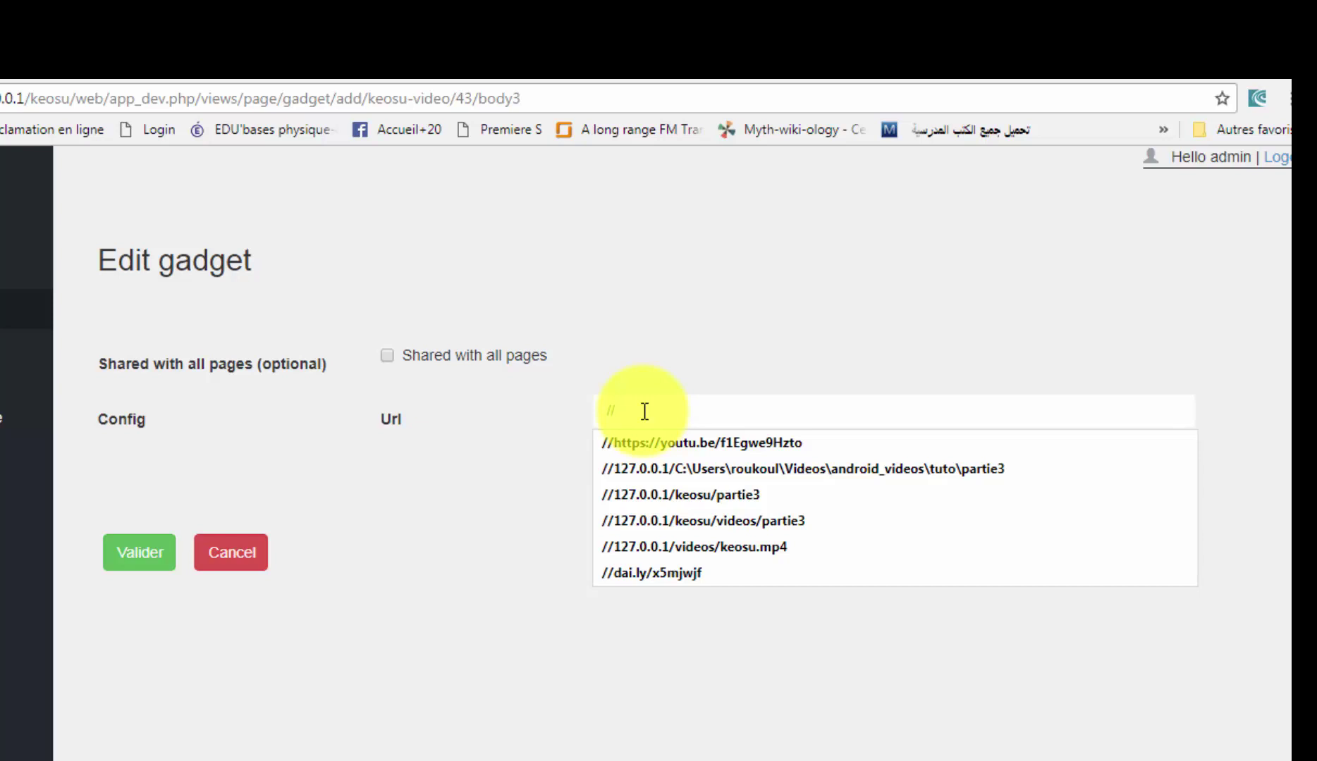
pyautogui.write('12')
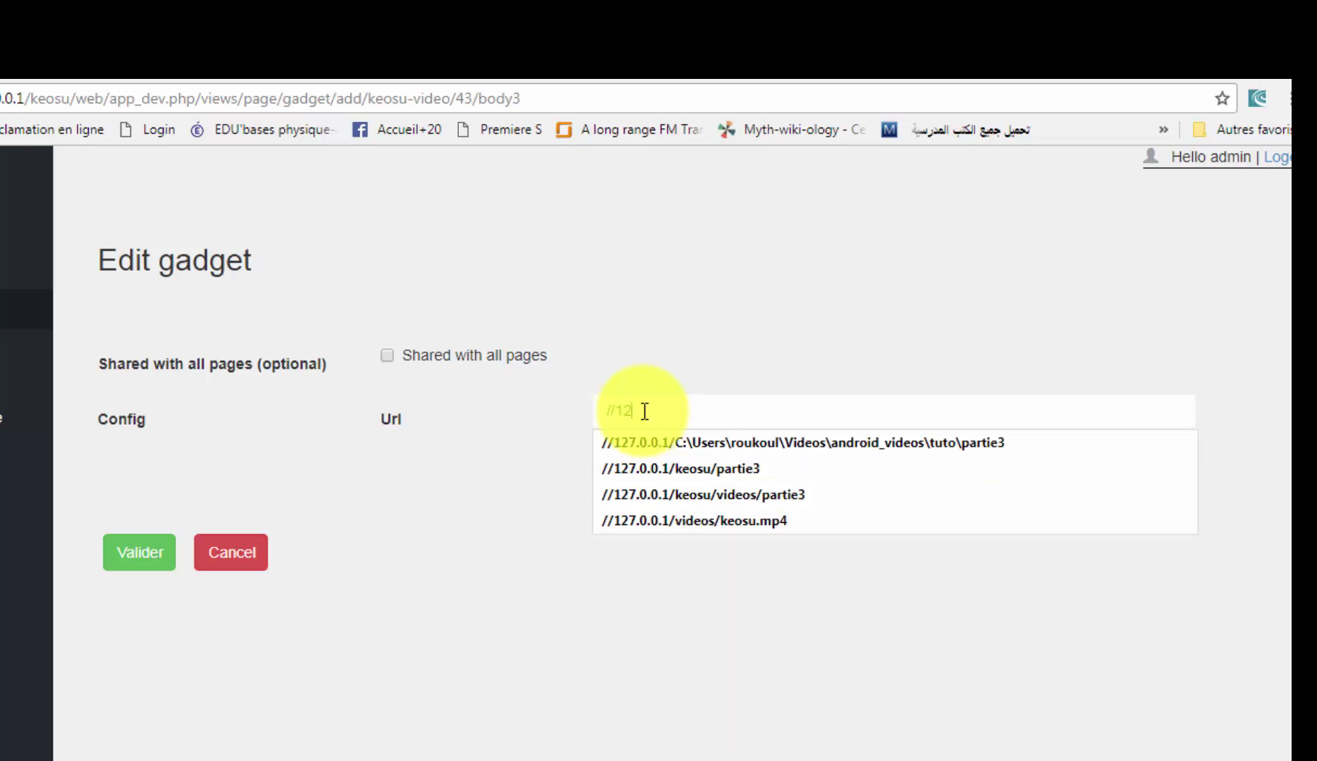
pyautogui.write('7.0.0.1')
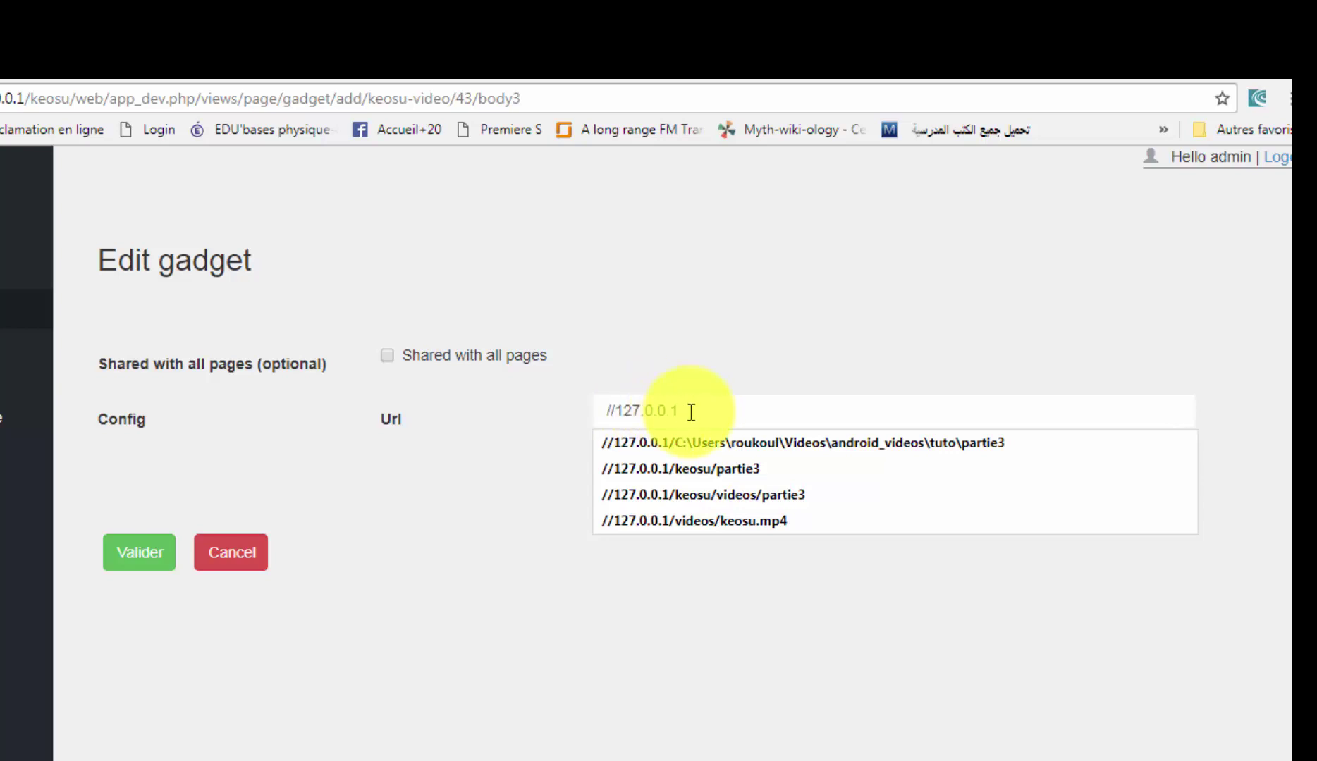
pyautogui.write('/ke')
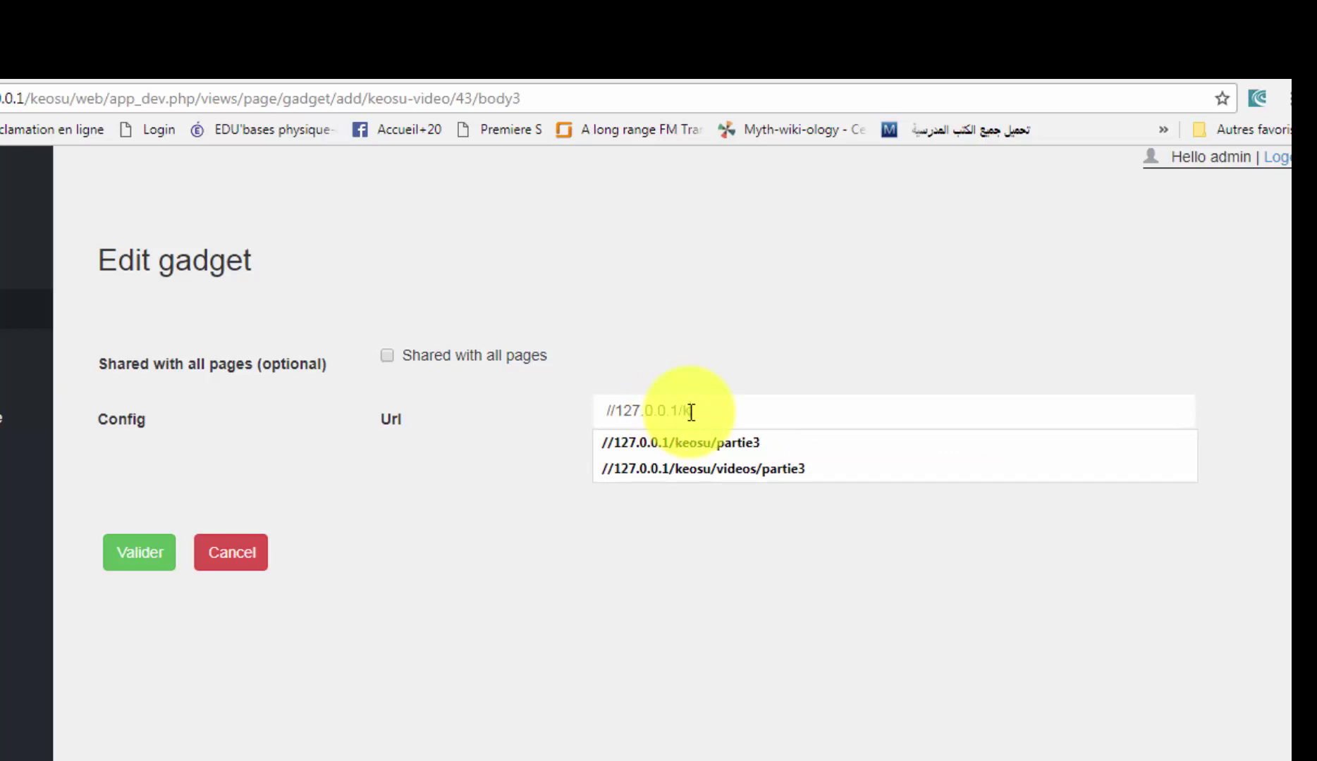
pyautogui.write('osu/vide')
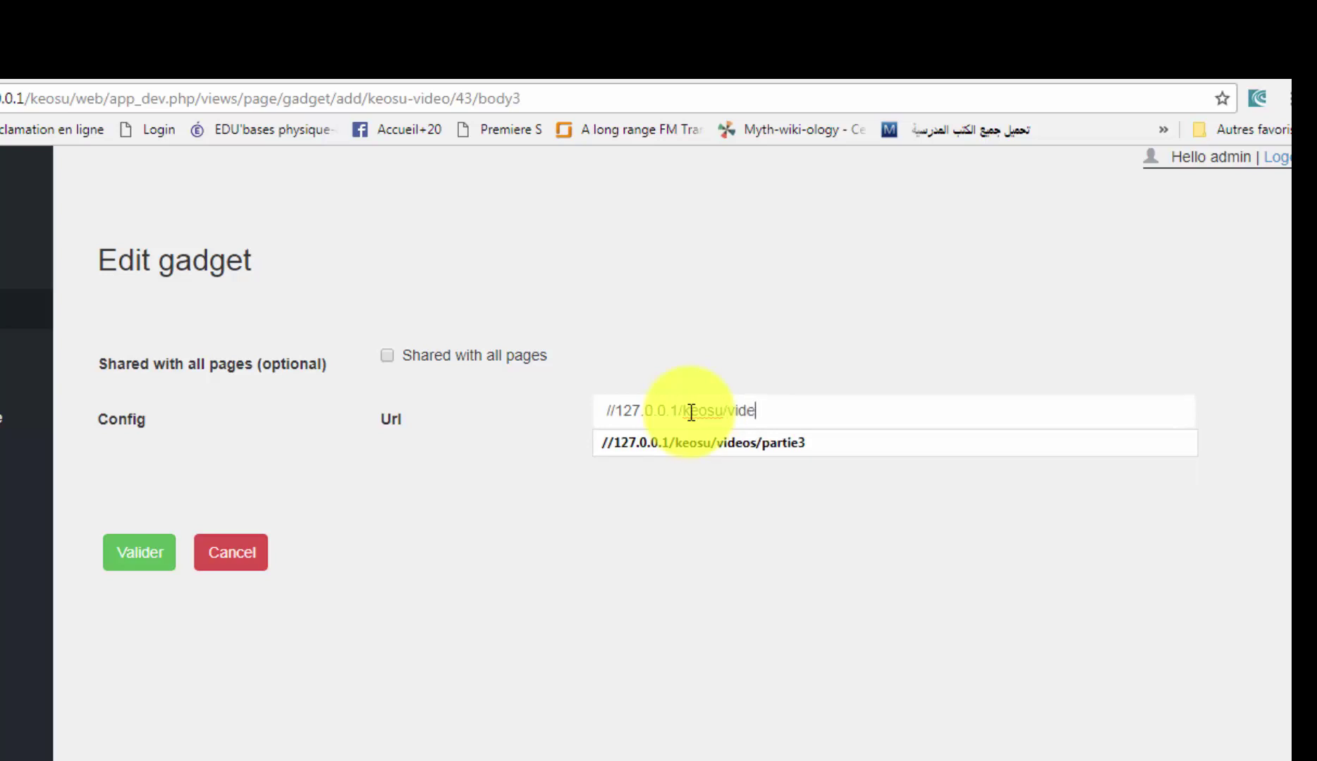
pyautogui.write('os/partie3')
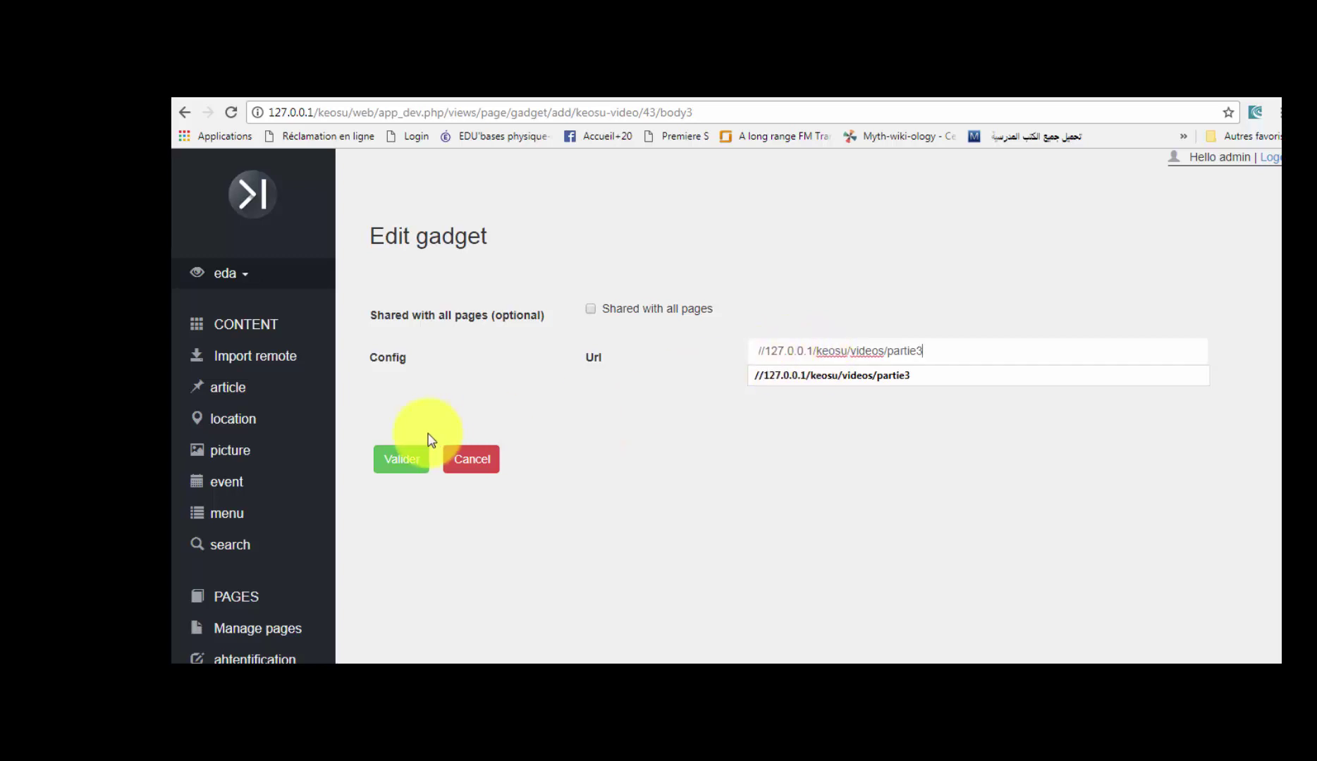
pyautogui.click(403, 460)
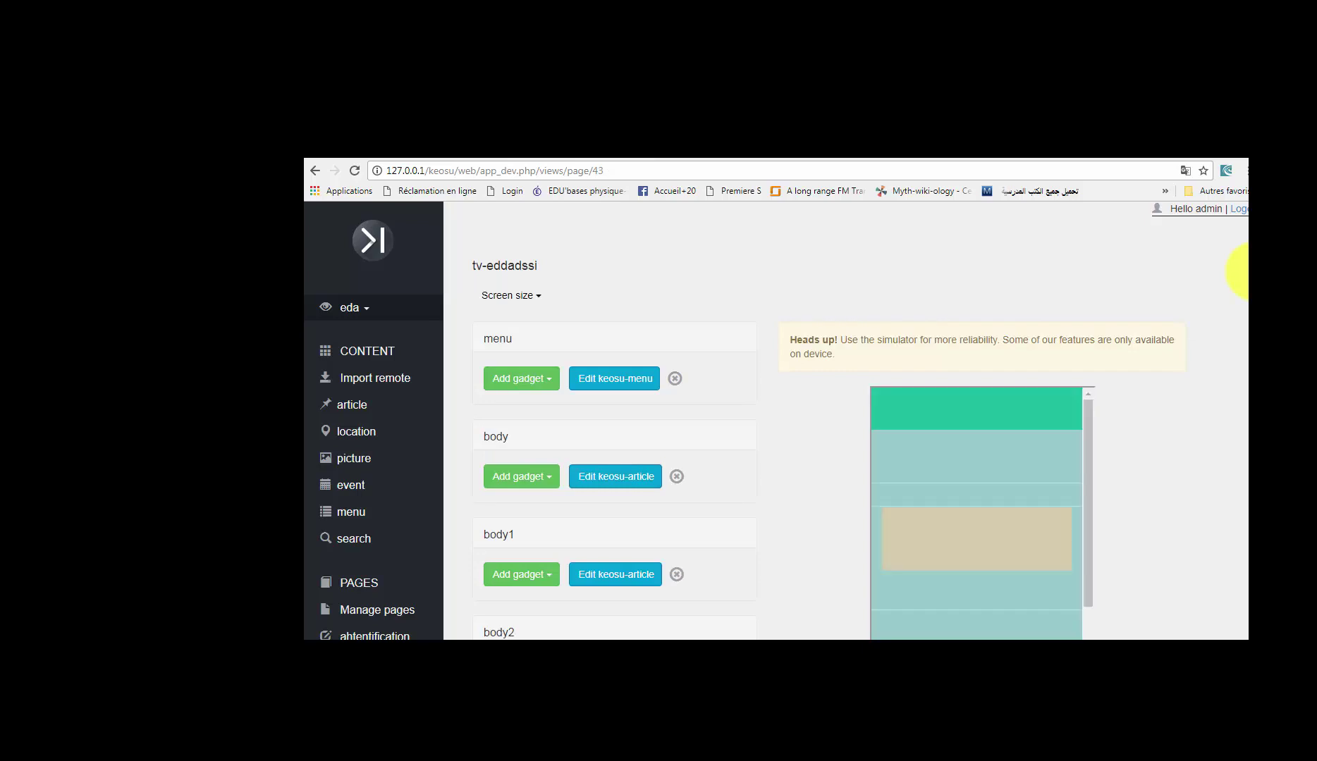
# - Test the local body3 video in the phone preview by playing it for a few seconds and pausing it
pyautogui.scroll(-1, 1242, 314)
pyautogui.scroll(-1, 1237, 324)
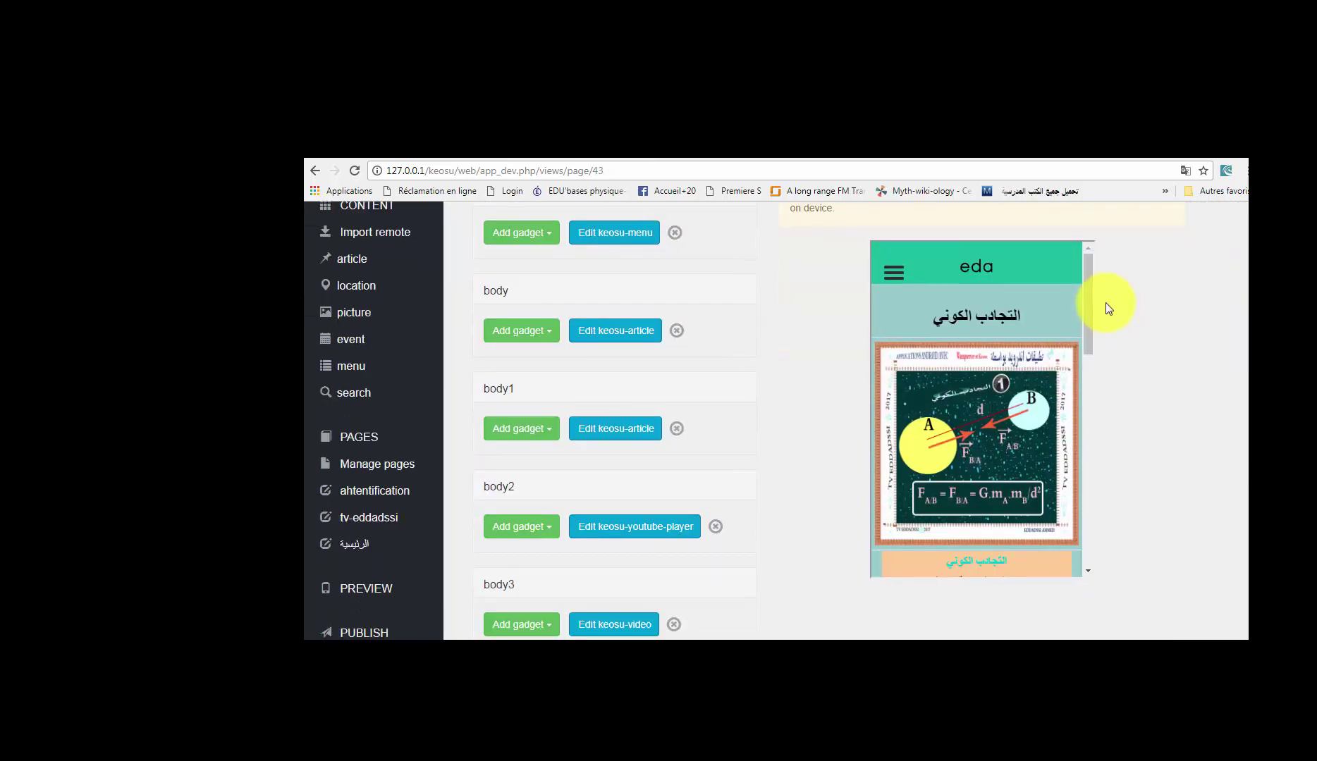
pyautogui.scroll(-2, 1086, 296)
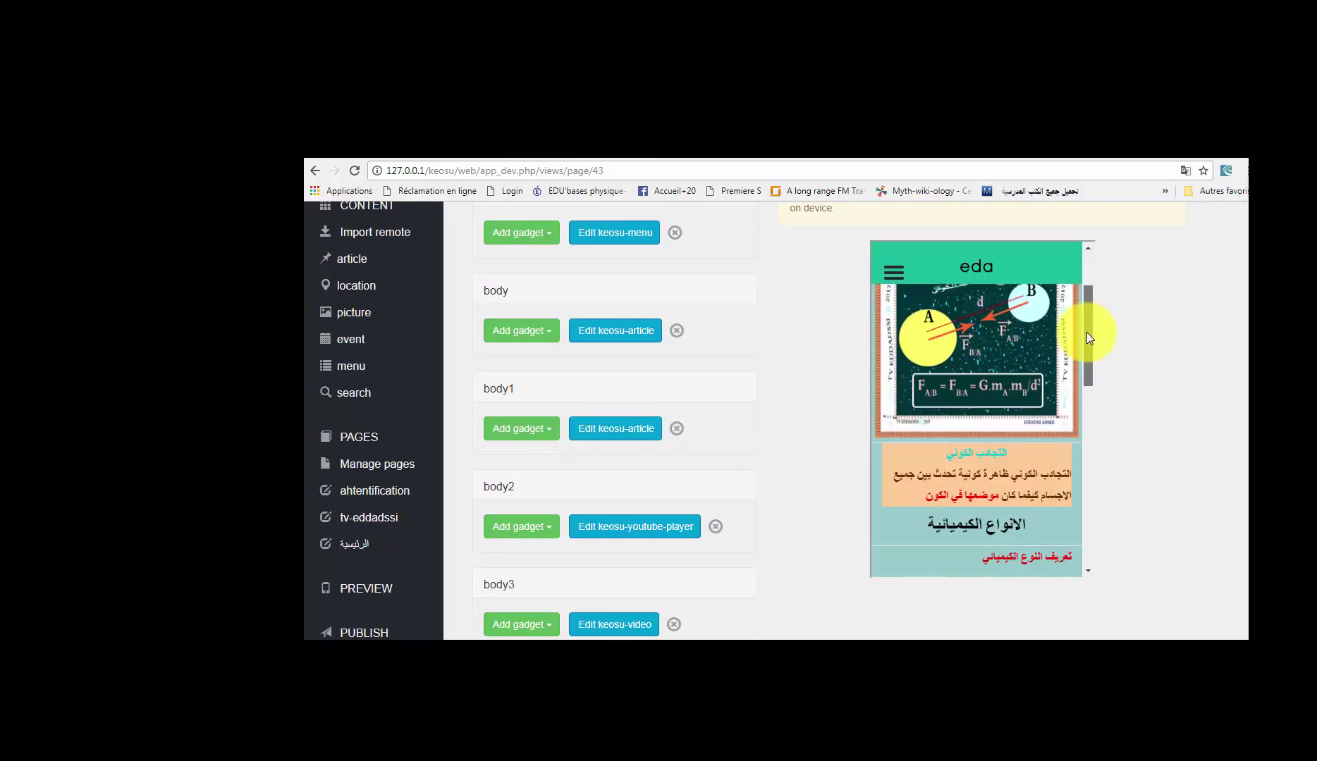
pyautogui.scroll(-3, 1084, 369)
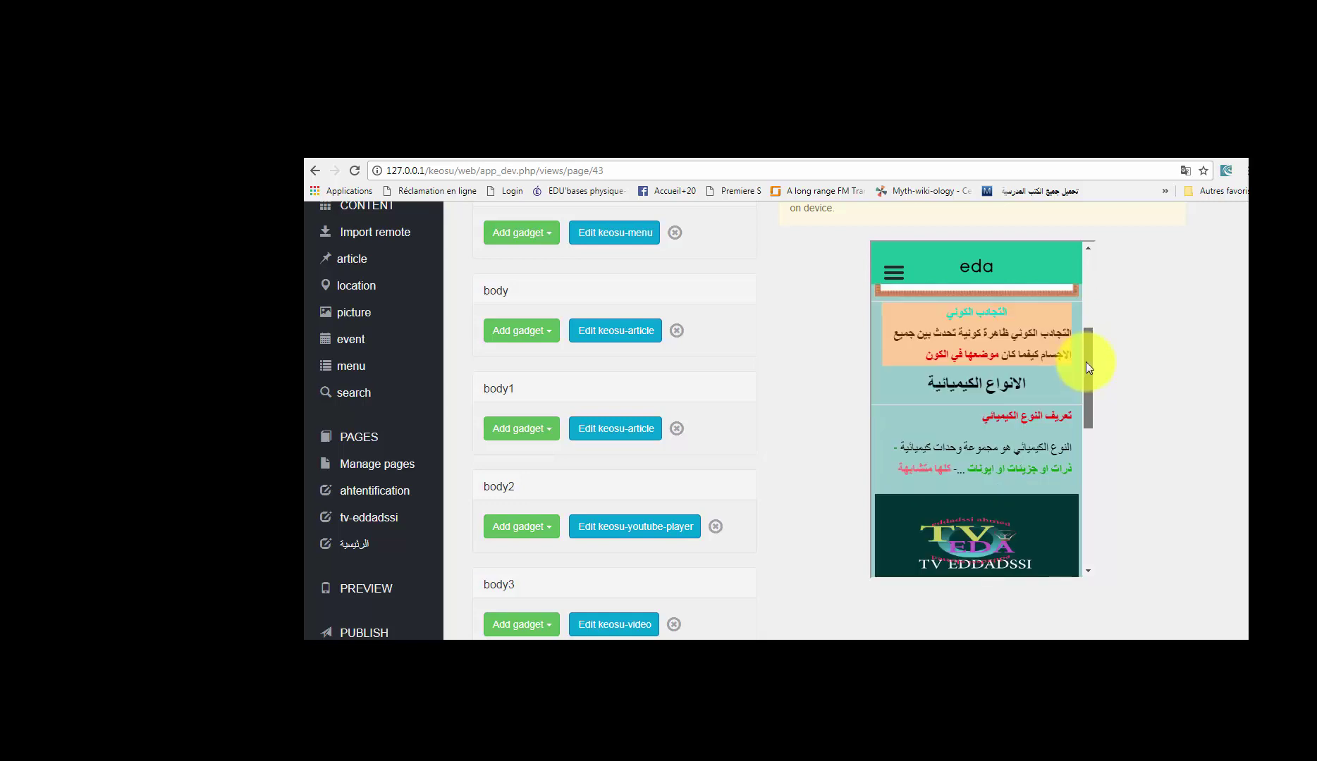
pyautogui.moveTo(1085, 384); pyautogui.dragTo(1086, 502)
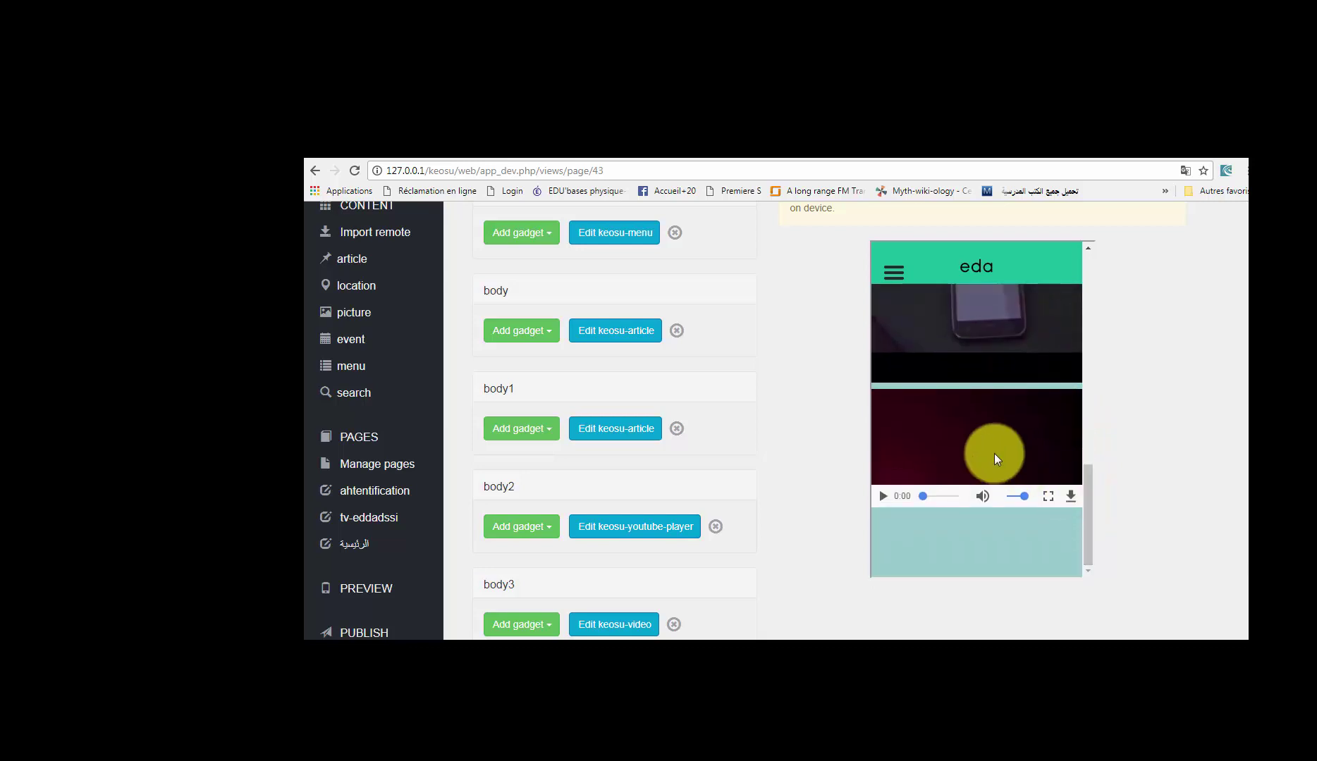
pyautogui.click(880, 495)
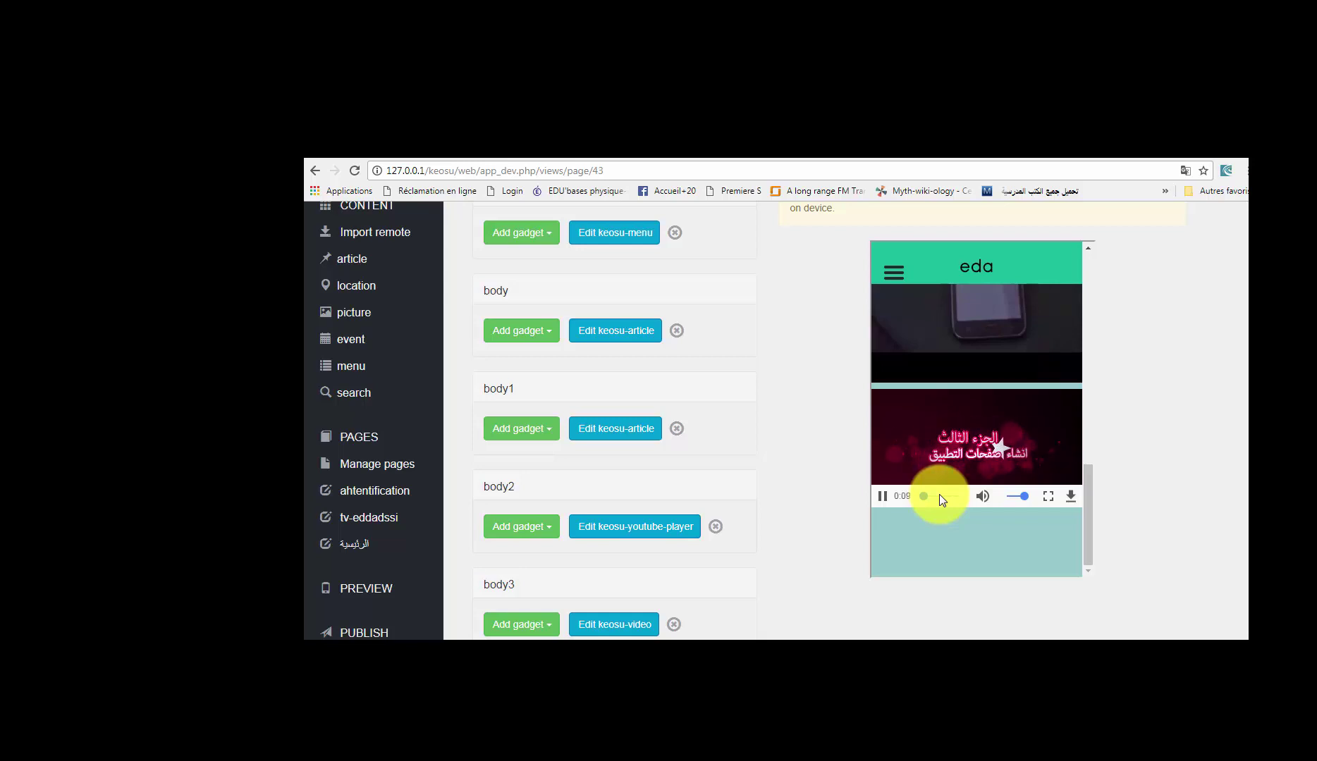
pyautogui.click(882, 497)
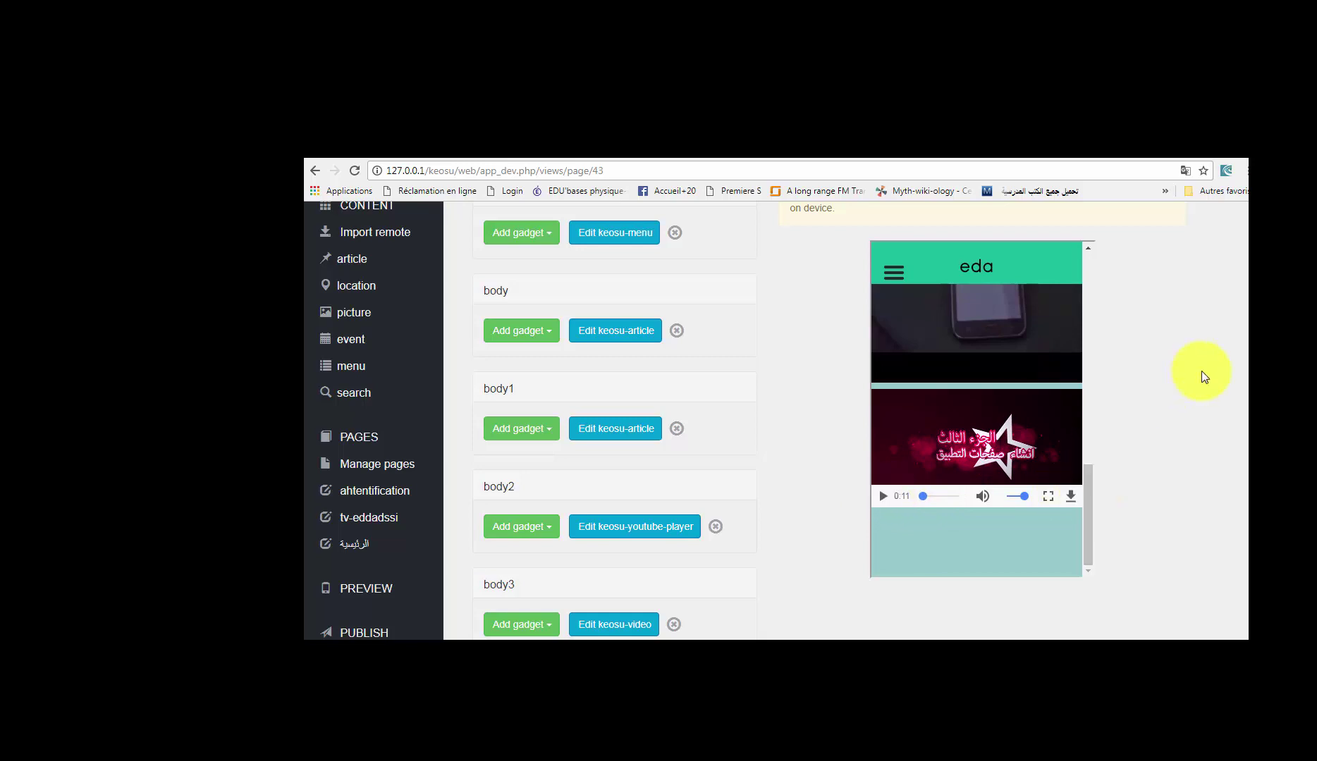
# - Start a new article from the content section and title it video
pyautogui.scroll(-2, 1242, 339)
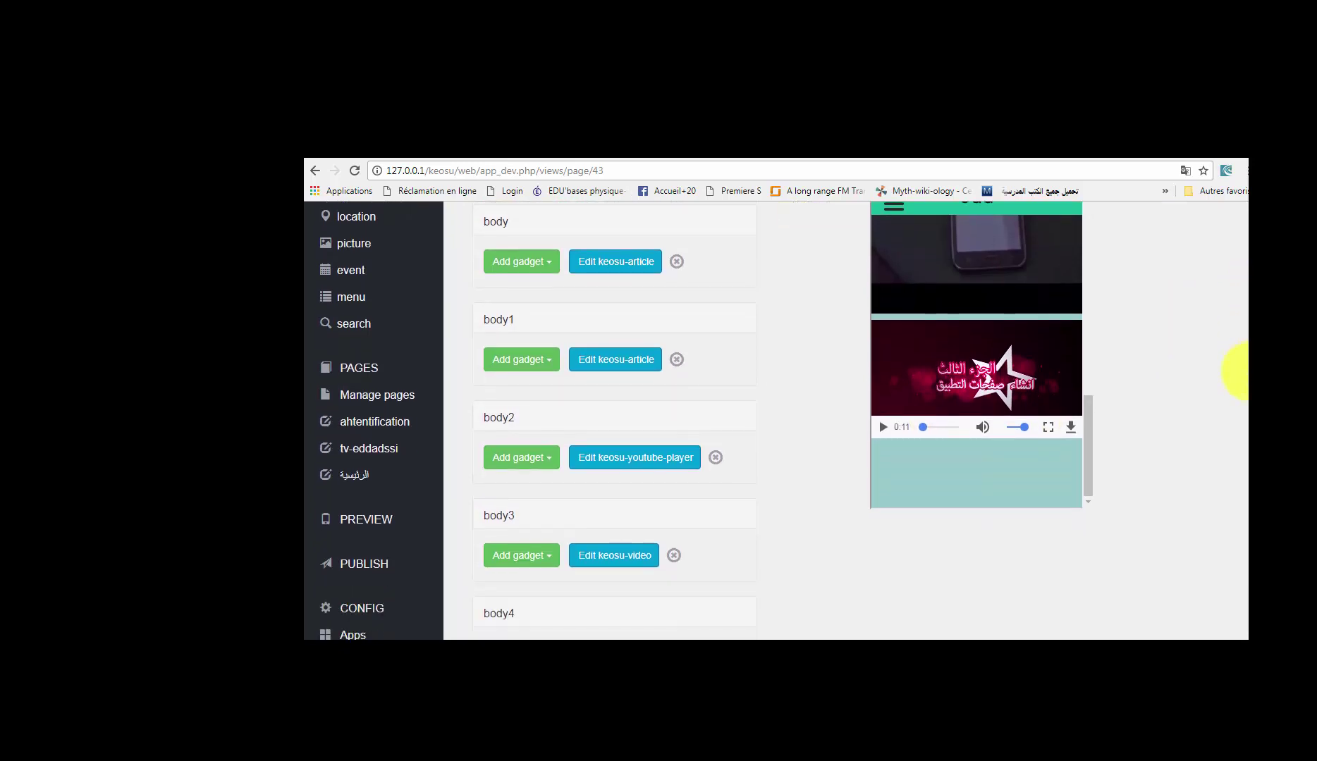
pyautogui.scroll(-1, 1244, 387)
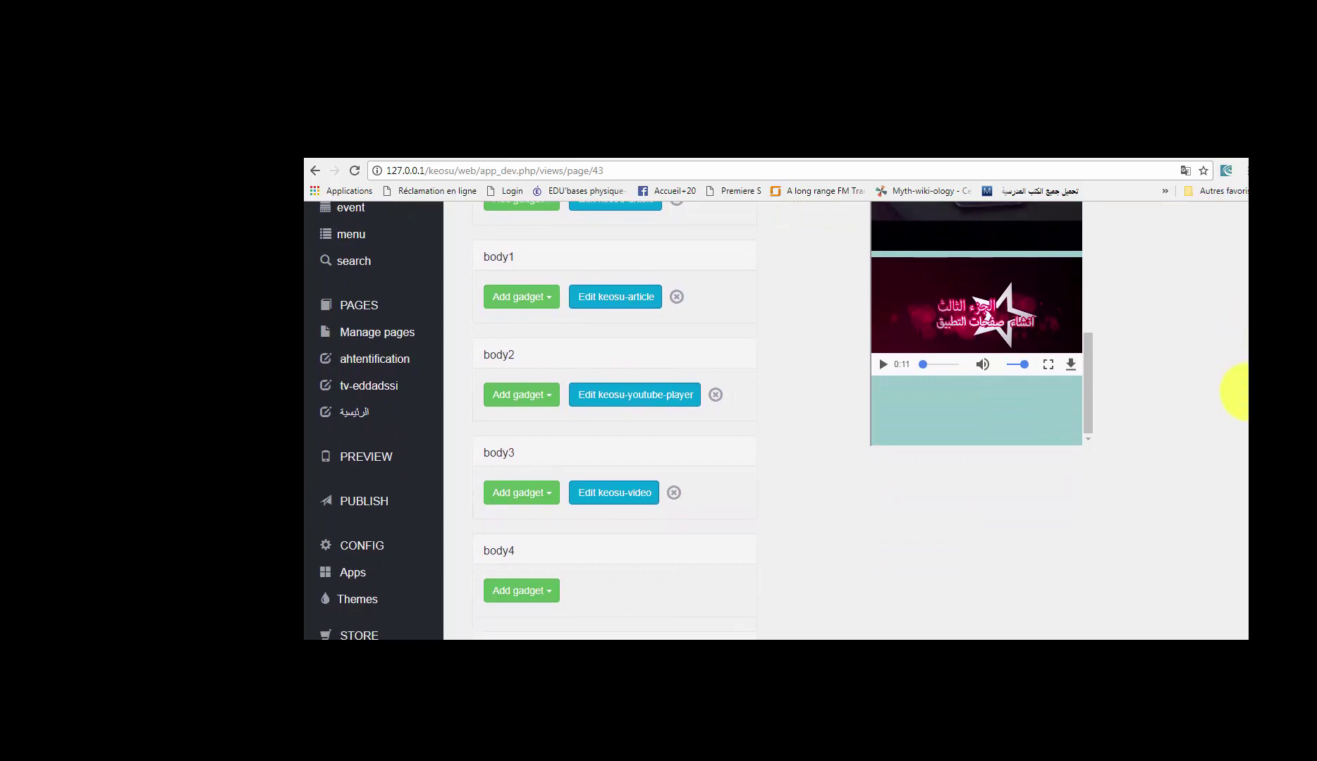
pyautogui.scroll(-1, 1242, 405)
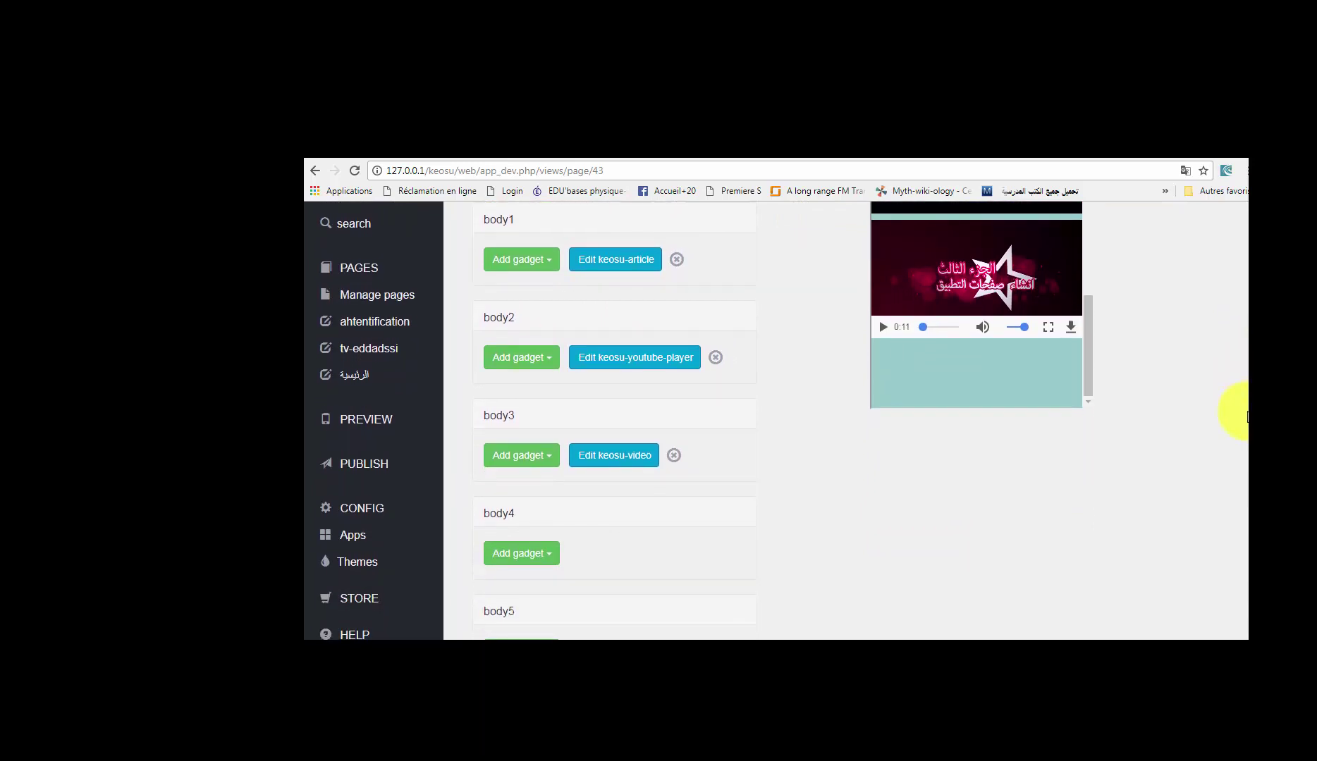
pyautogui.scroll(1, 1246, 415)
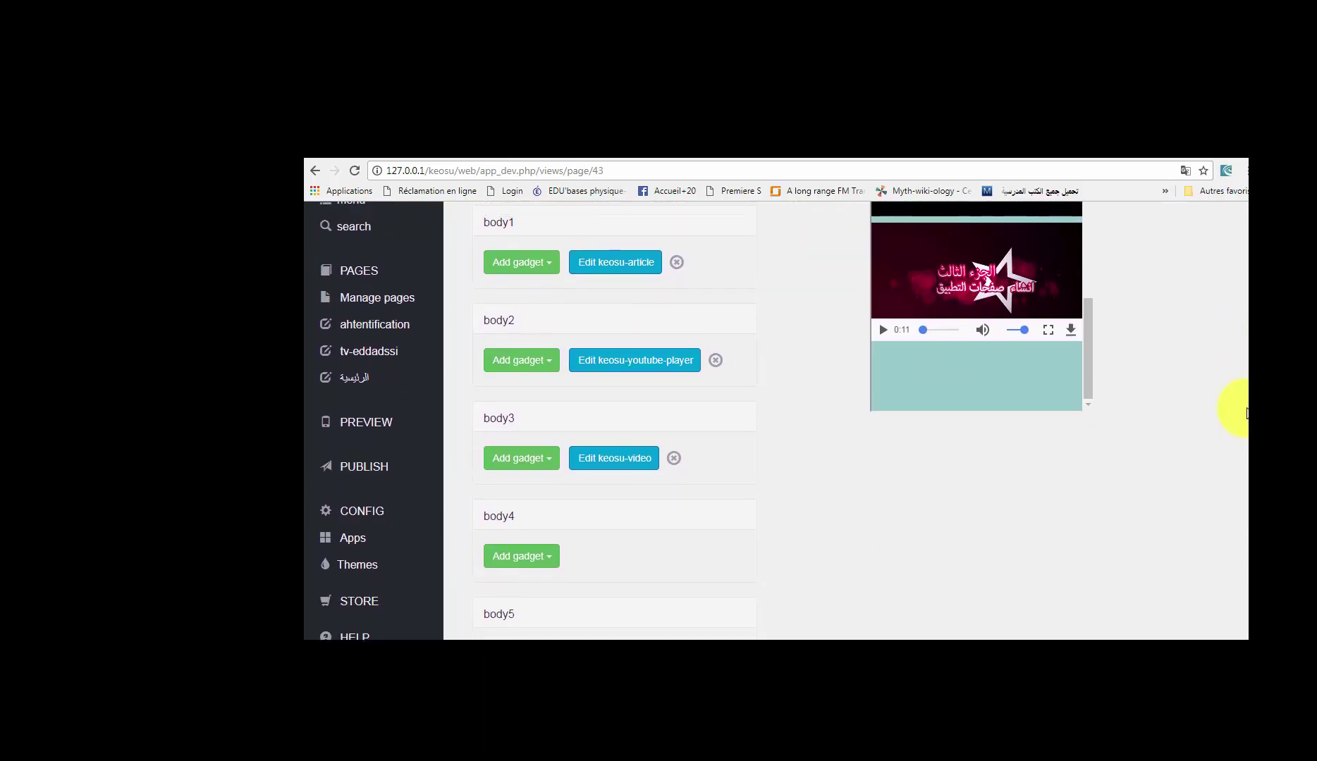
pyautogui.scroll(2, 1245, 395)
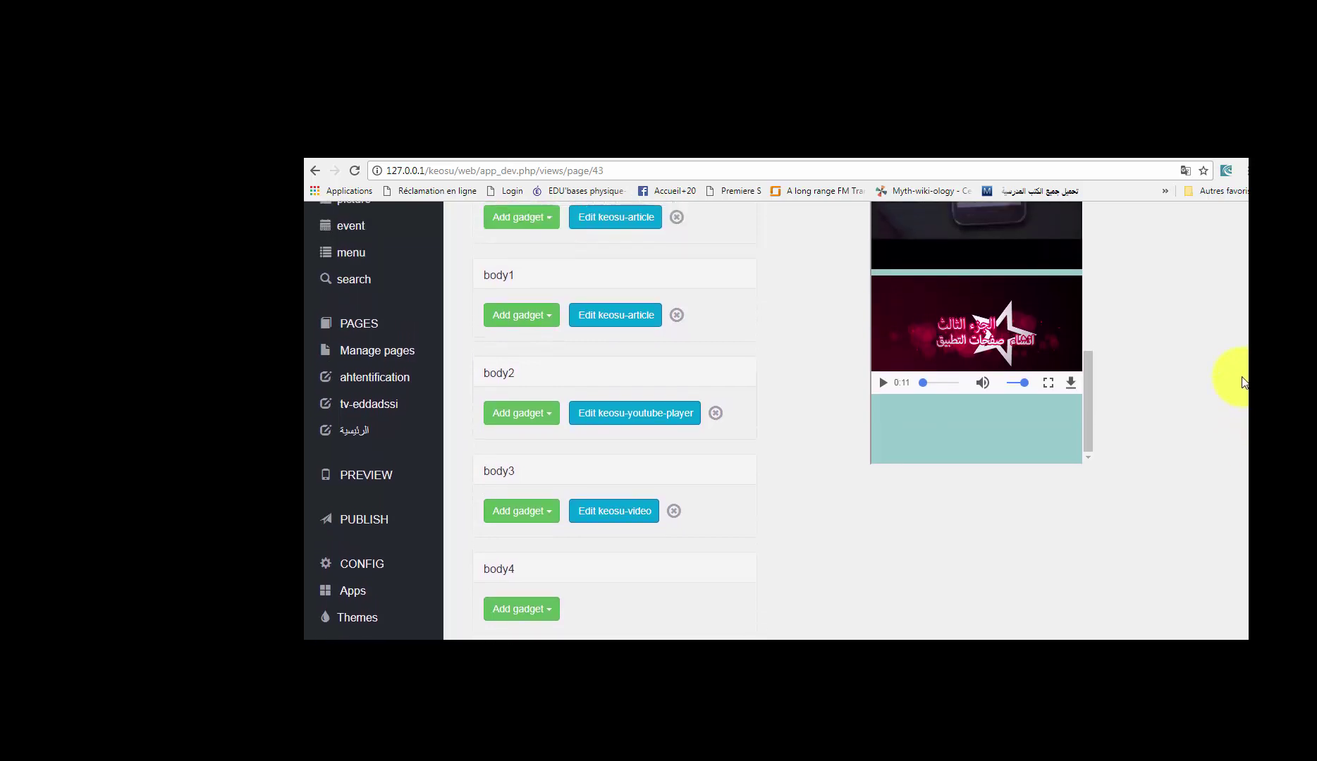
pyautogui.scroll(2, 1239, 352)
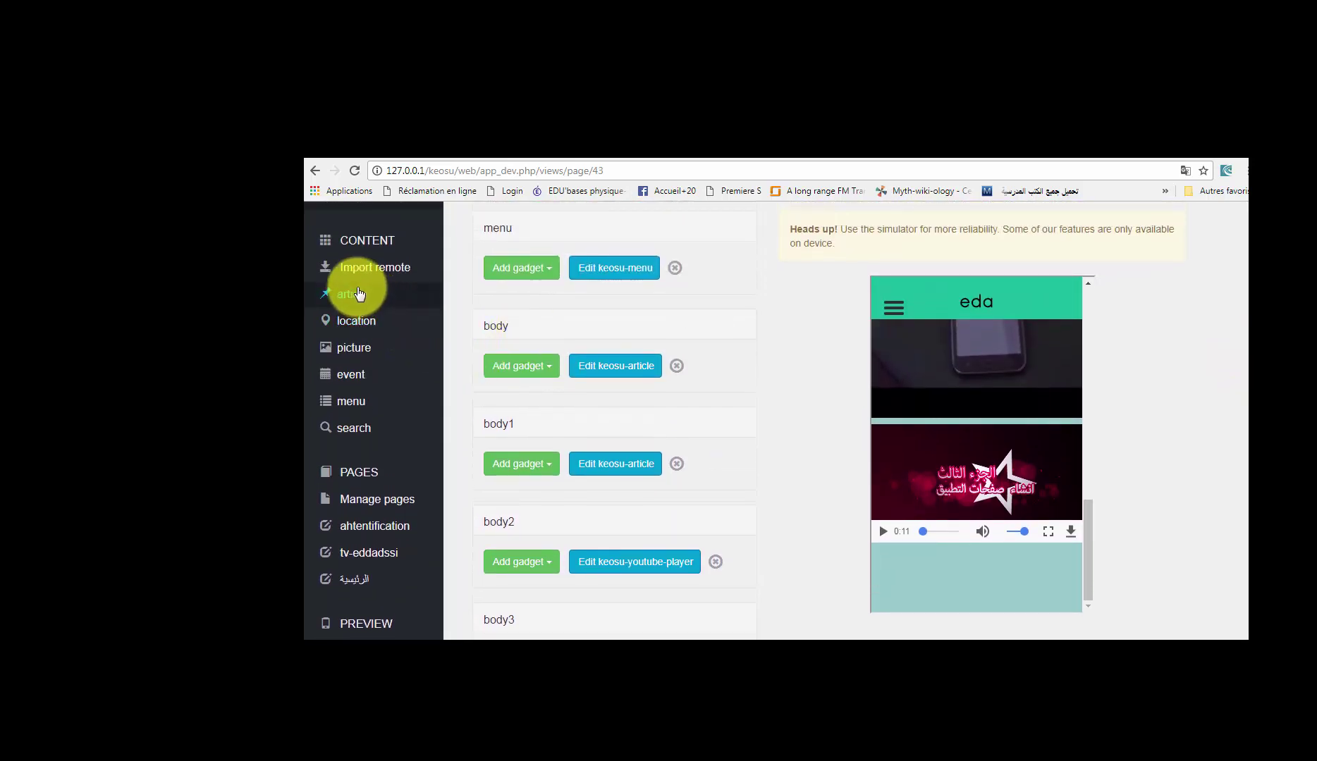
pyautogui.click(358, 296)
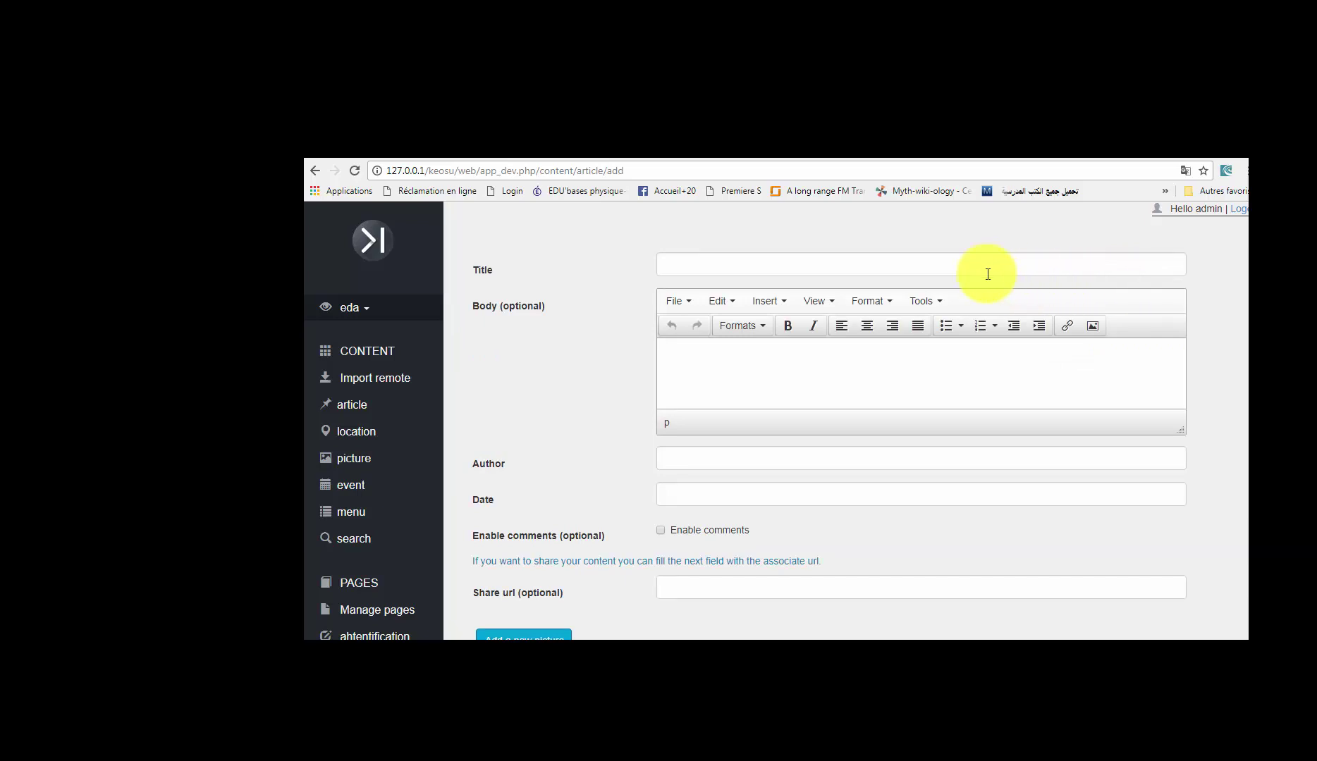
pyautogui.click(795, 263)
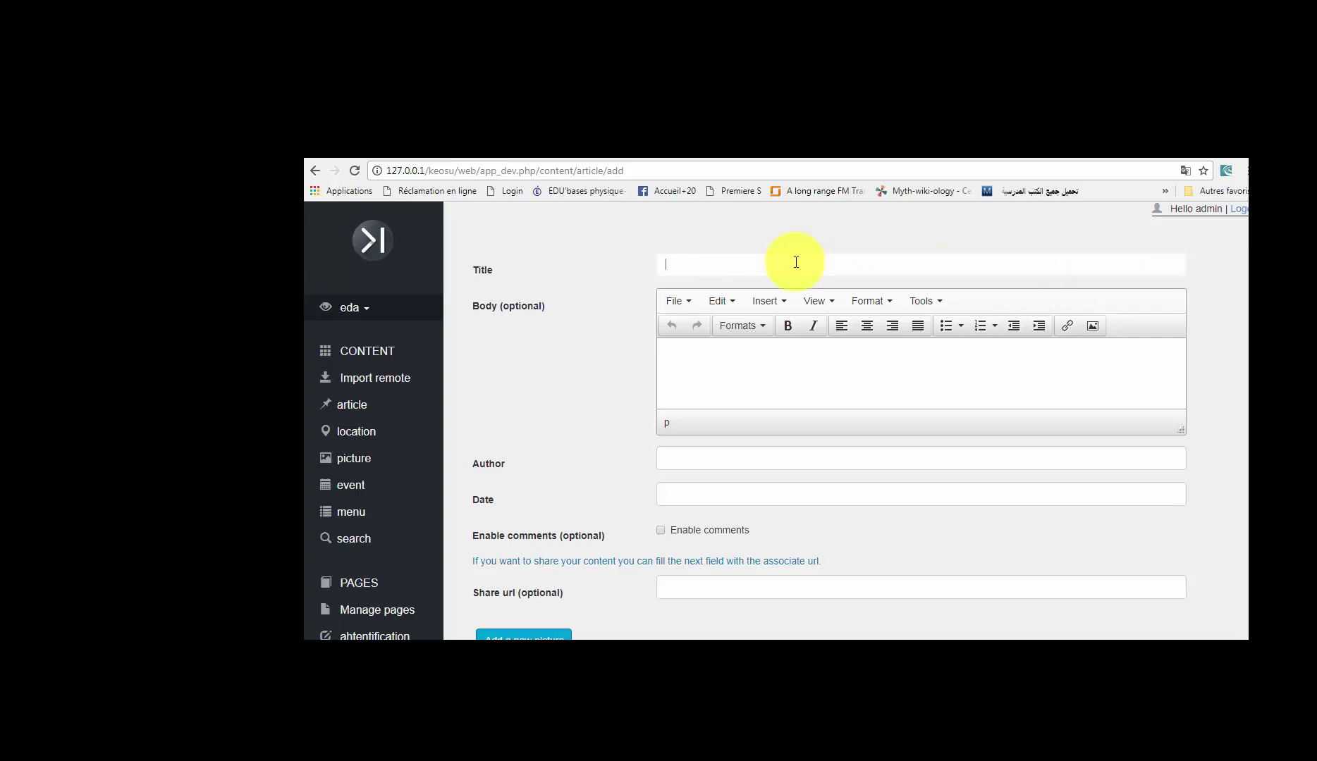
pyautogui.write('video')
# - Open the HTML source code editor for the article's body
pyautogui.click(745, 363)
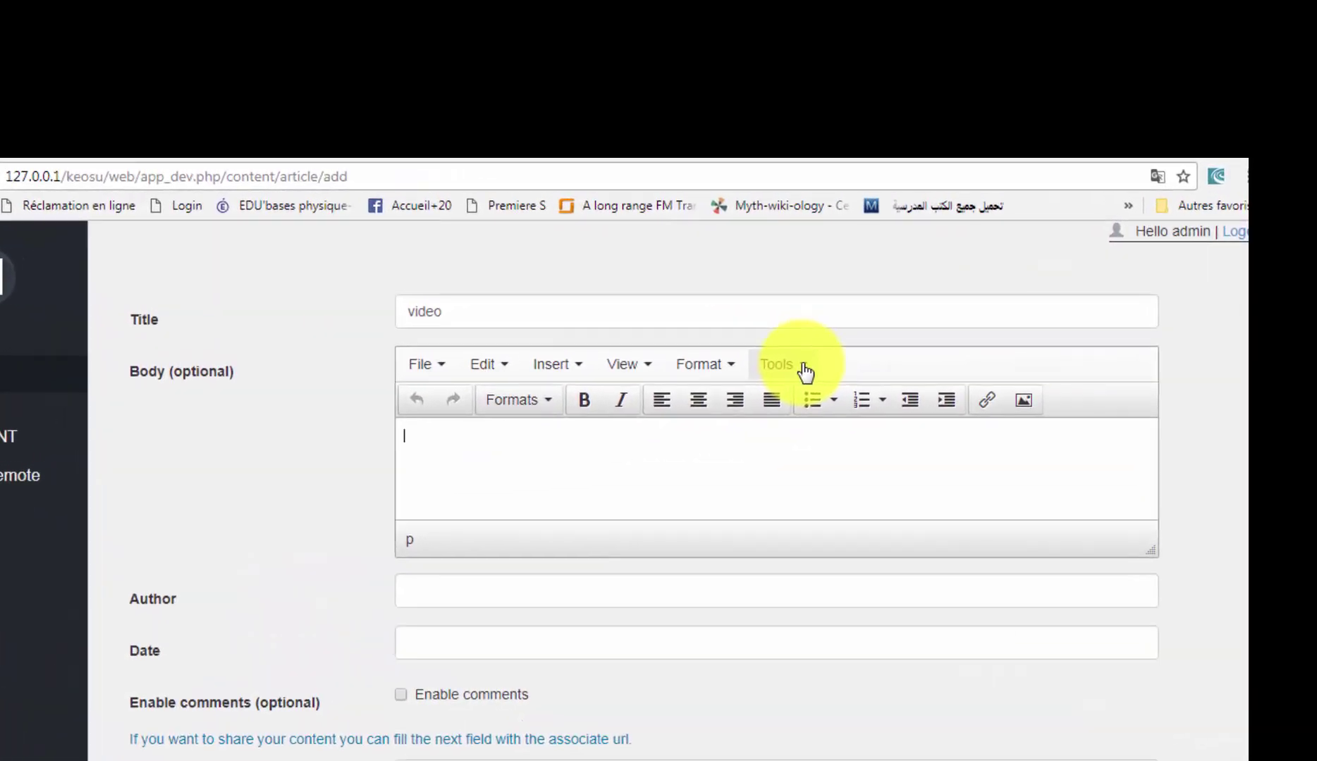
pyautogui.click(834, 356)
pyautogui.click(807, 403)
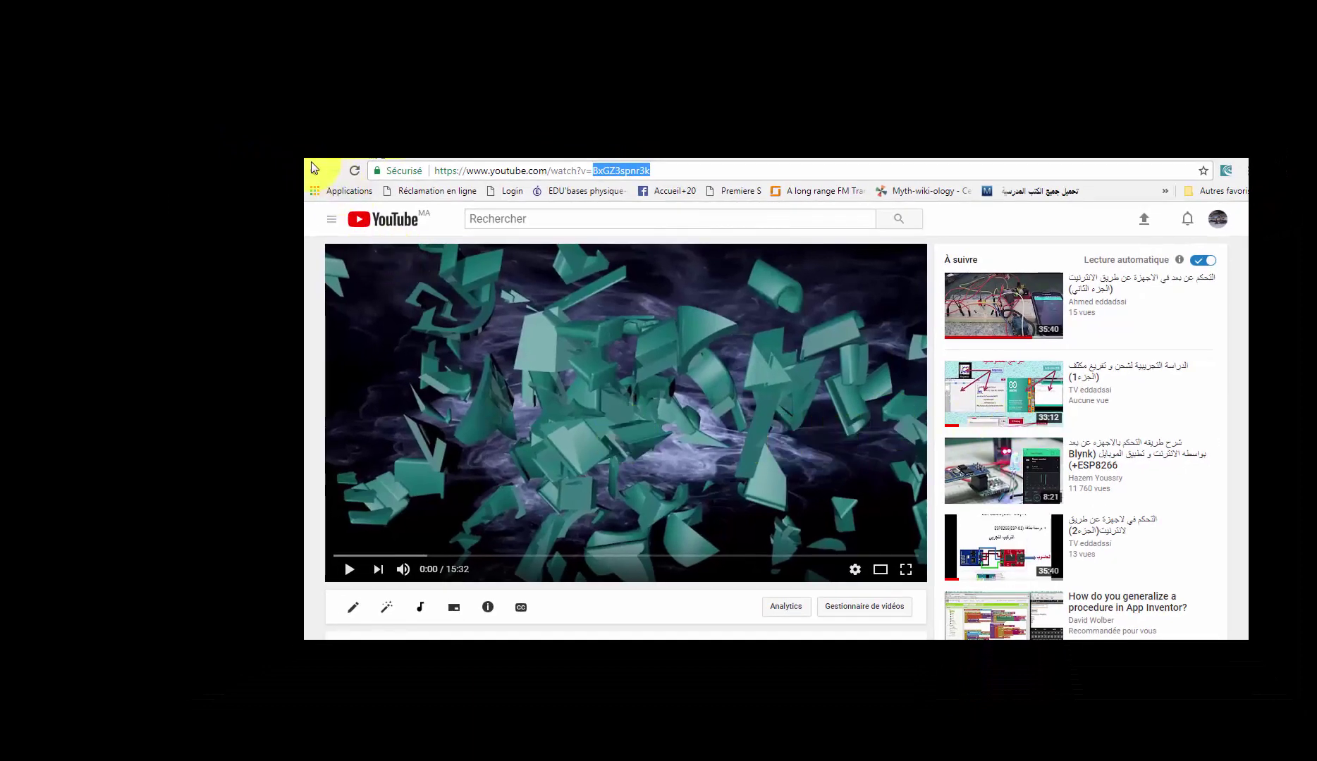
# - Switch to YouTube, go back to the channel's video list and open دراسة نظرية و تطبيقية لشحن و تفريغ مكثف(الجزء3)
pyautogui.click(311, 168)
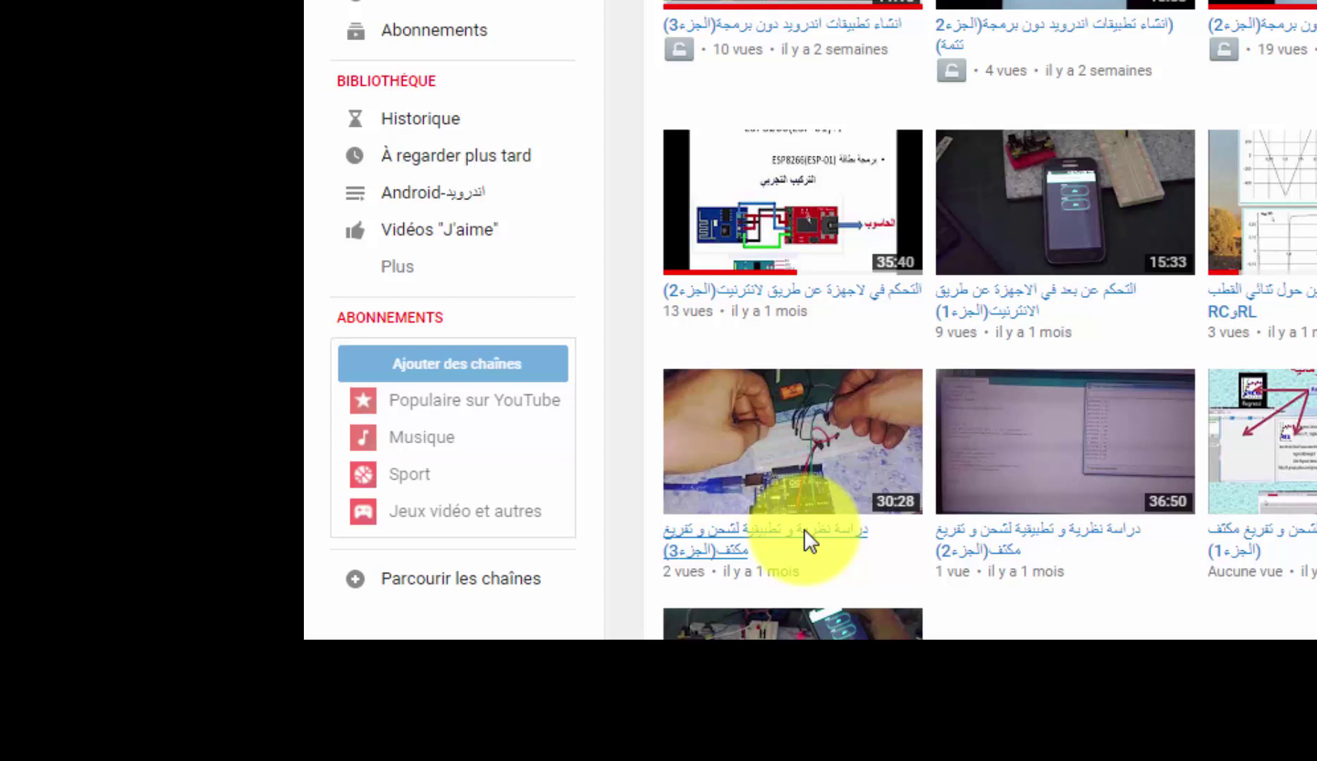
pyautogui.click(804, 532)
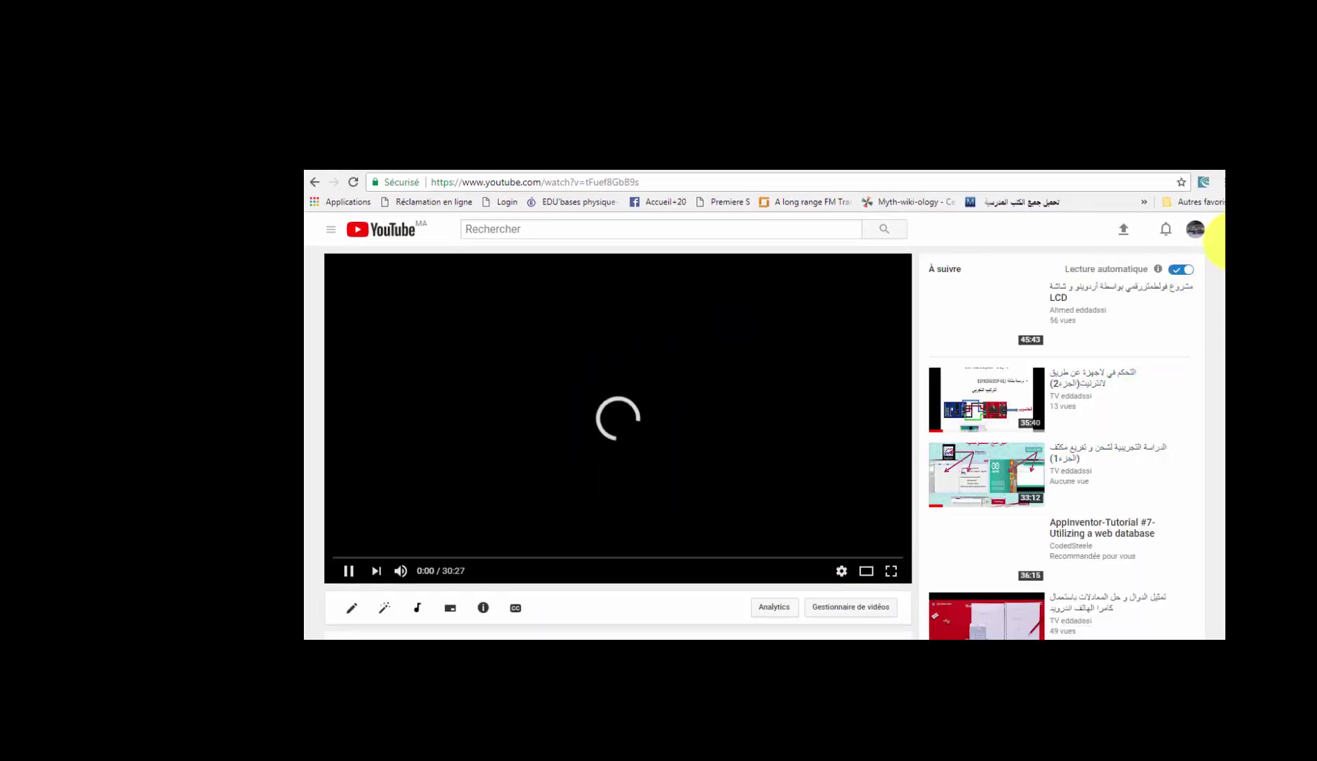
pyautogui.scroll(-3, 1209, 261)
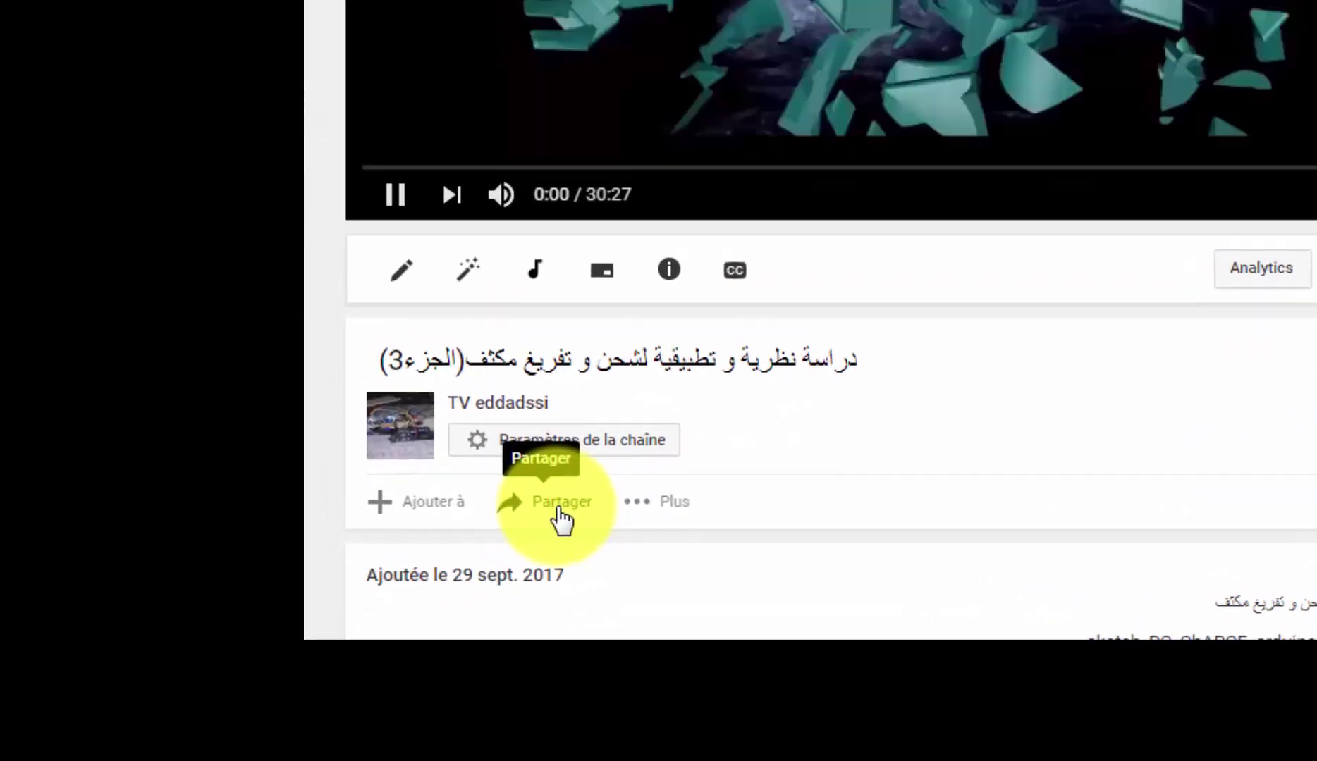
# - Pause the YouTube video and copy its iframe embed code from the sharing options
pyautogui.click(558, 510)
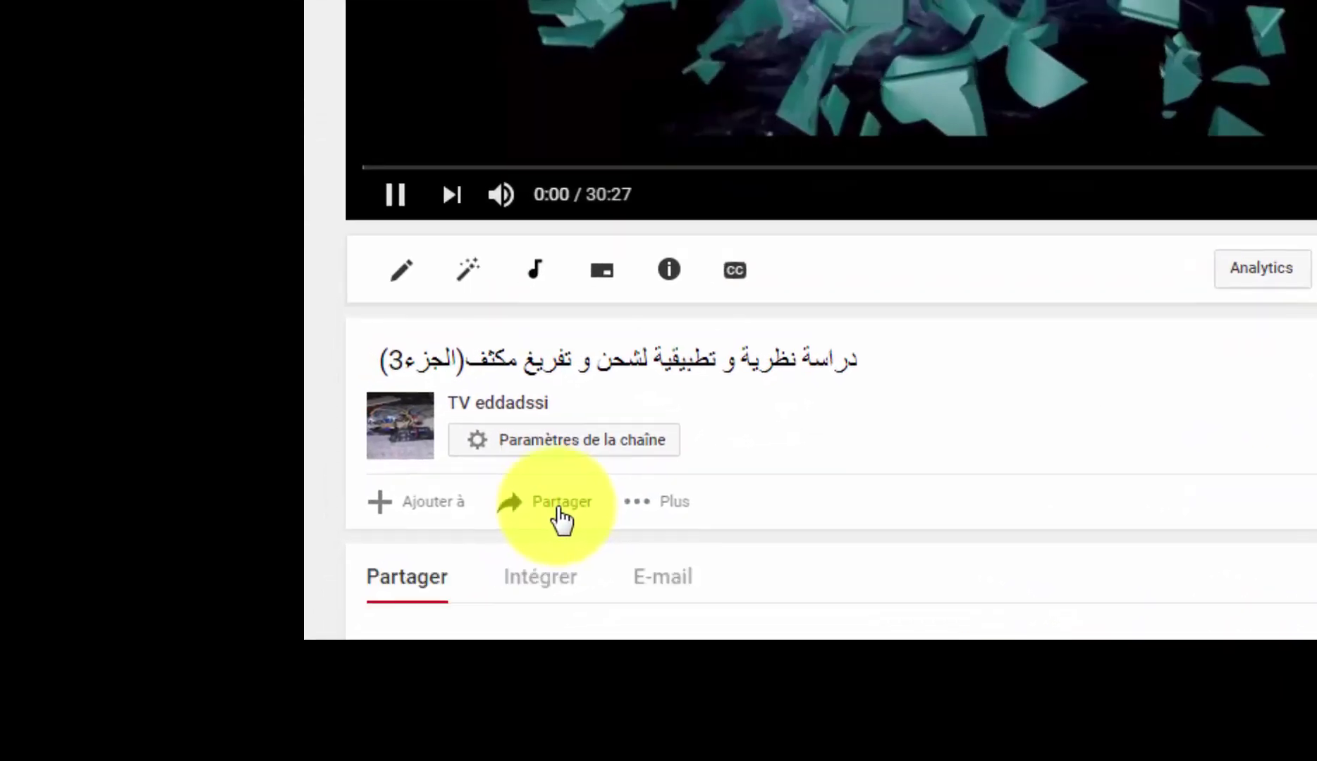
pyautogui.click(397, 211)
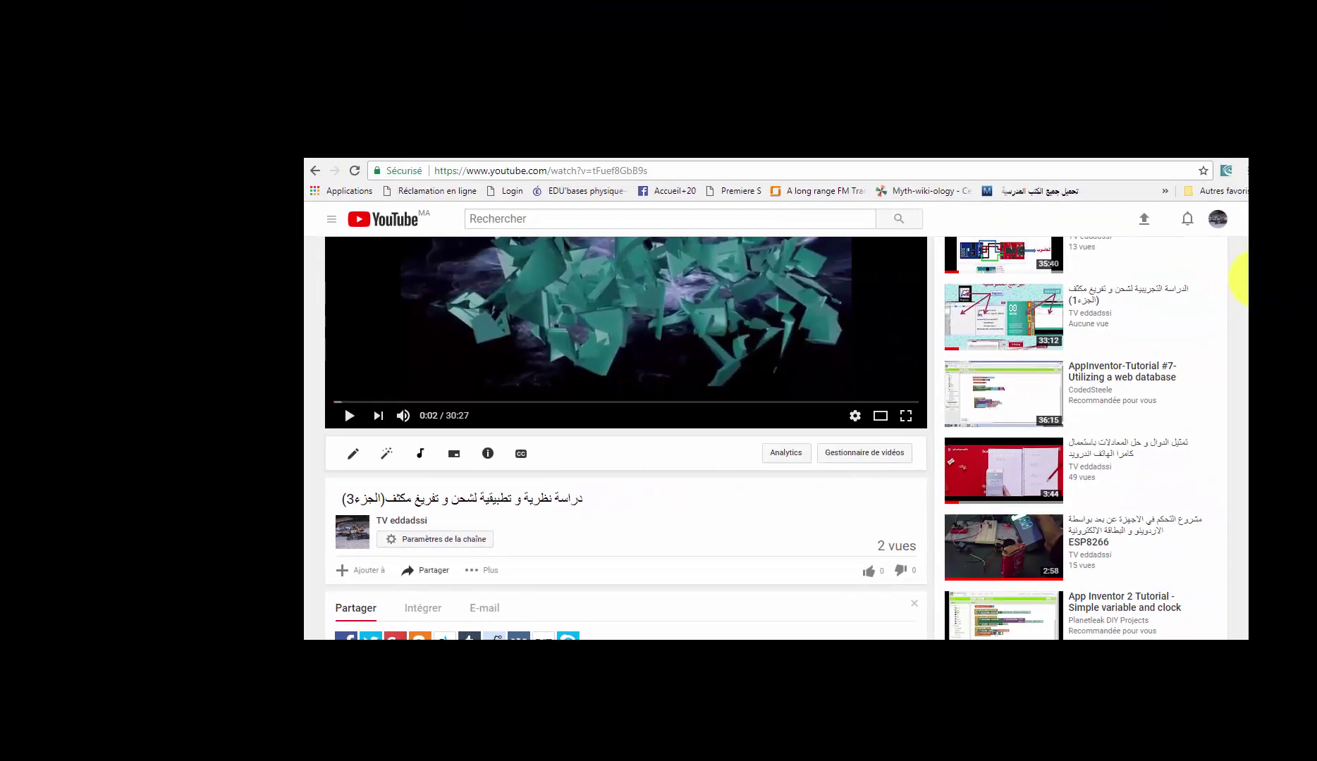
pyautogui.scroll(-3, 1230, 310)
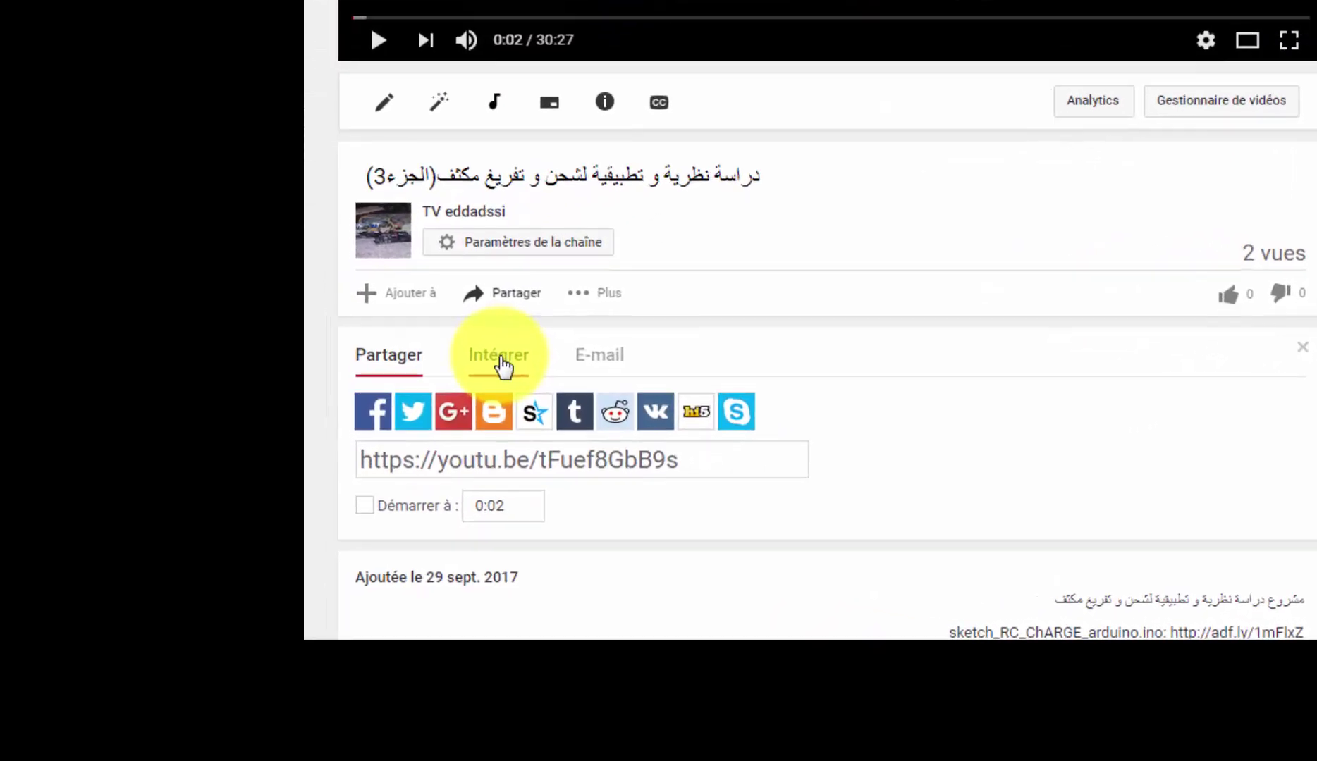
pyautogui.click(449, 445)
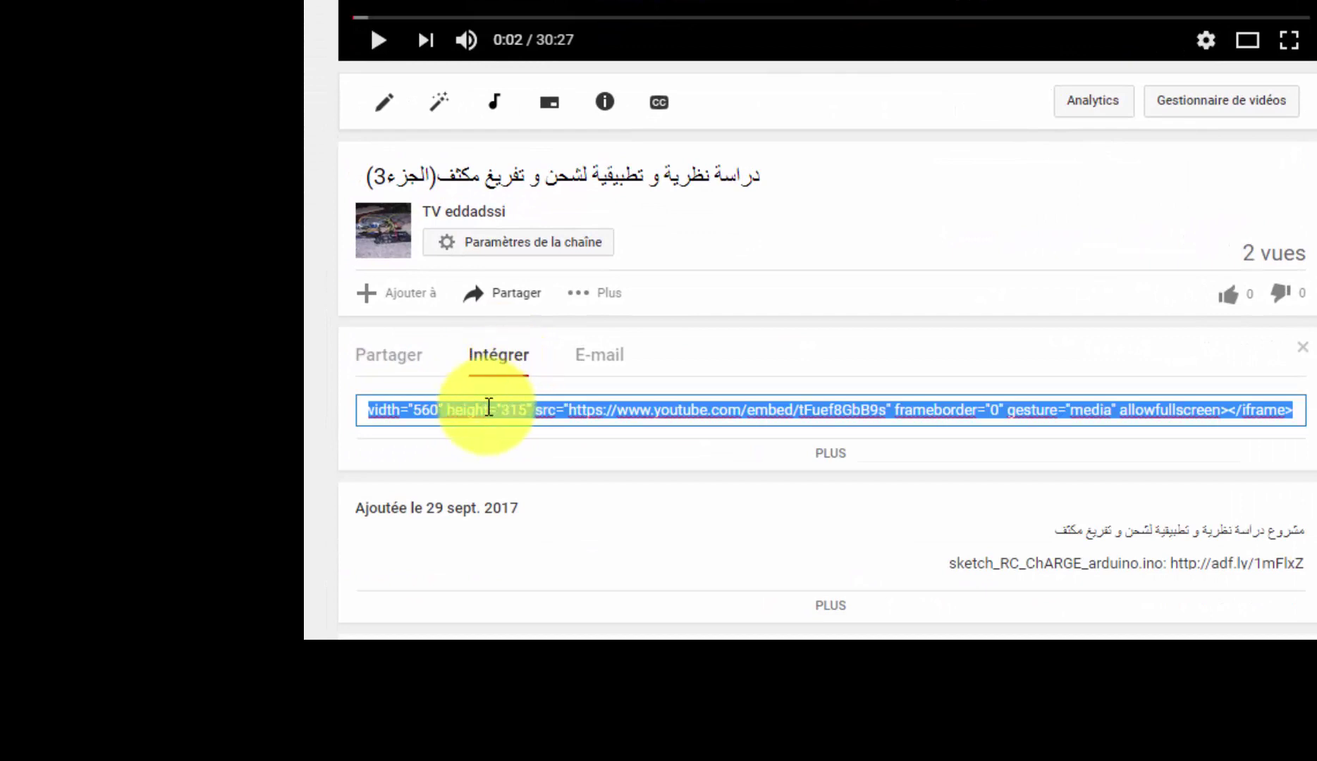
pyautogui.rightClick(489, 407)
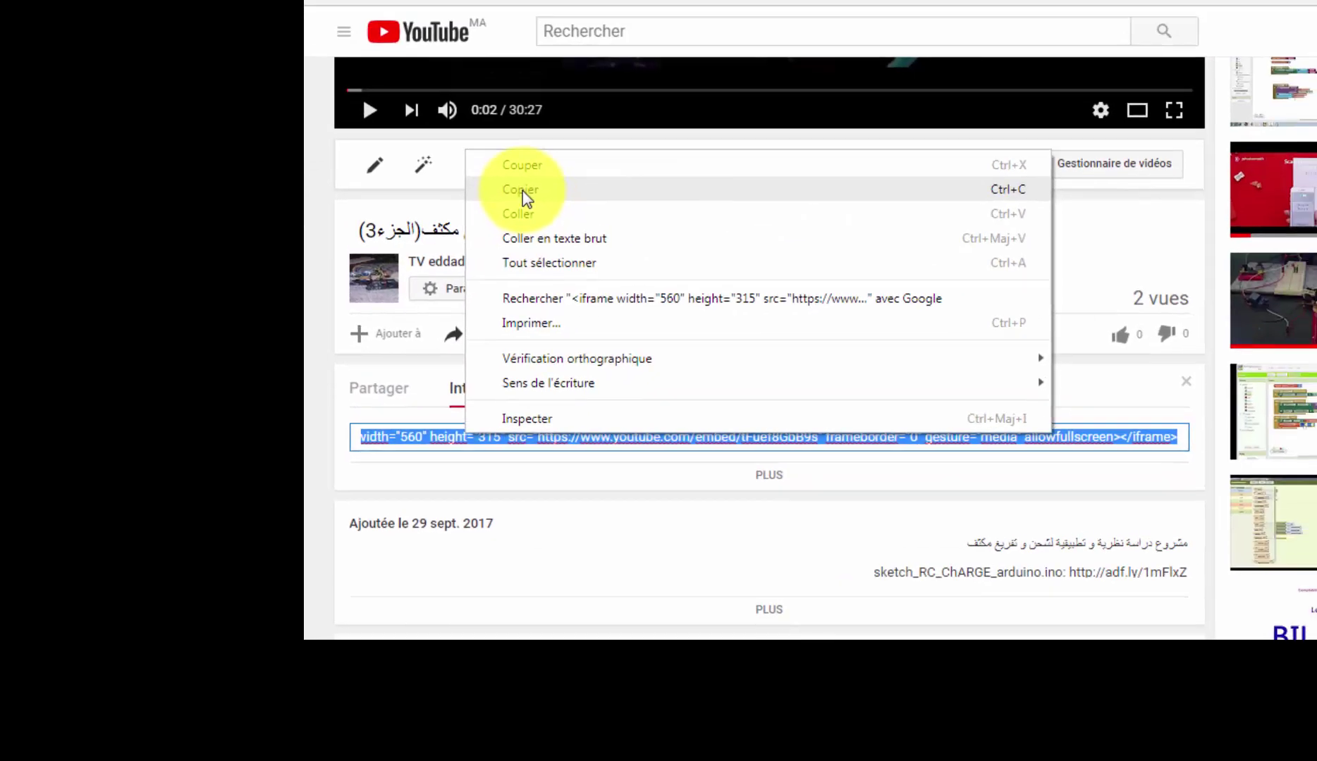
pyautogui.click(523, 190)
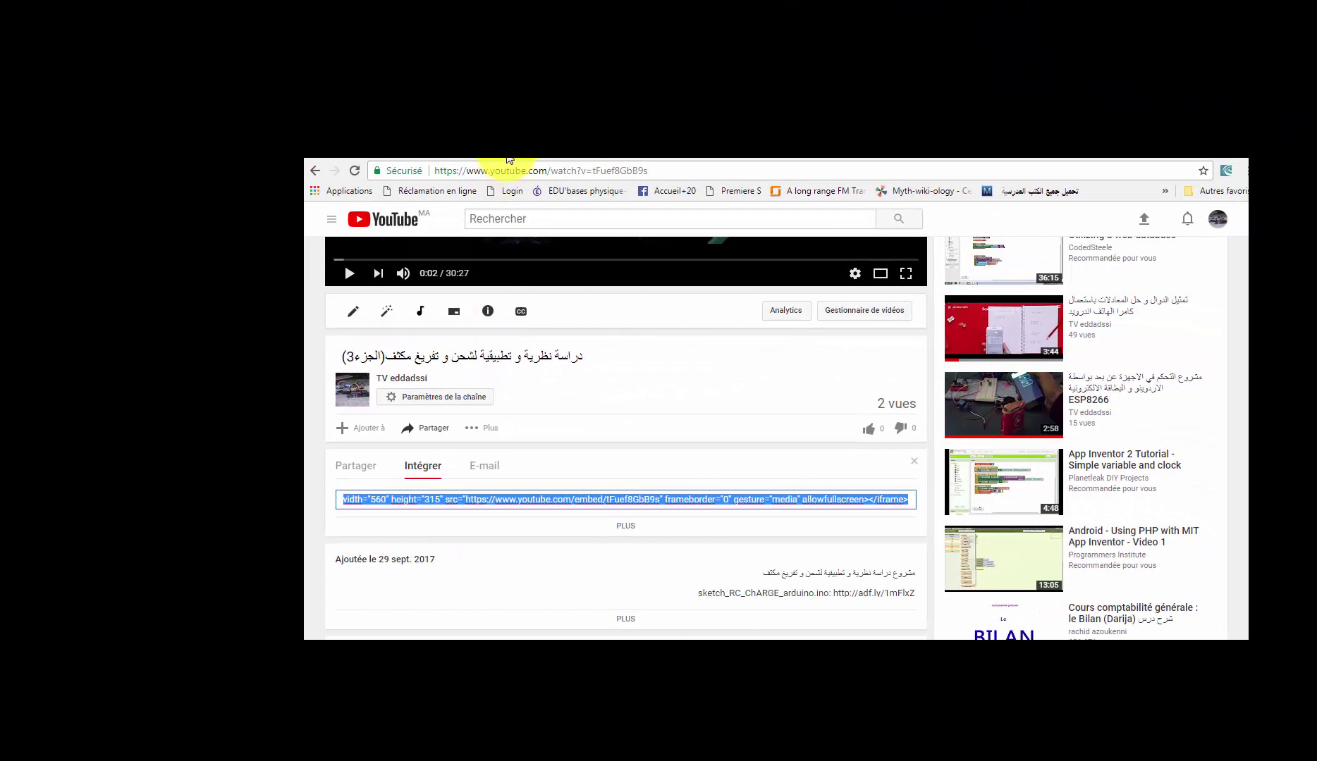
# - Switch back to the Keosu article form and paste the copied YouTube iframe code into the body's source code editor
pyautogui.click(507, 160)
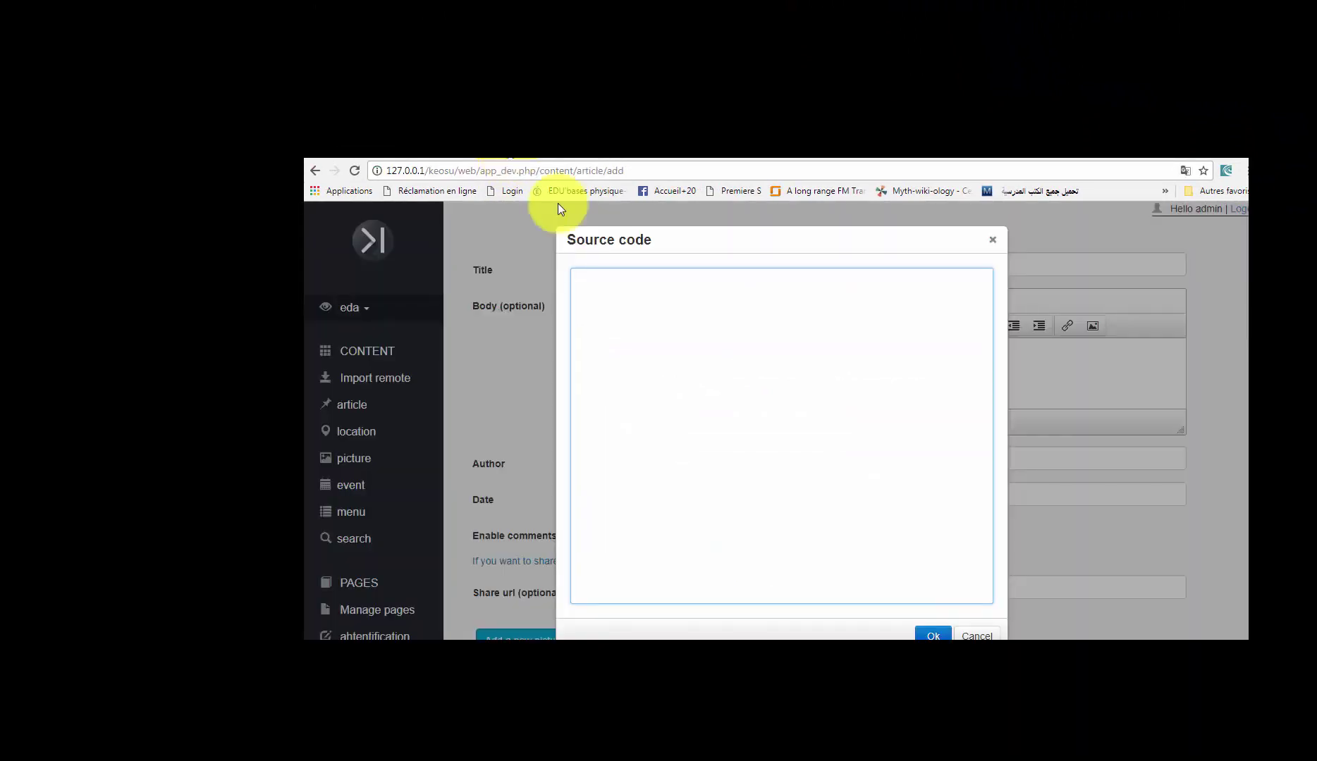
pyautogui.rightClick(590, 276)
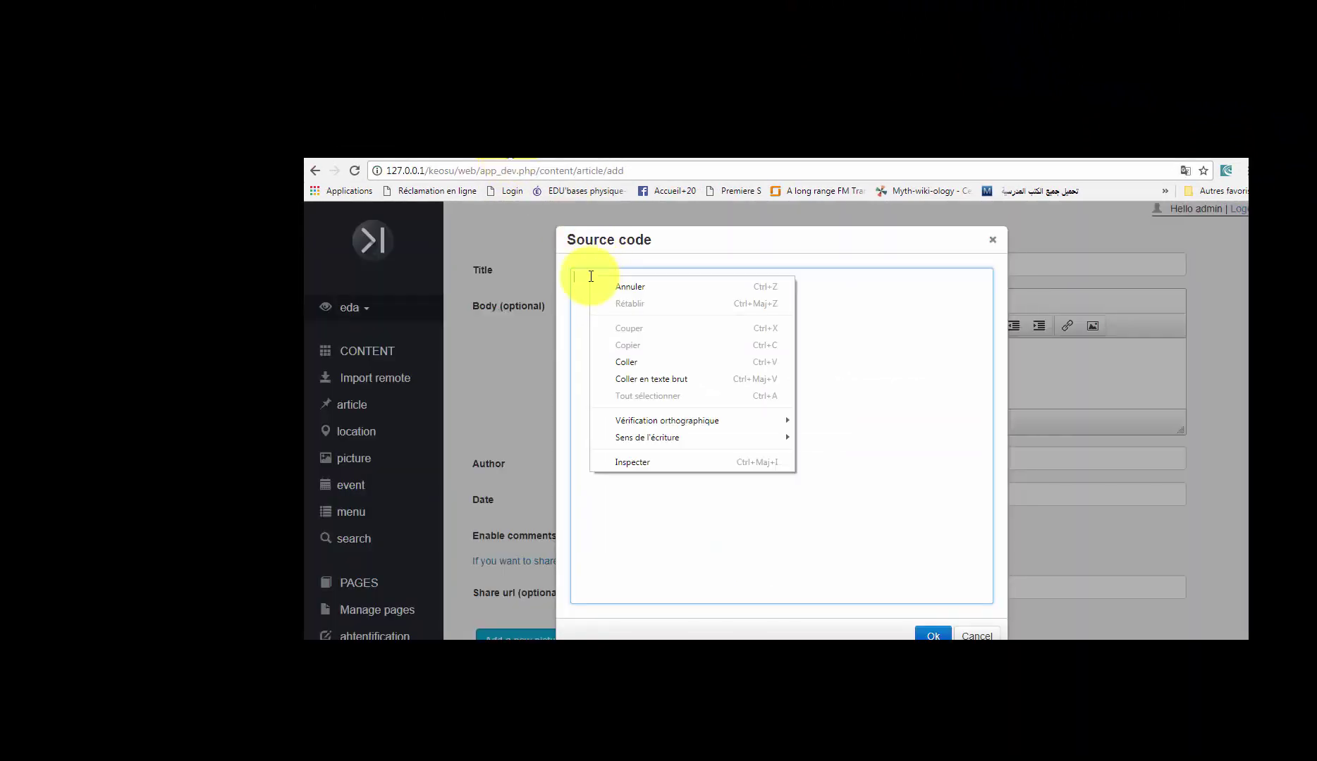
pyautogui.click(629, 362)
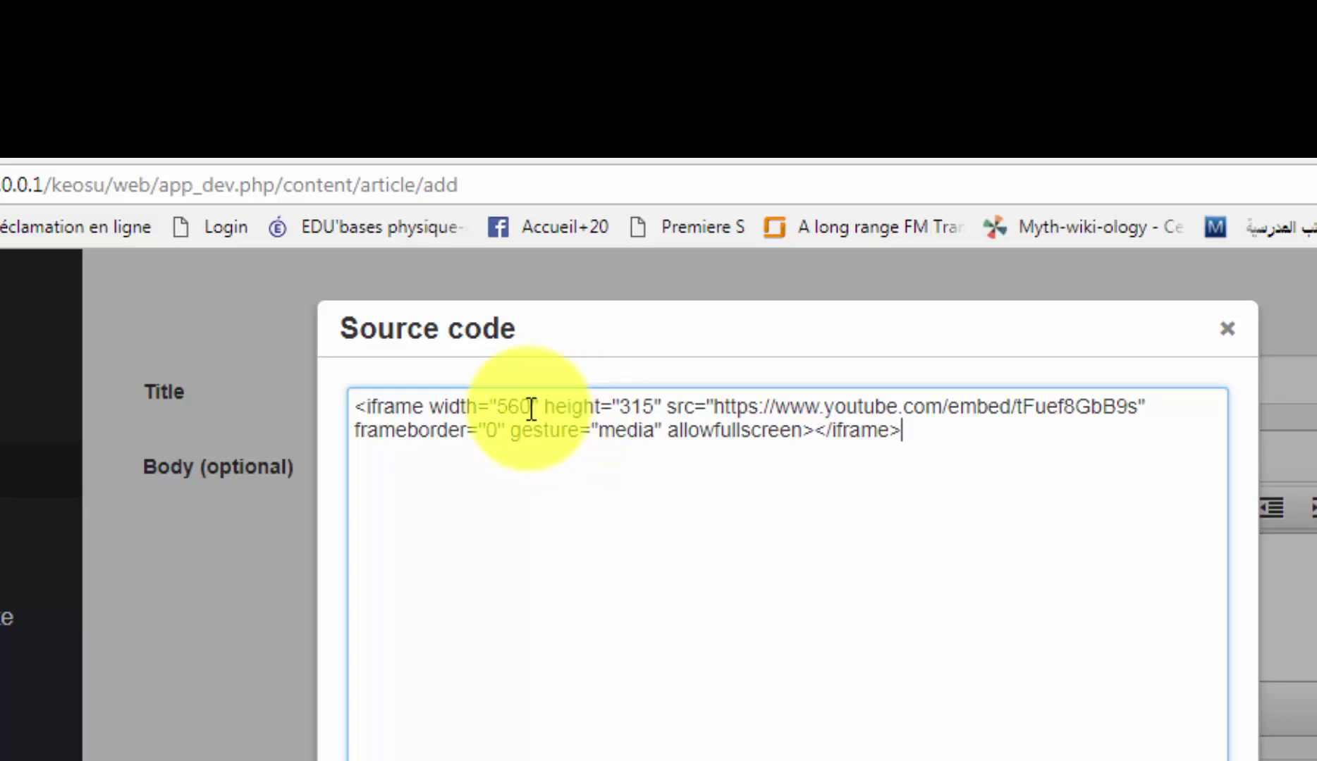
# - Set the iframe's width to 500 and height to 300 in the source code, and apply it to the article body
pyautogui.moveTo(533, 408); pyautogui.dragTo(514, 407)
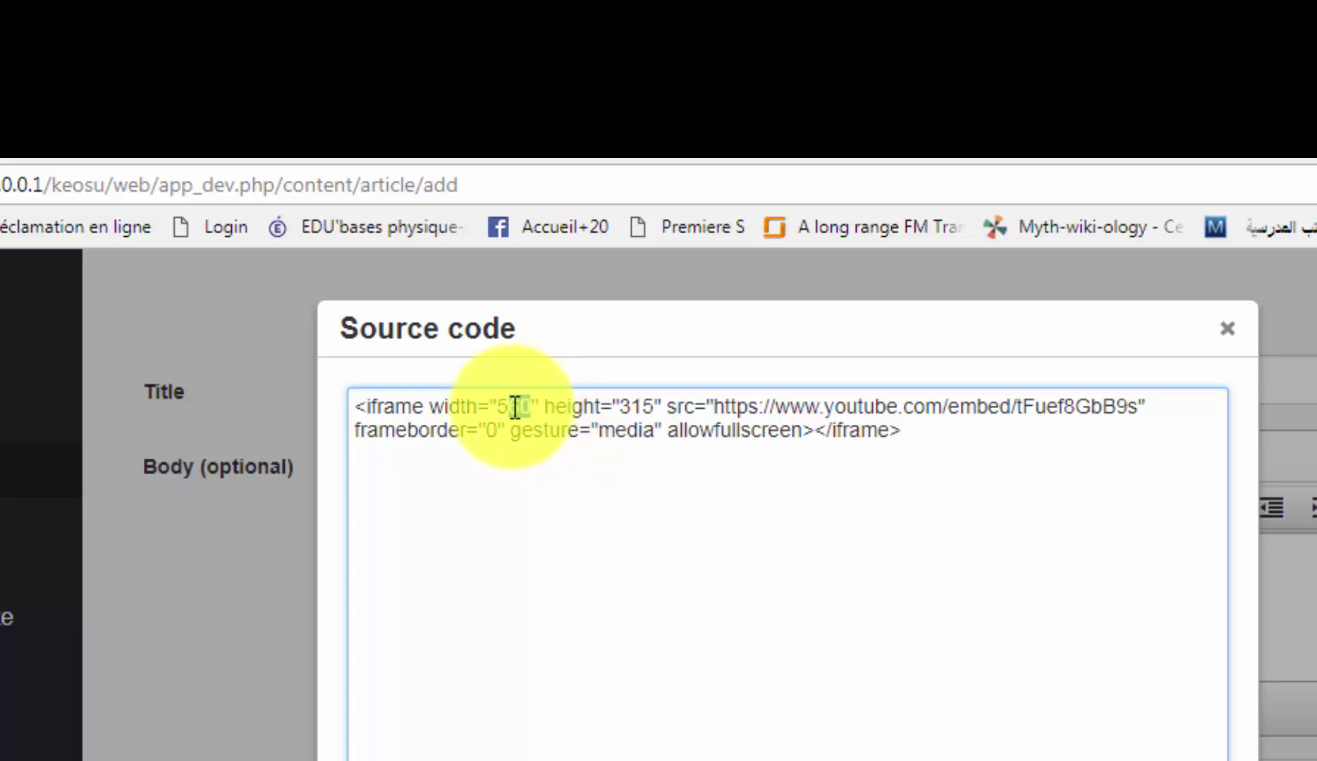
pyautogui.write('00')
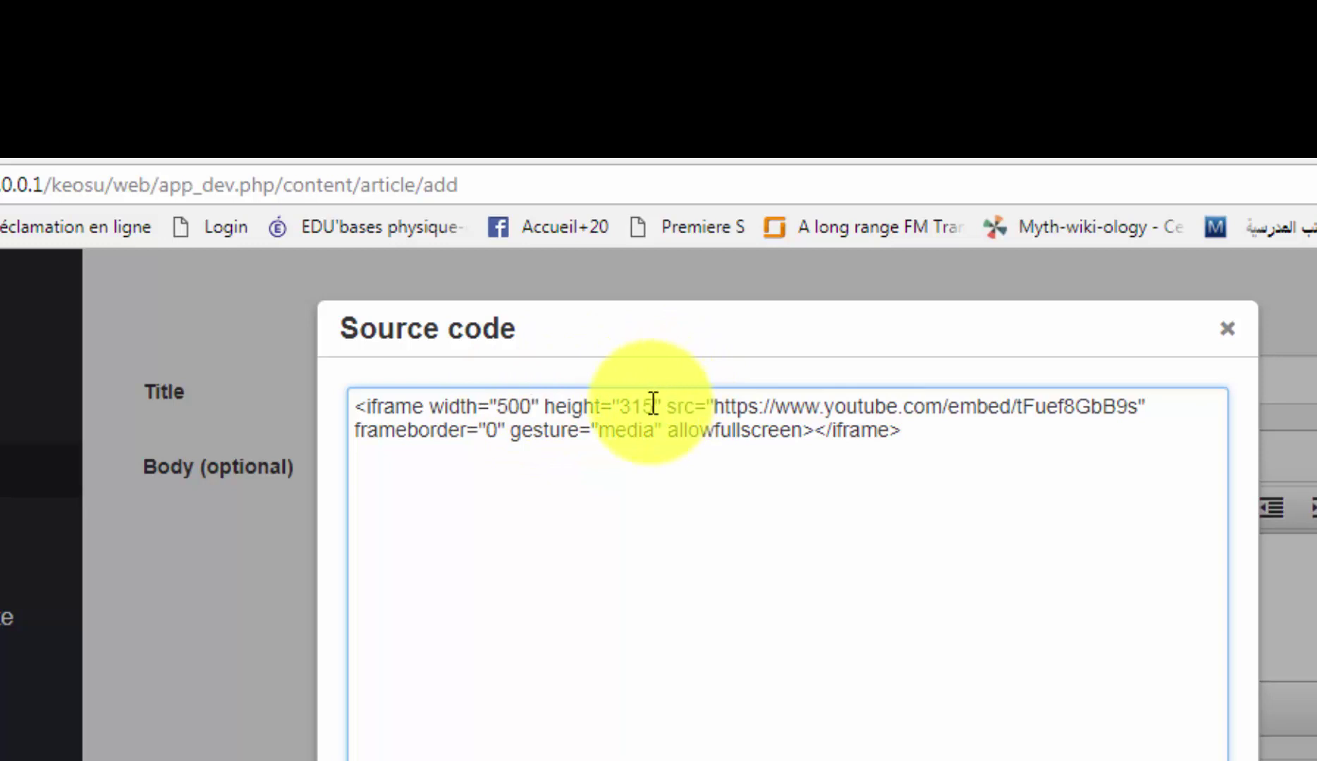
pyautogui.moveTo(653, 404); pyautogui.dragTo(637, 404)
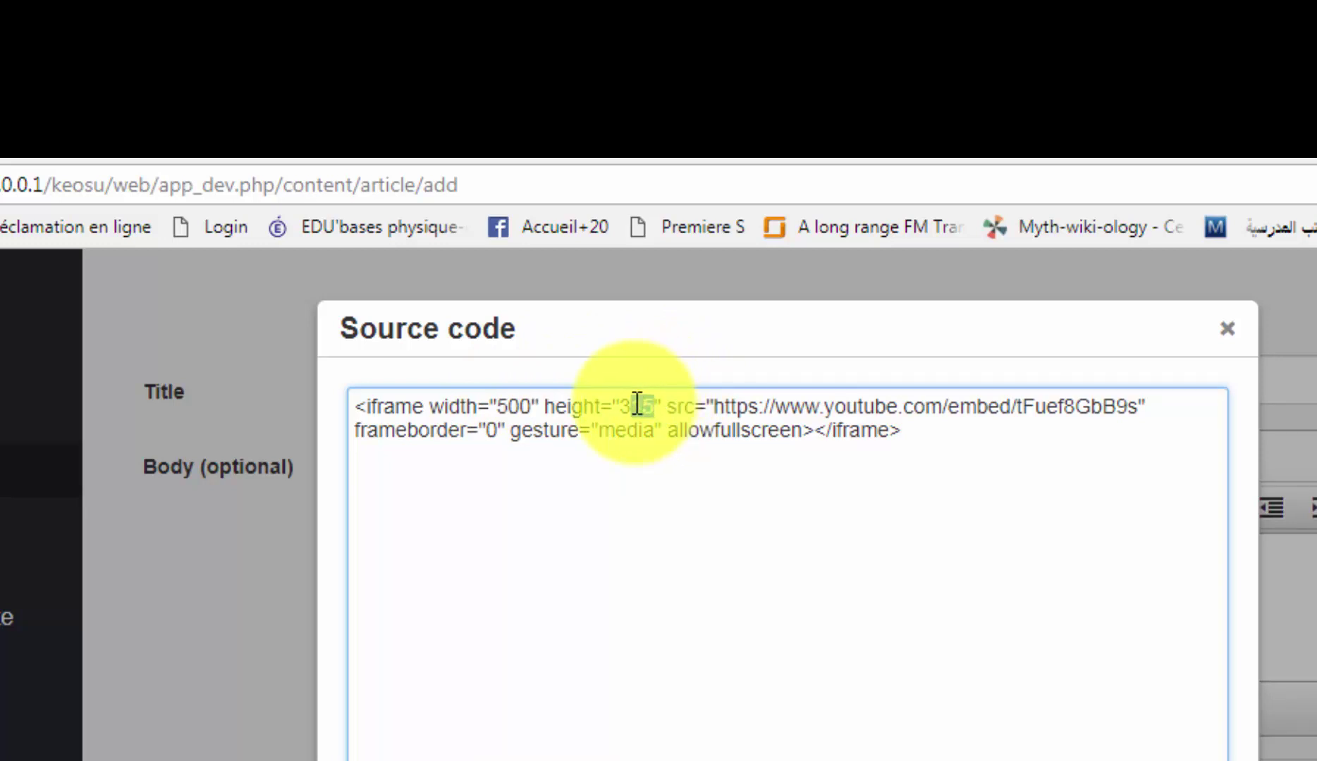
pyautogui.write('00')
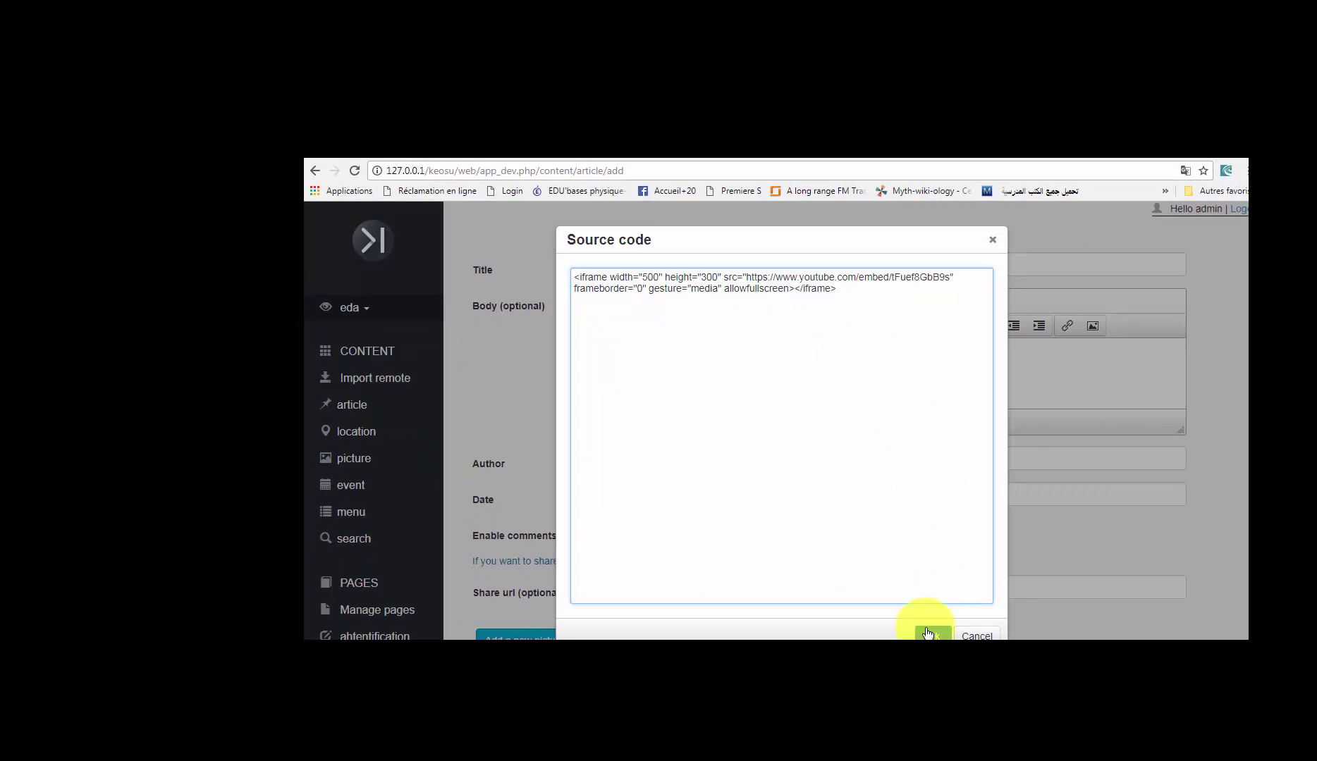
pyautogui.click(928, 634)
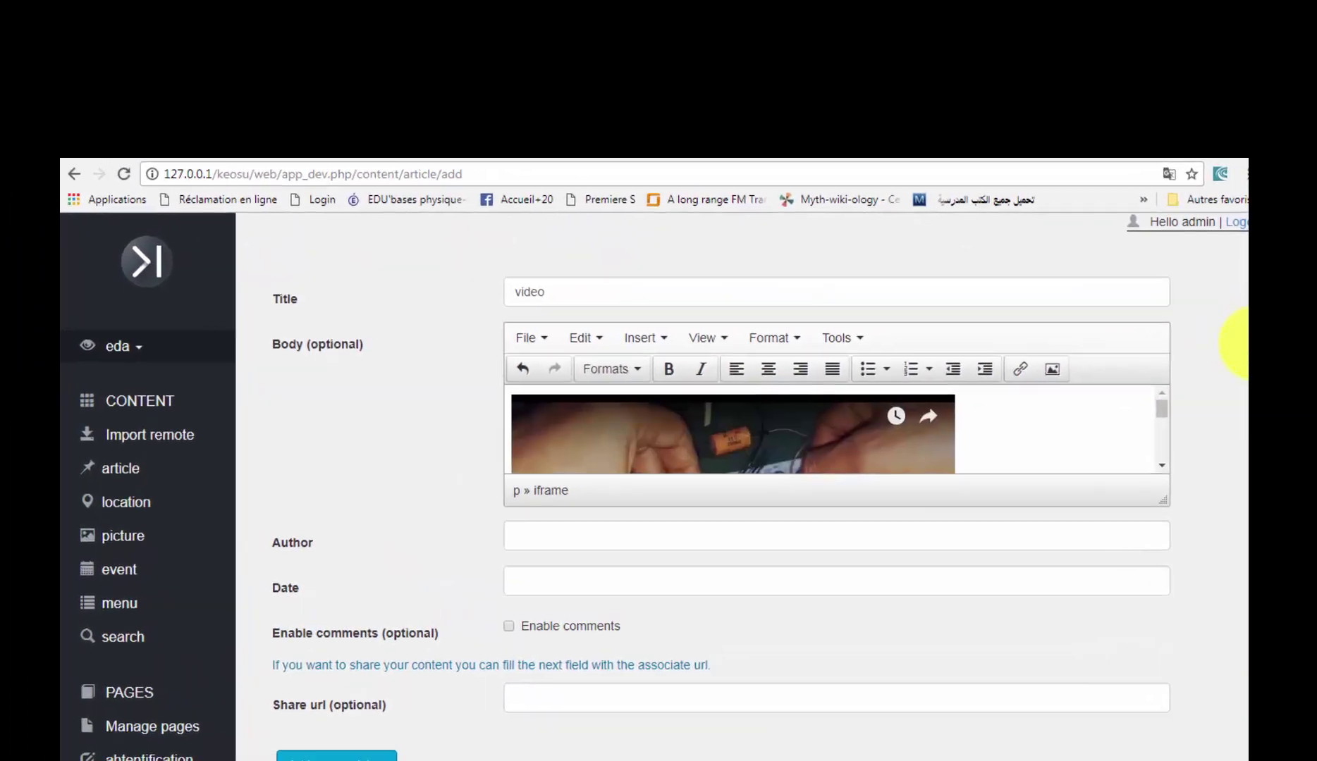
# - Centre the embedded video in the article's body
pyautogui.scroll(-2, 1240, 345)
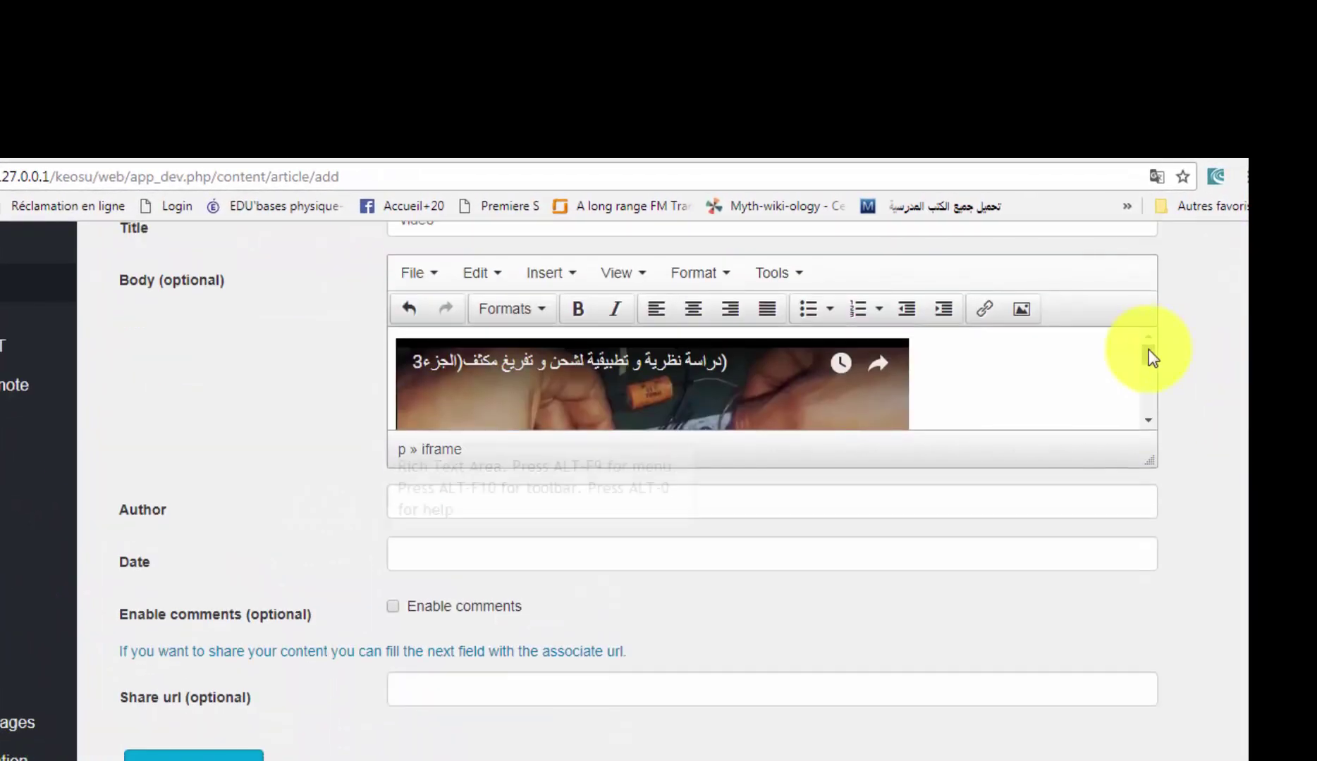
pyautogui.scroll(-1, 1147, 356)
pyautogui.scroll(1, 1145, 351)
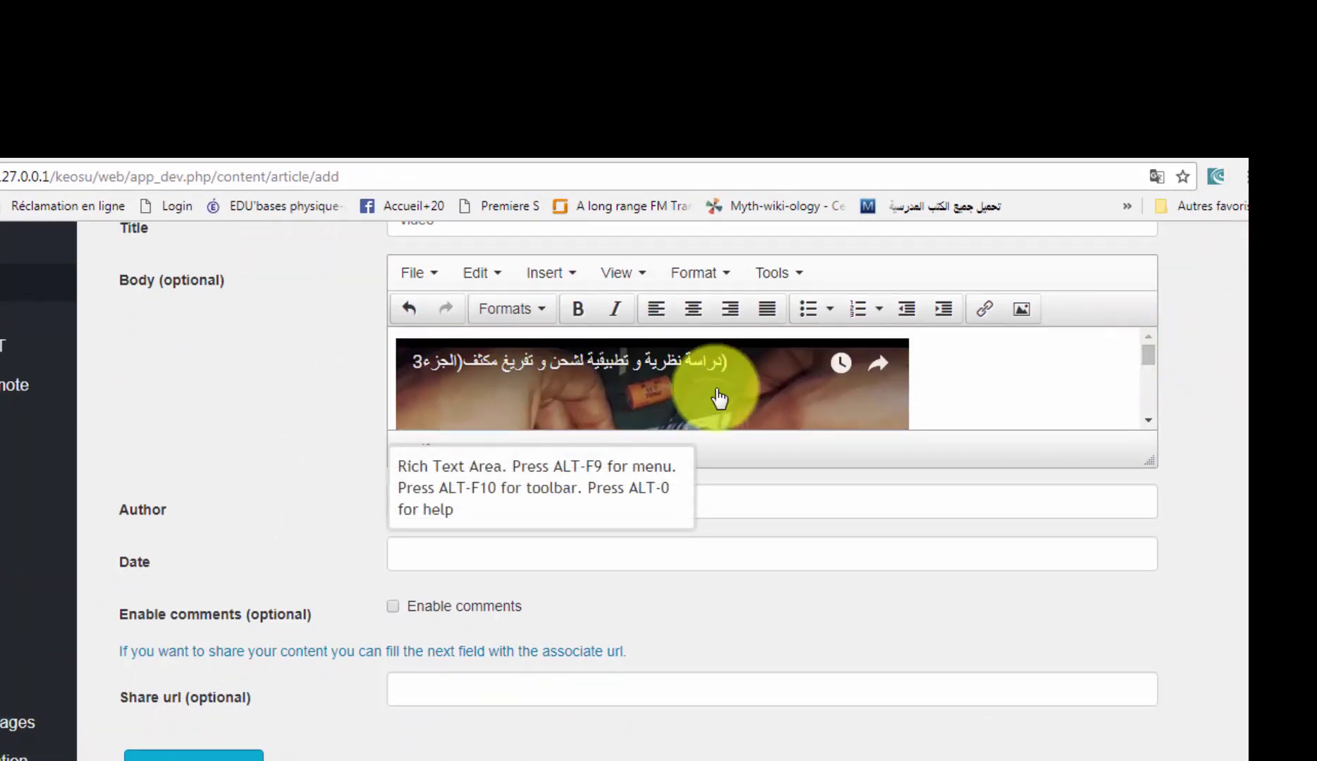
pyautogui.click(694, 309)
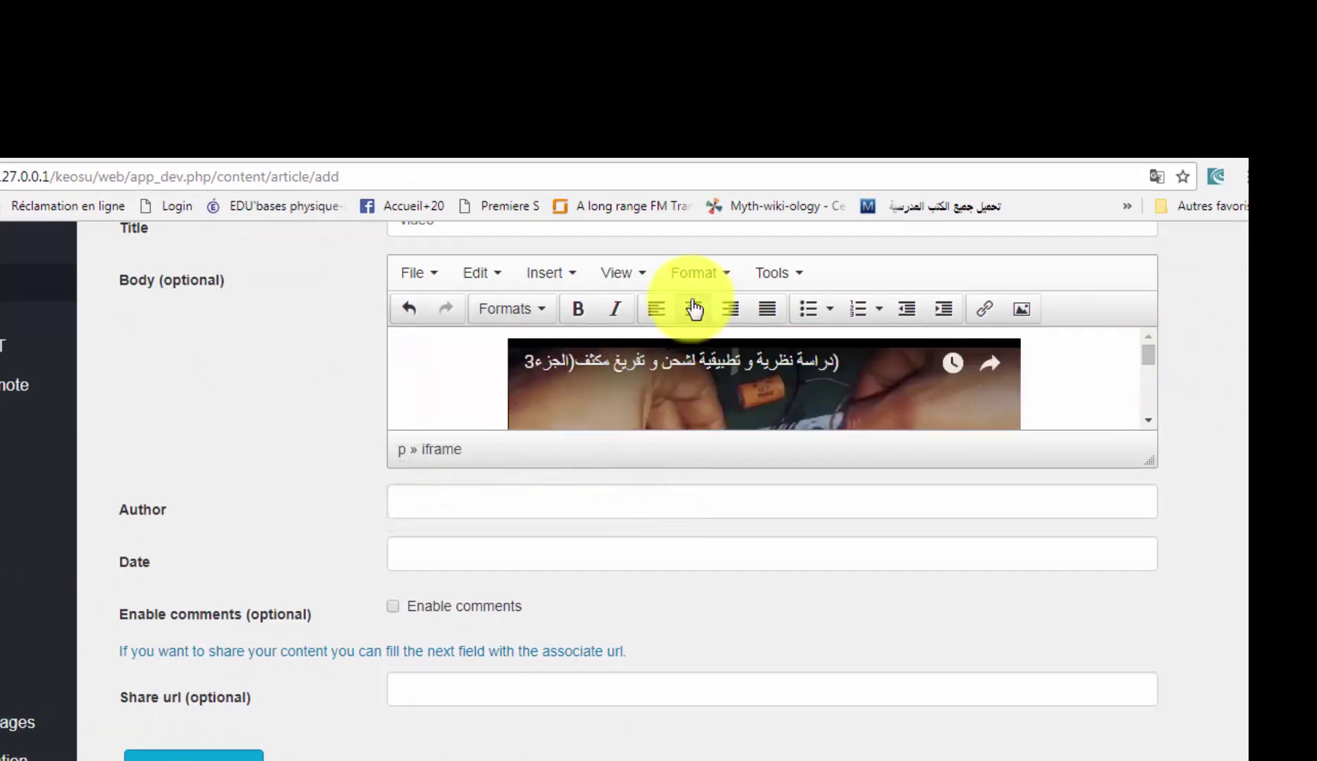
# - Set the article's author to tv eddadssi and its date to 22-11-17, and save the article
pyautogui.scroll(-1, 1230, 356)
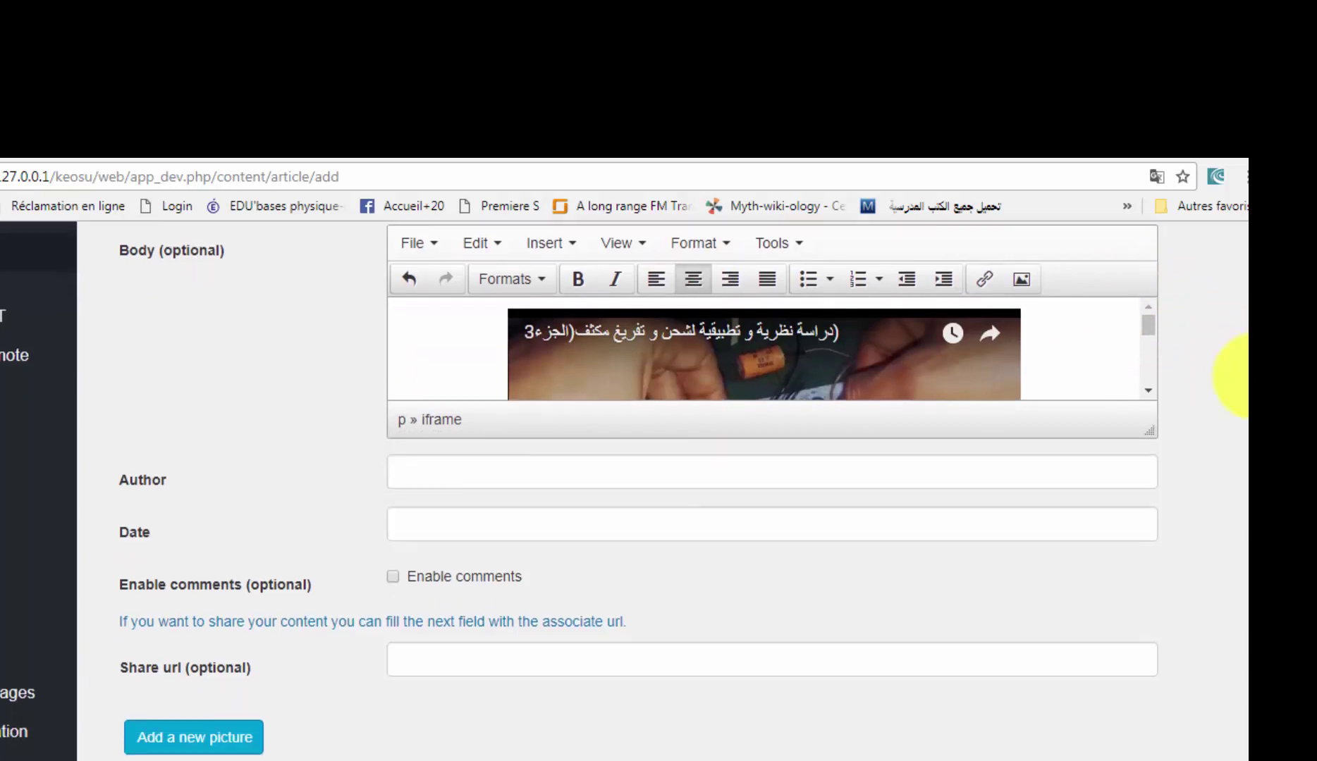
pyautogui.scroll(-2, 1244, 376)
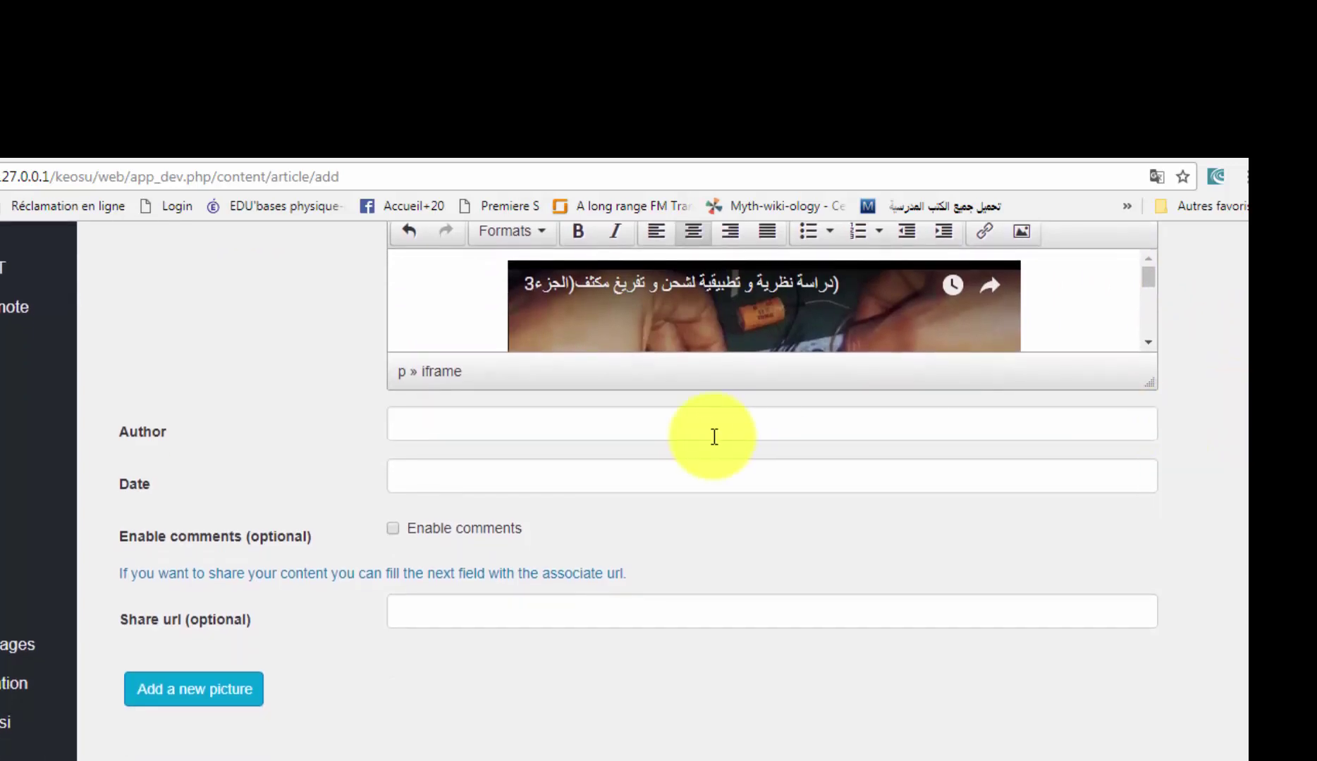
pyautogui.click(470, 441)
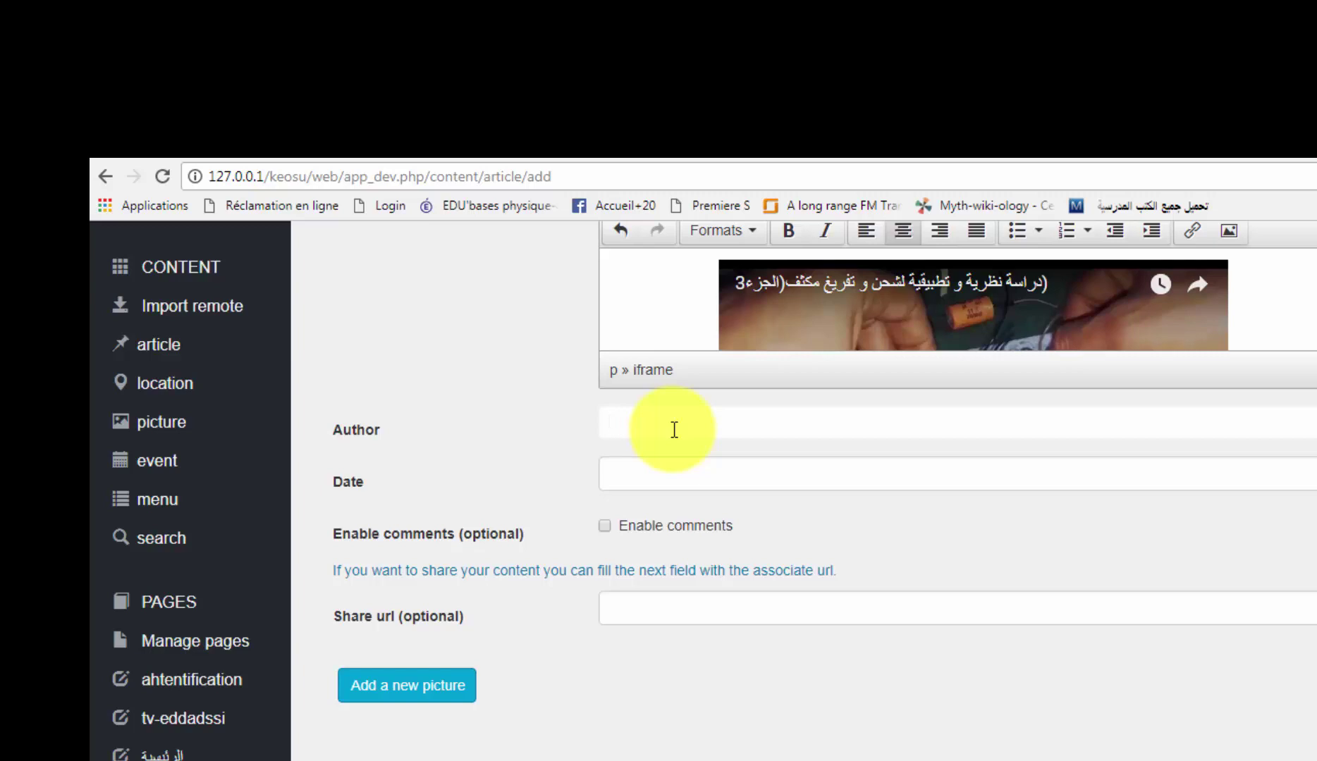
pyautogui.write('tv')
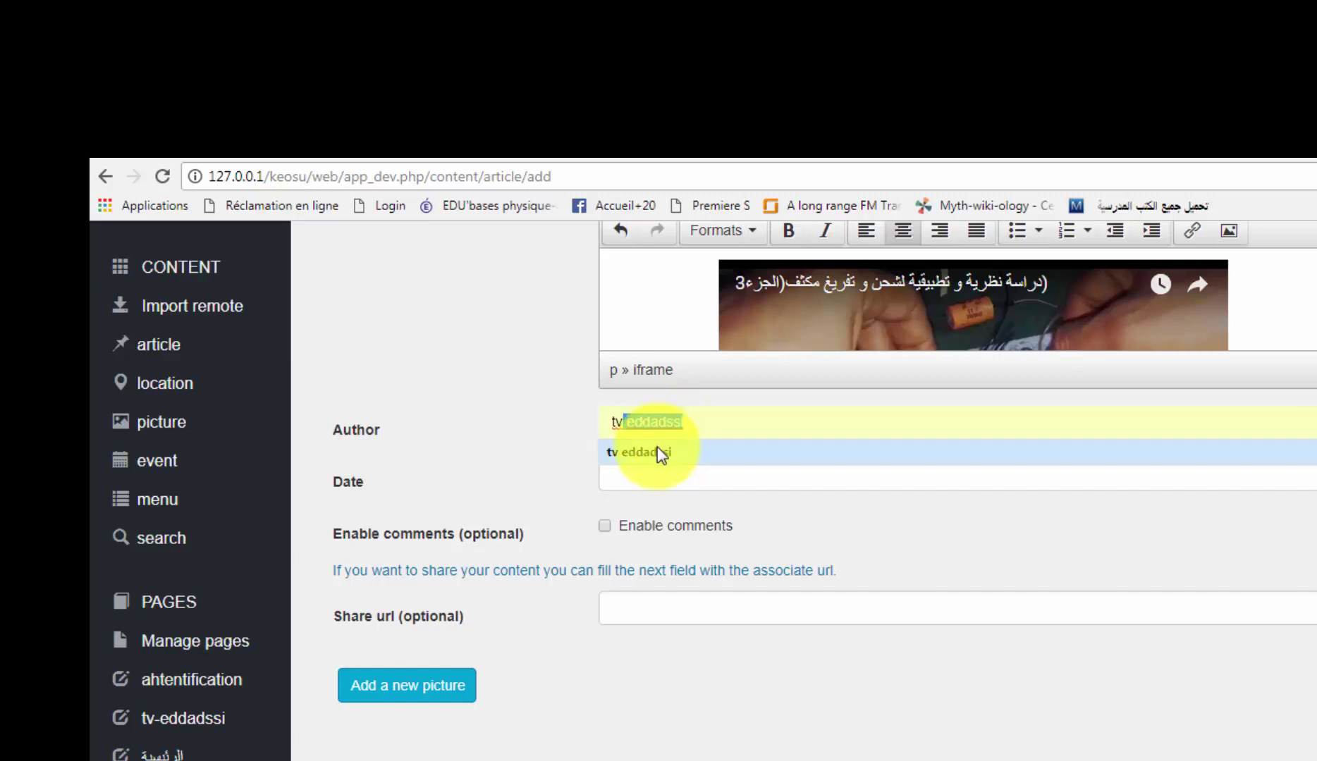
pyautogui.click(653, 451)
pyautogui.click(618, 487)
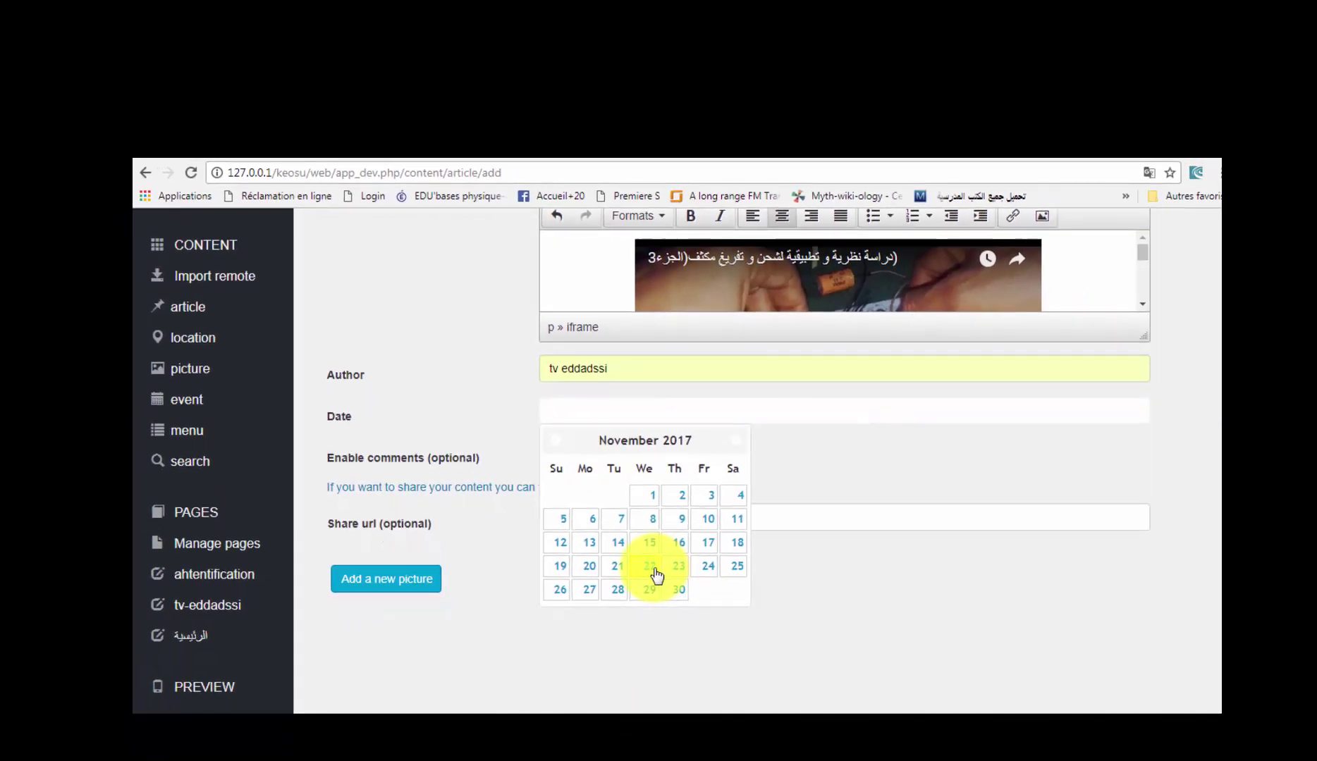
pyautogui.click(650, 567)
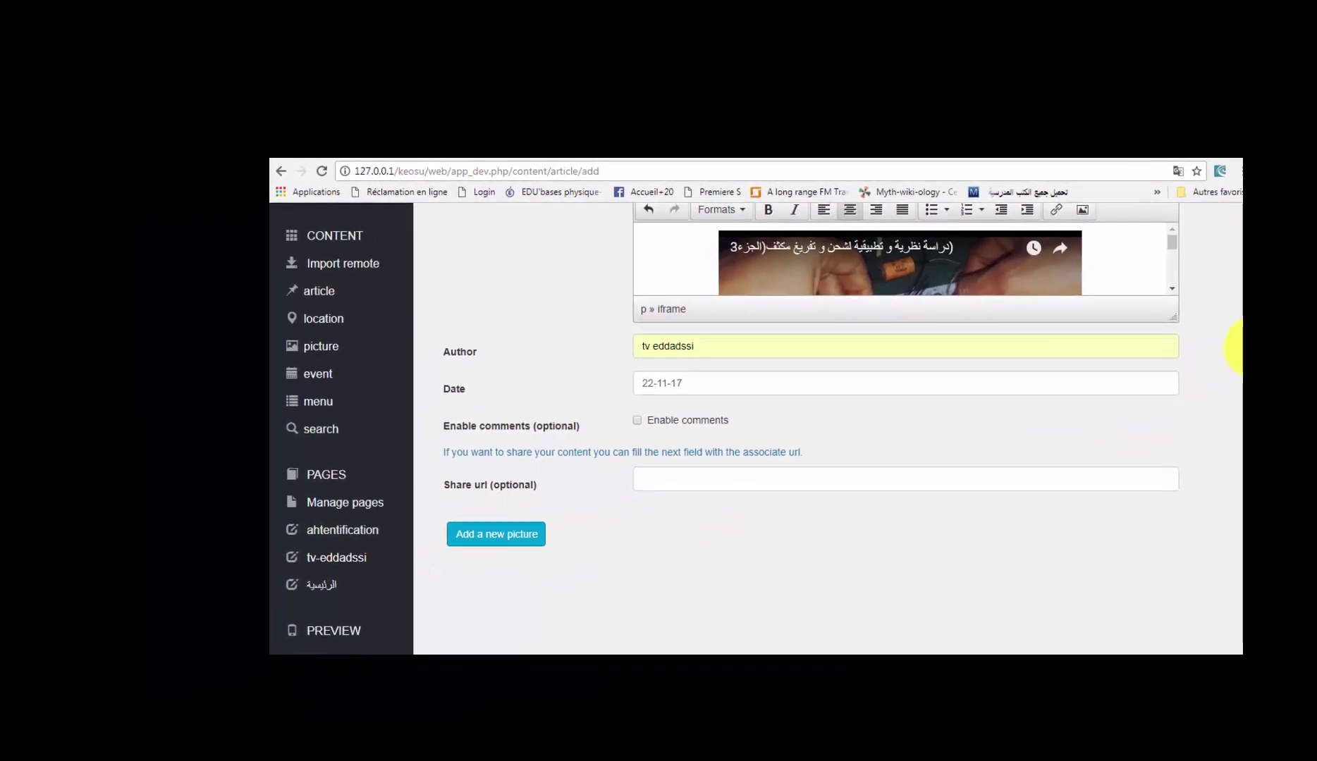
pyautogui.scroll(-3, 1237, 395)
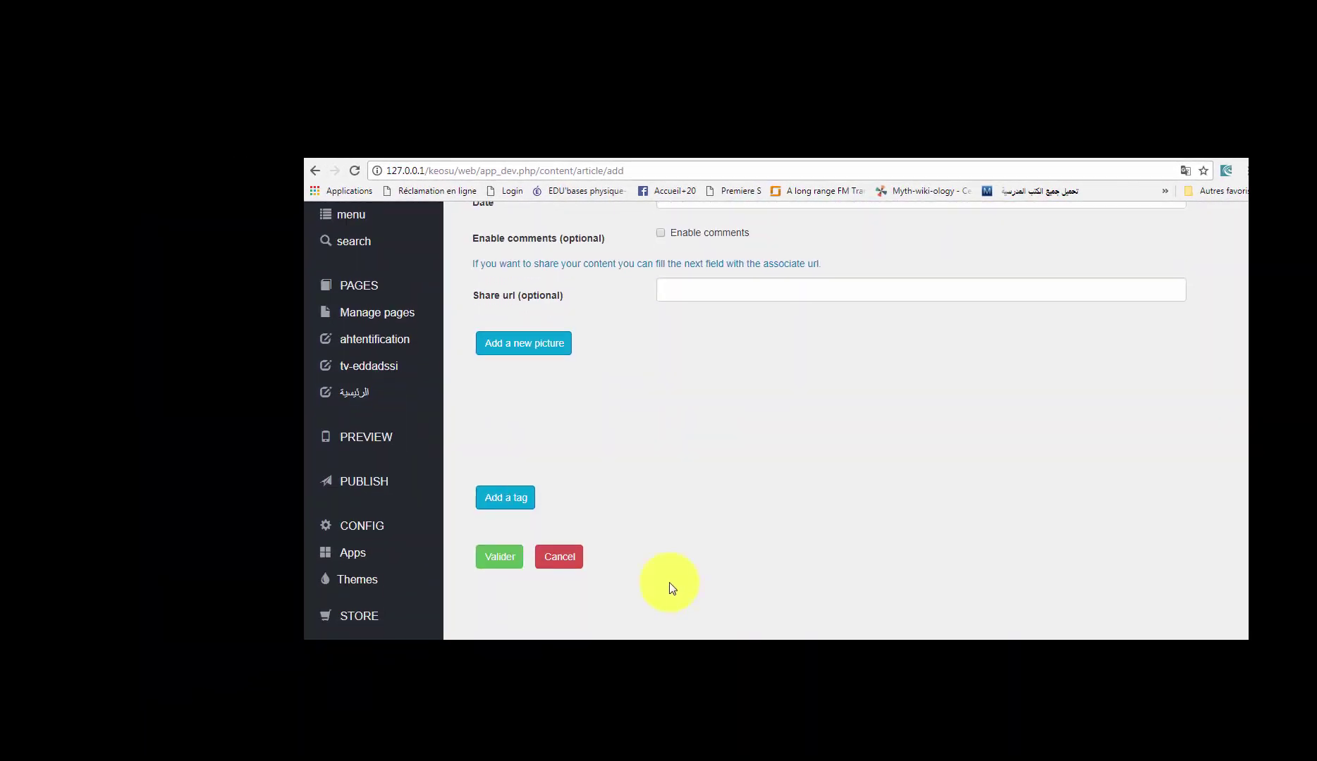
pyautogui.click(503, 569)
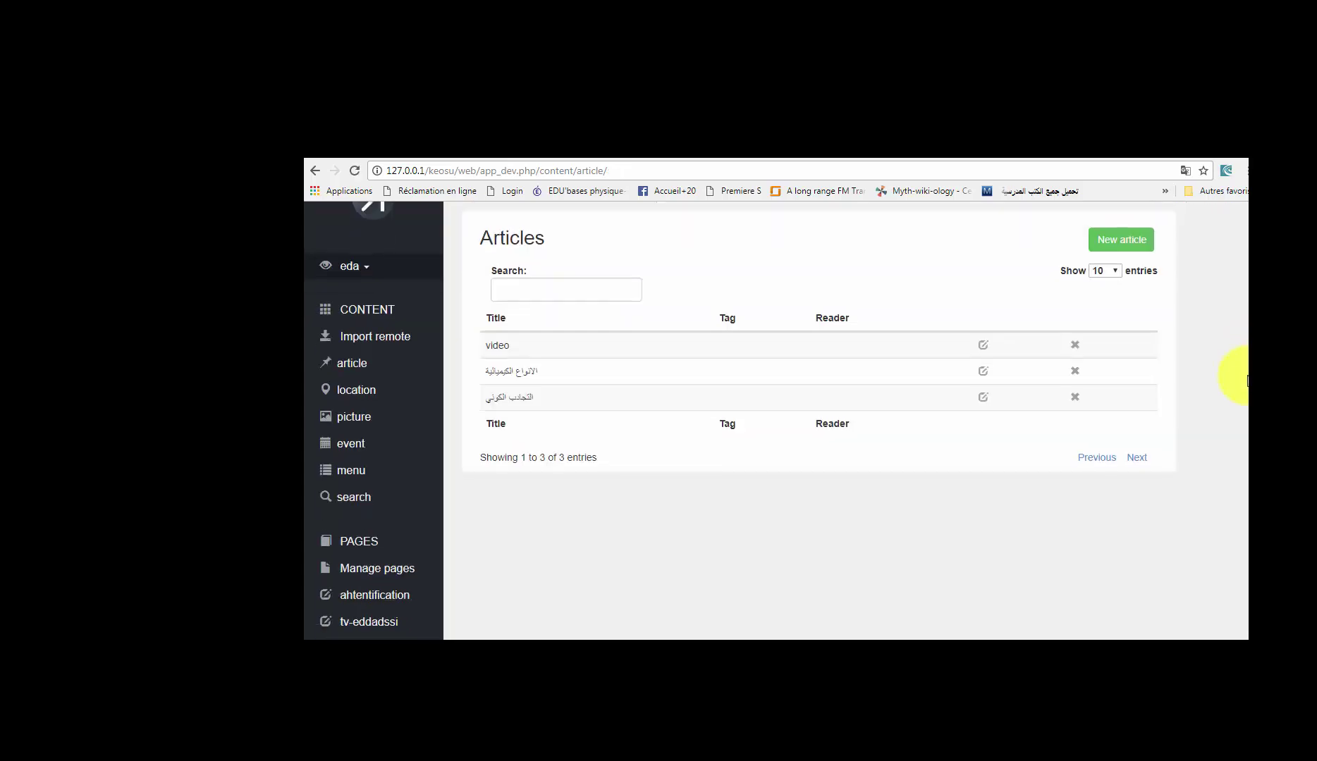
# - Open the tv-eddadssi page for editing and add a keosu-article gadget to the body4 zone
pyautogui.scroll(-1, 1241, 394)
pyautogui.scroll(-1, 1241, 405)
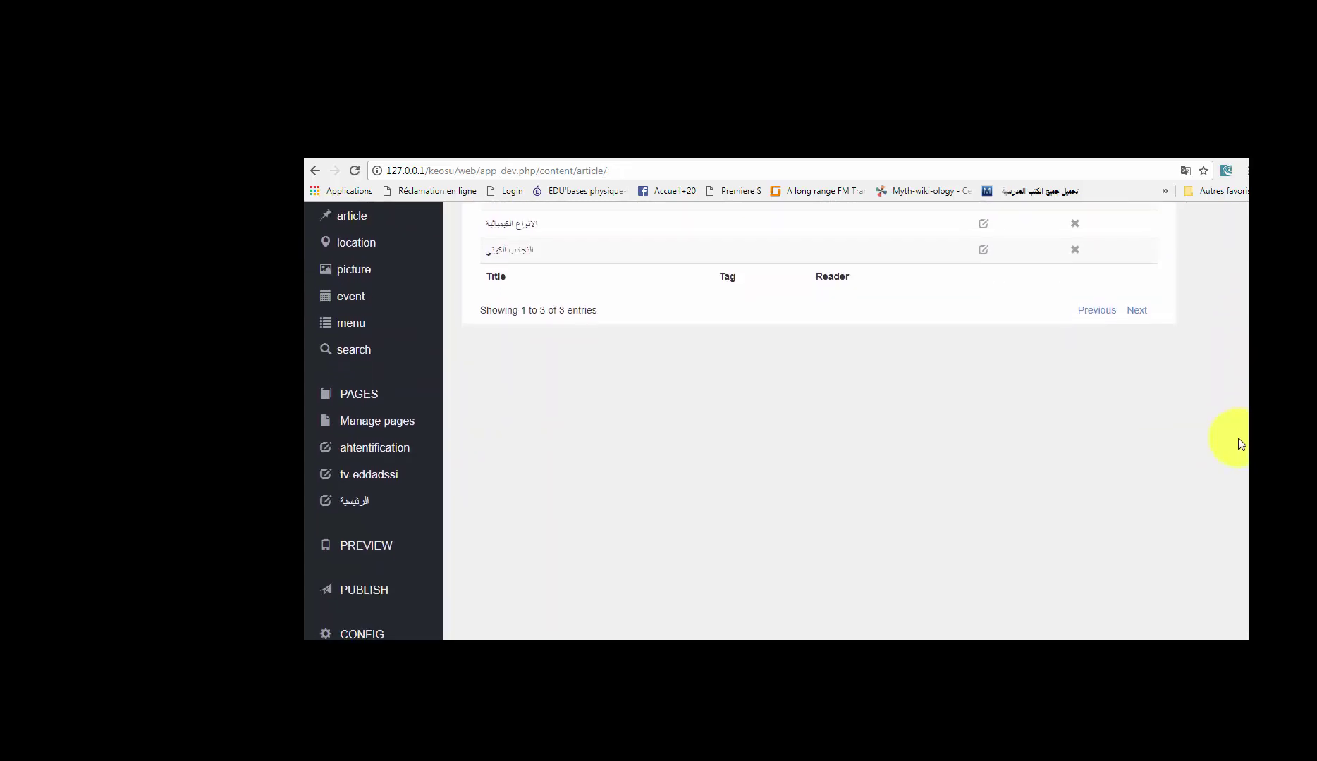
pyautogui.click(384, 476)
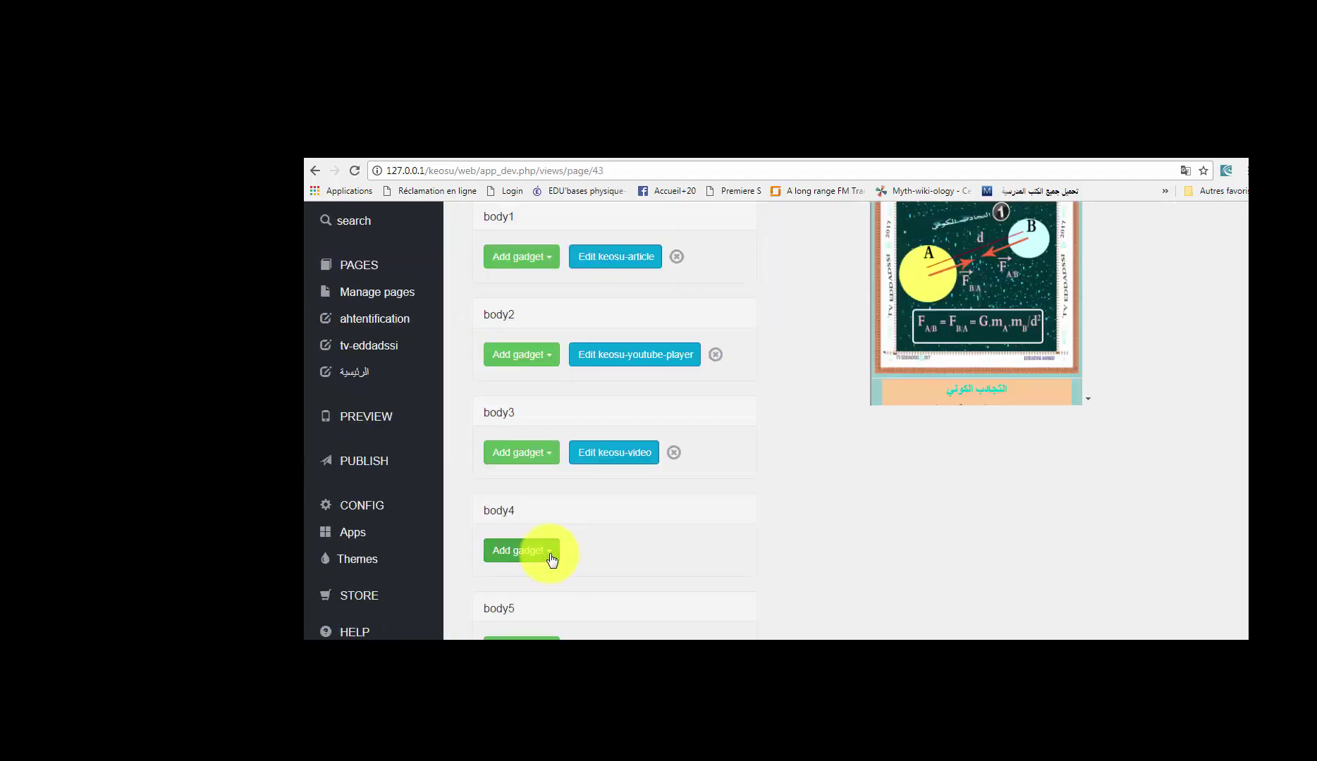
pyautogui.click(547, 557)
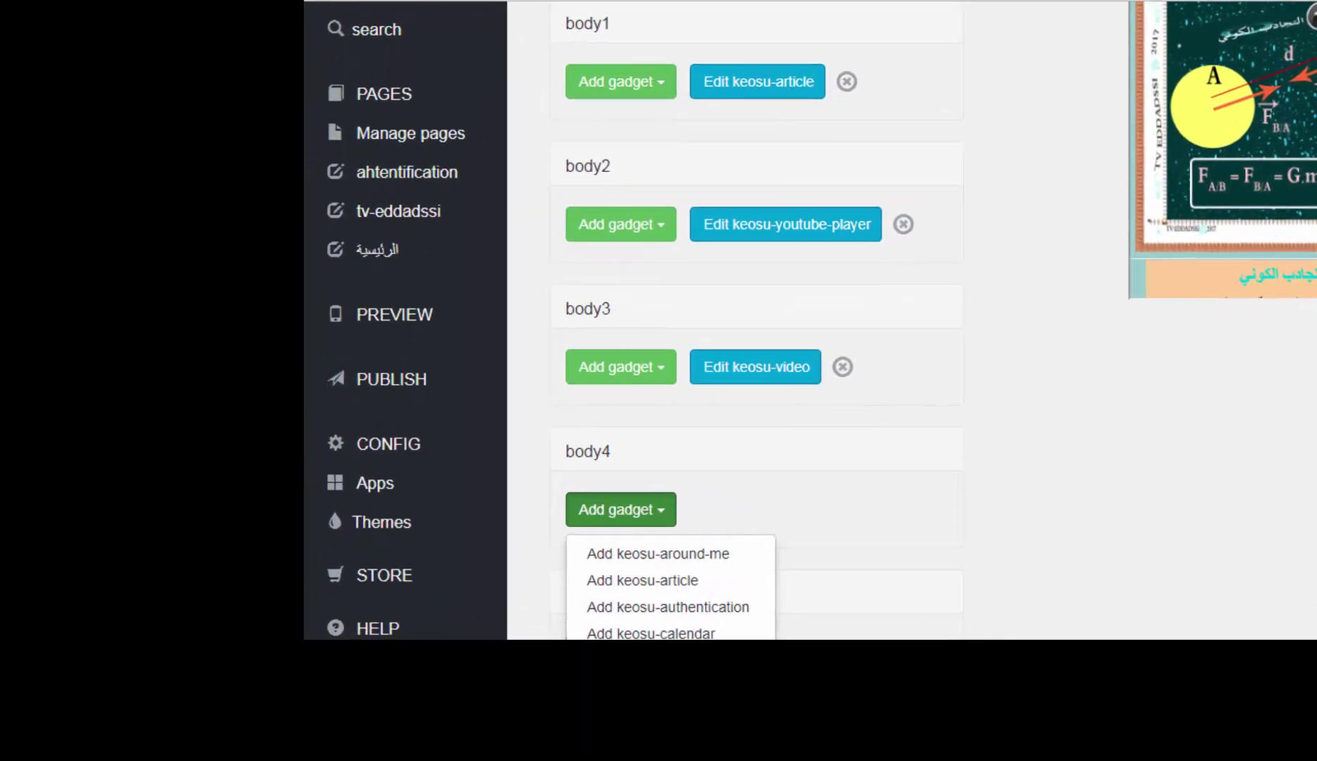
pyautogui.scroll(-3, 929, 462)
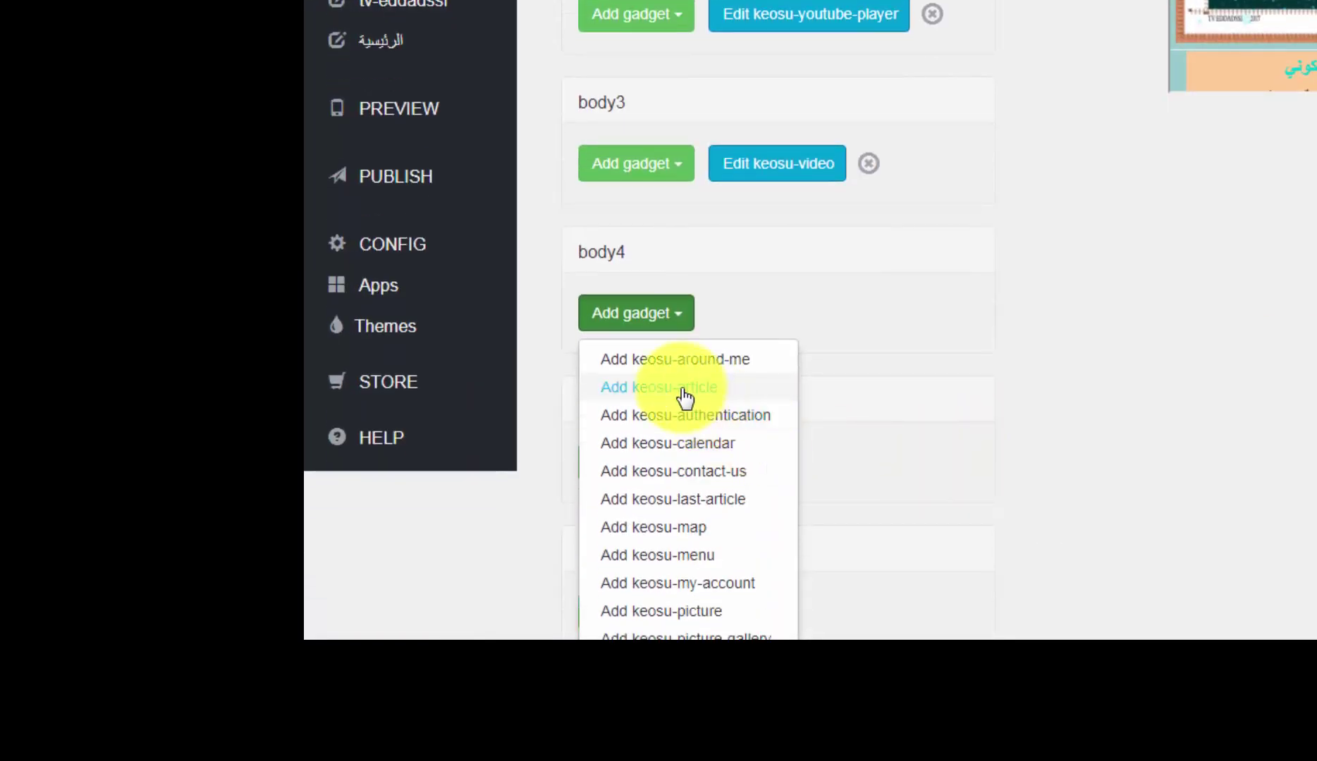
pyautogui.click(681, 388)
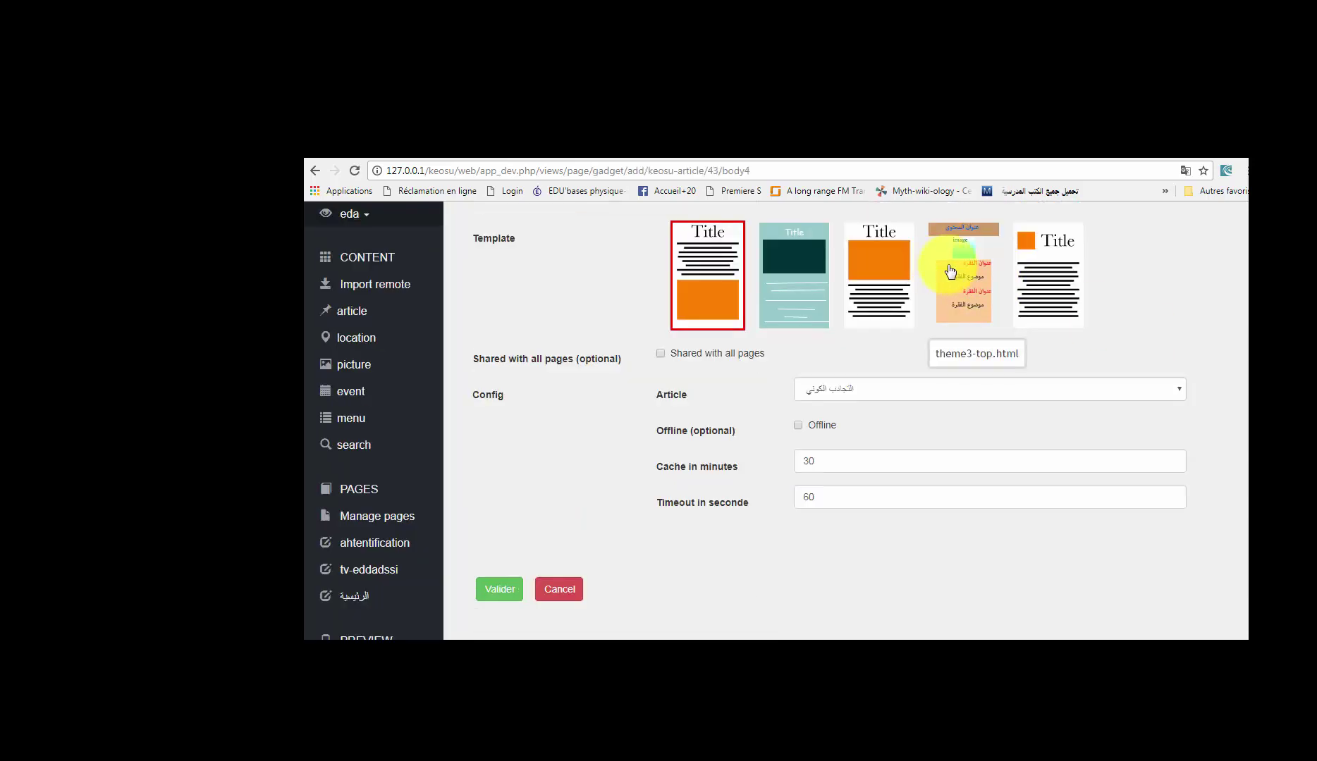
# - Configure the body4 article gadget with the theme3-top.html template and the video article, and save it
pyautogui.click(955, 273)
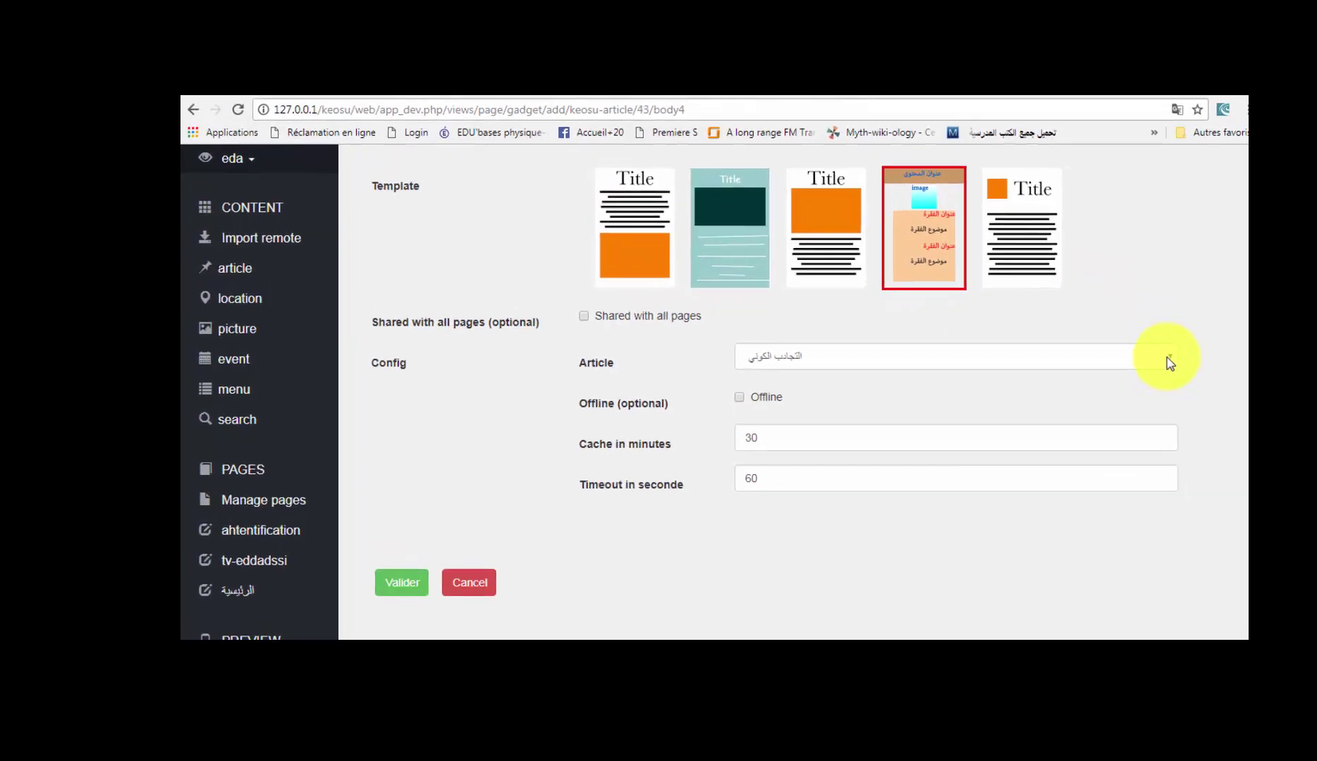
pyautogui.click(1176, 390)
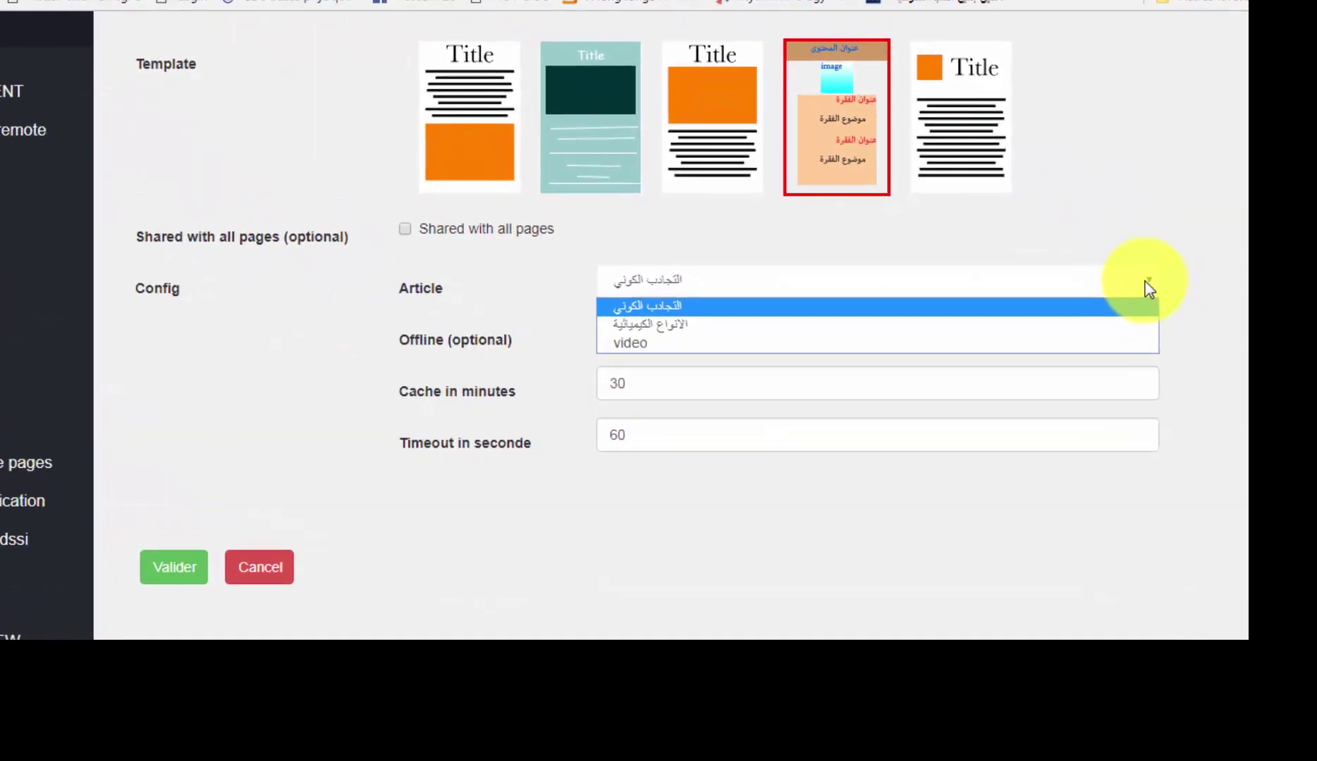
pyautogui.click(643, 343)
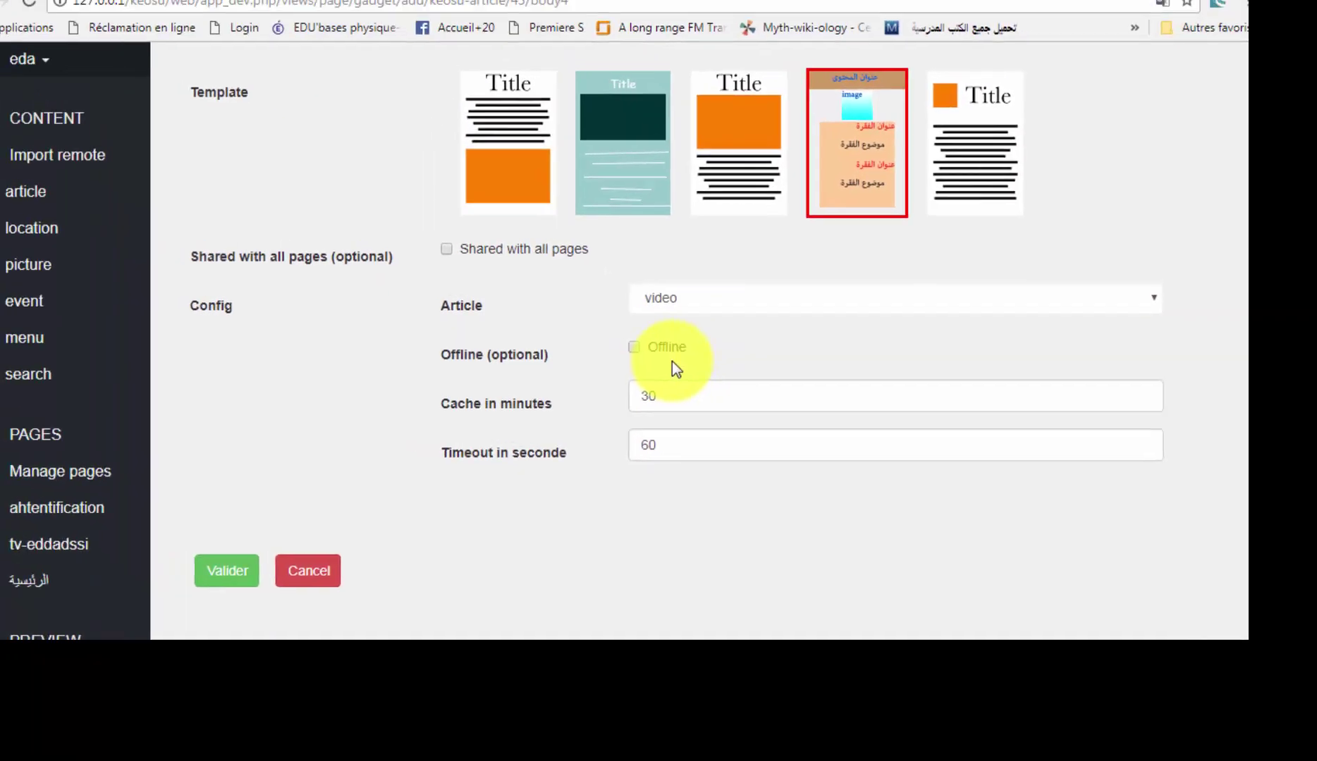
pyautogui.click(173, 568)
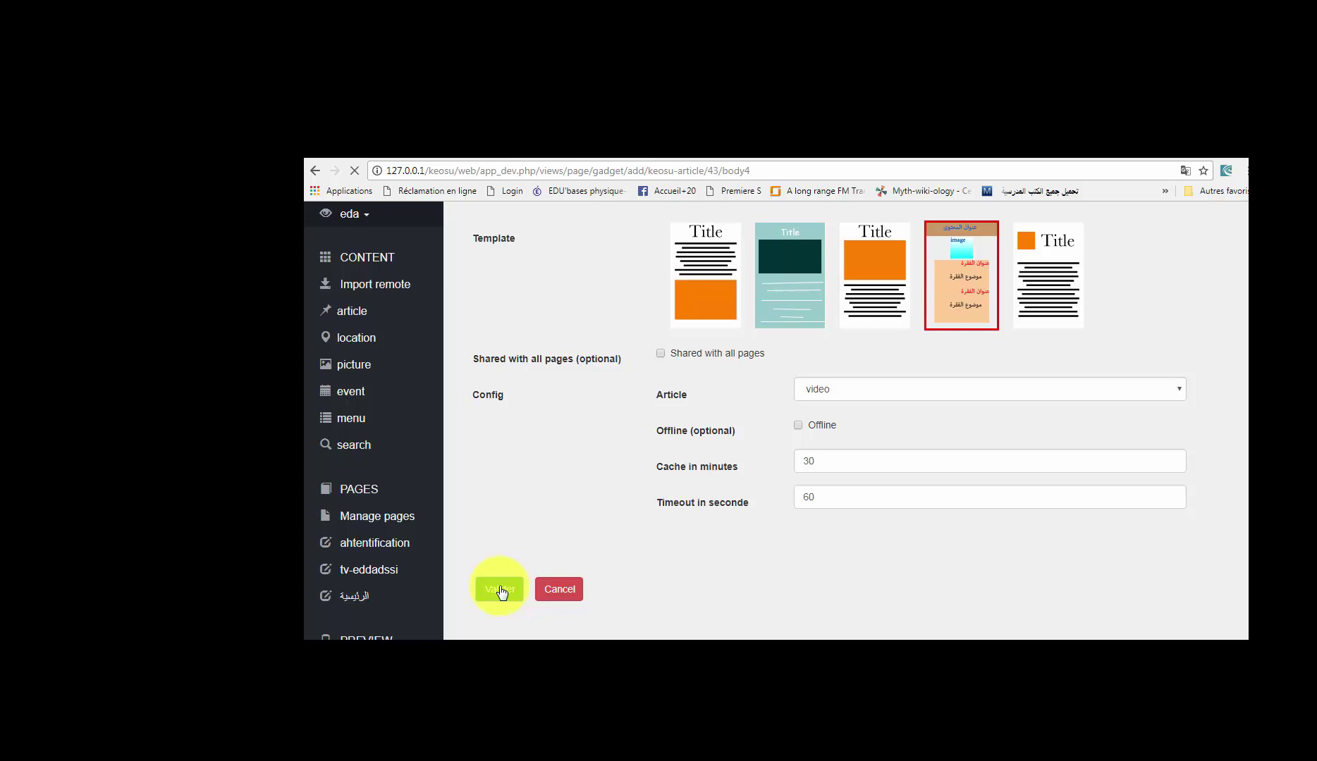
# - Search Google for dailymotion in a separate browser tab
pyautogui.click(596, 169)
pyautogui.press('BackSpace')
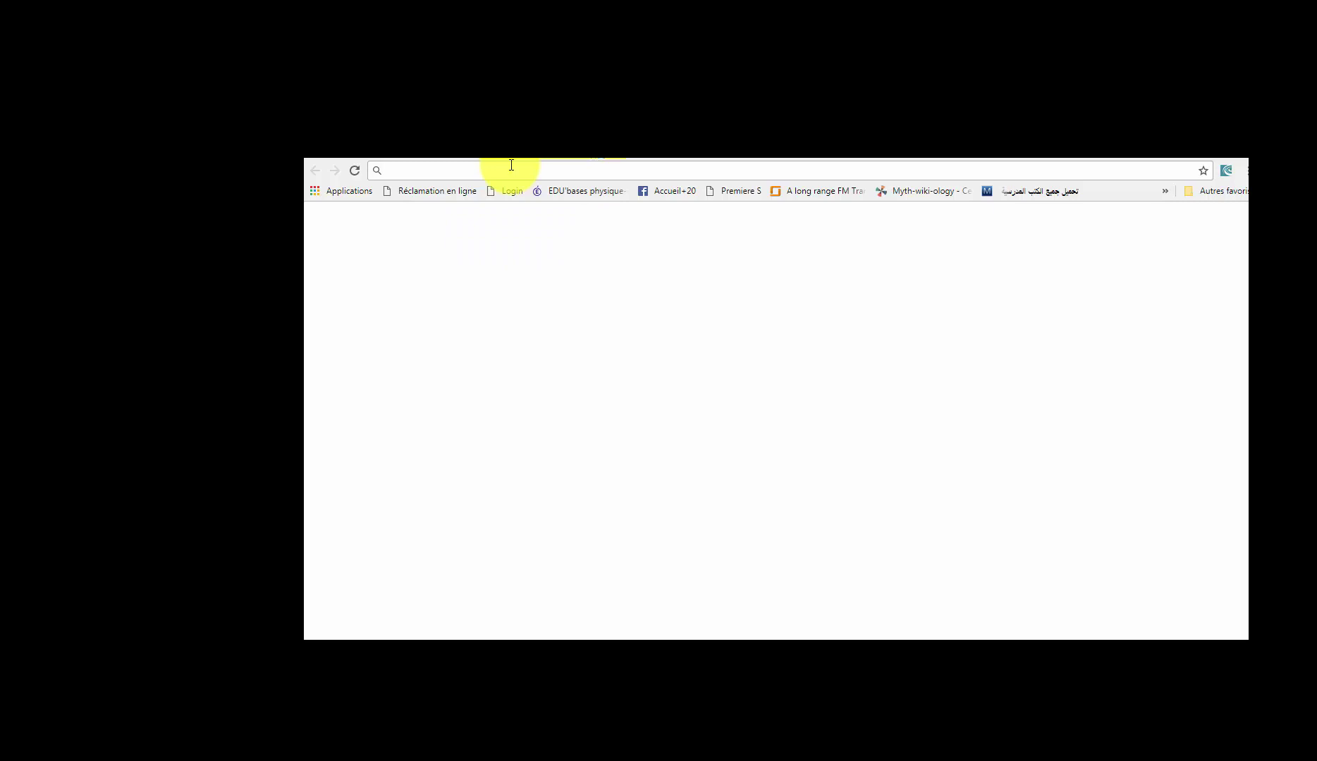
pyautogui.write('da')
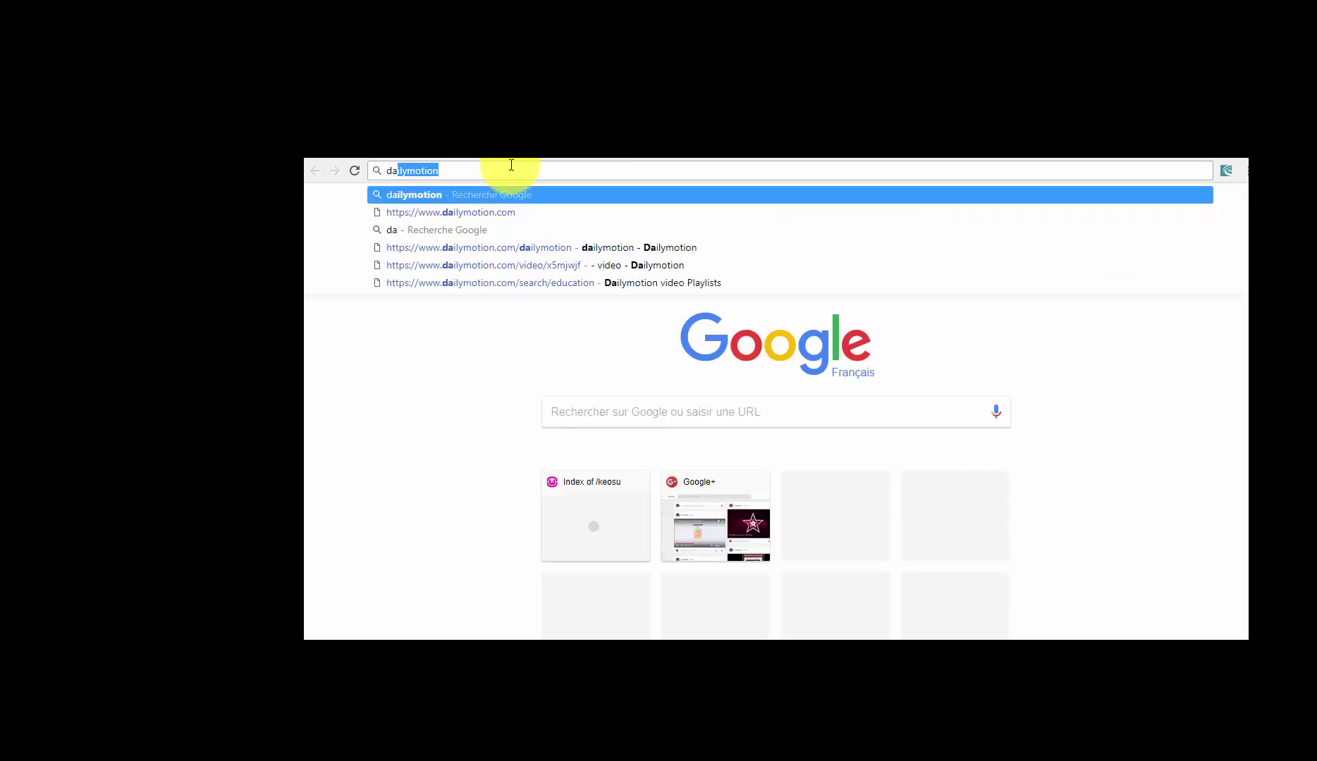
pyautogui.write('ily')
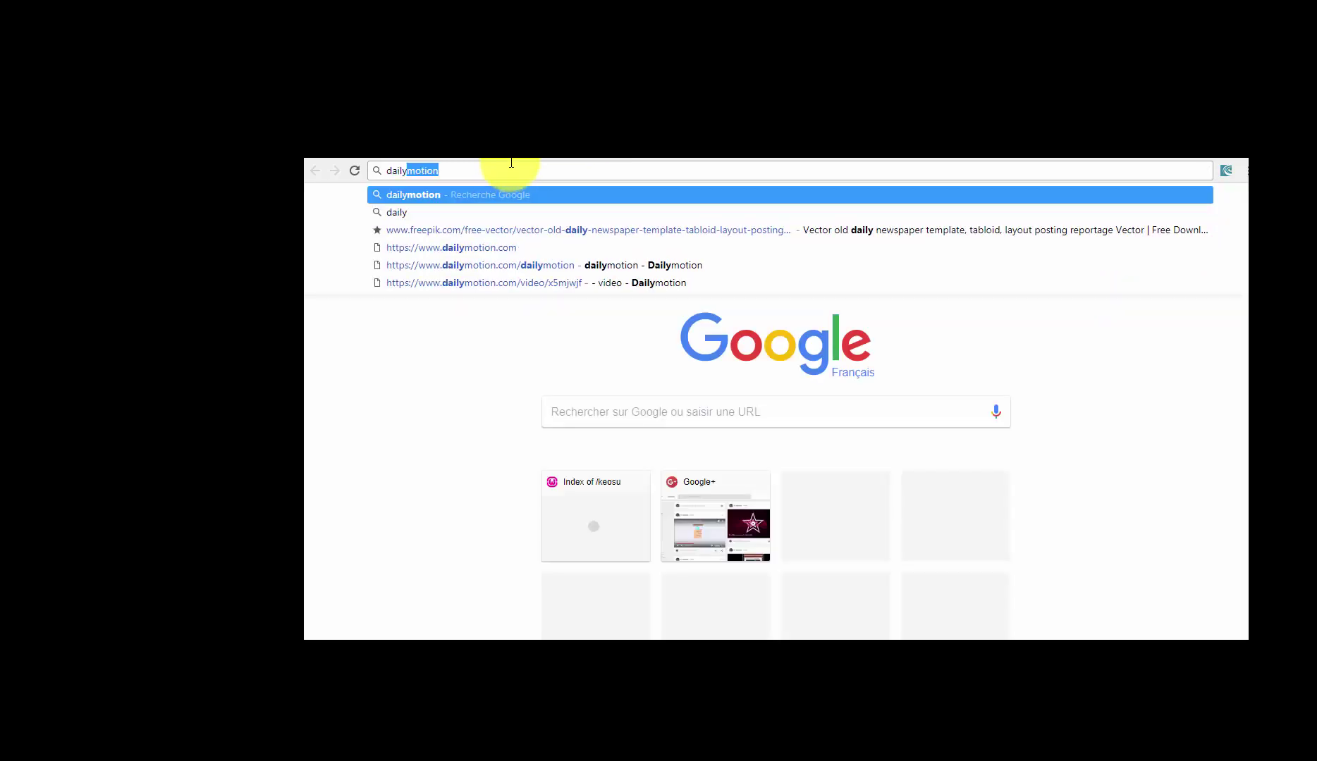
pyautogui.click(462, 194)
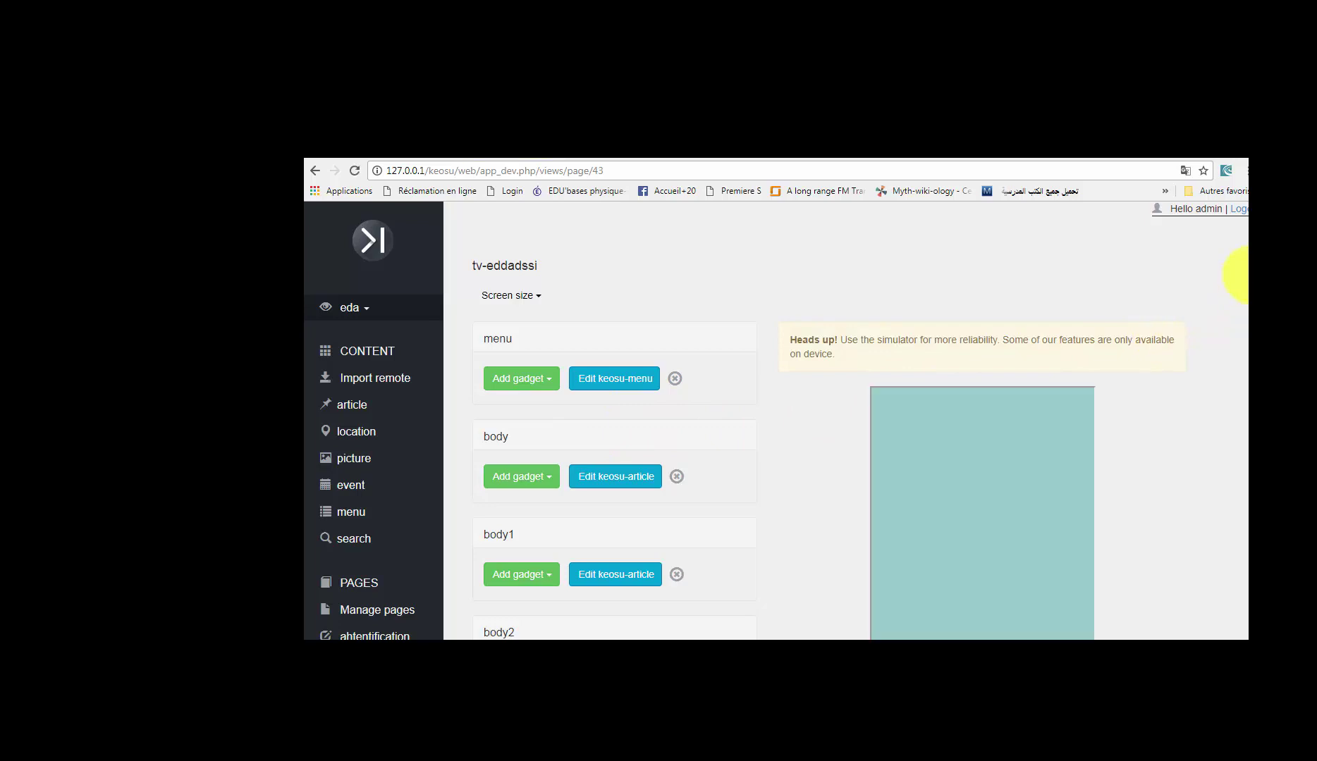
# - Return to the tv-eddadssi page in Keosu and check the app preview down to its last gadgets
pyautogui.scroll(-1, 1242, 320)
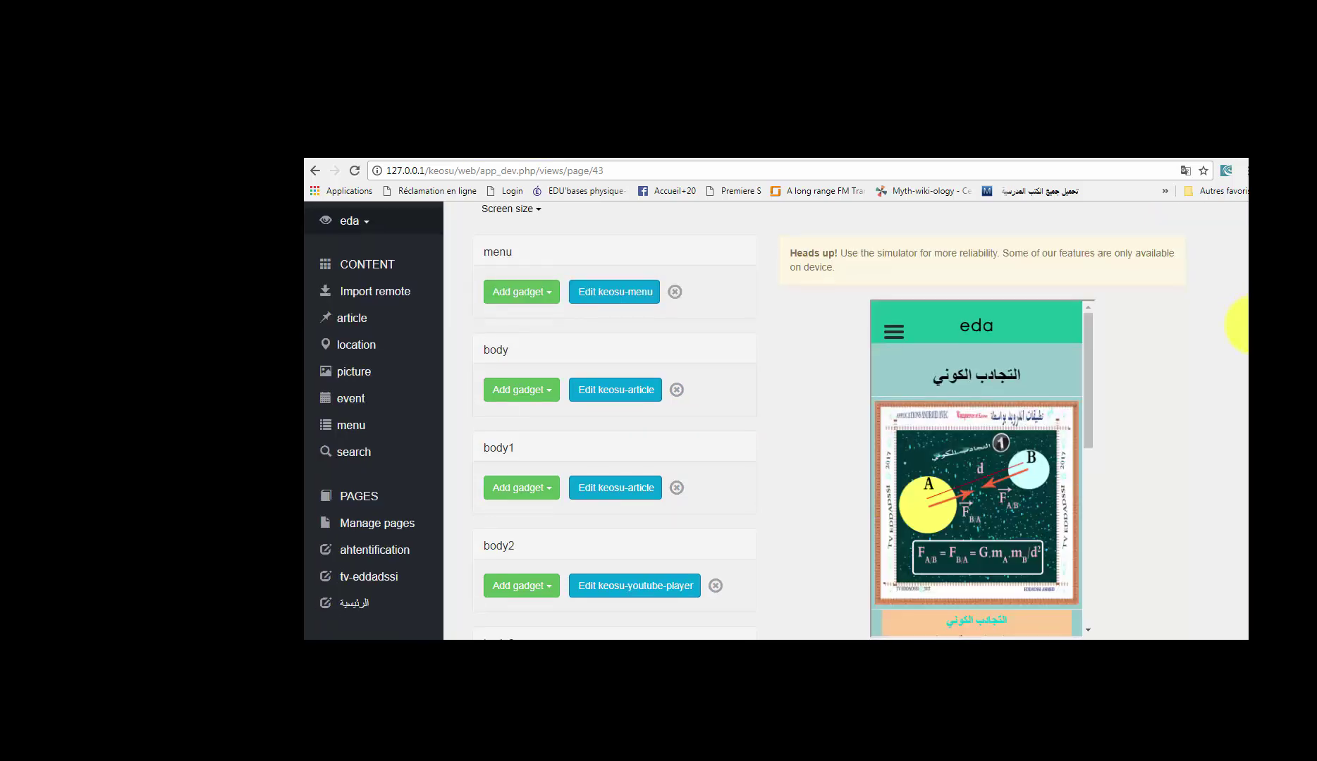
pyautogui.scroll(-1, 1191, 328)
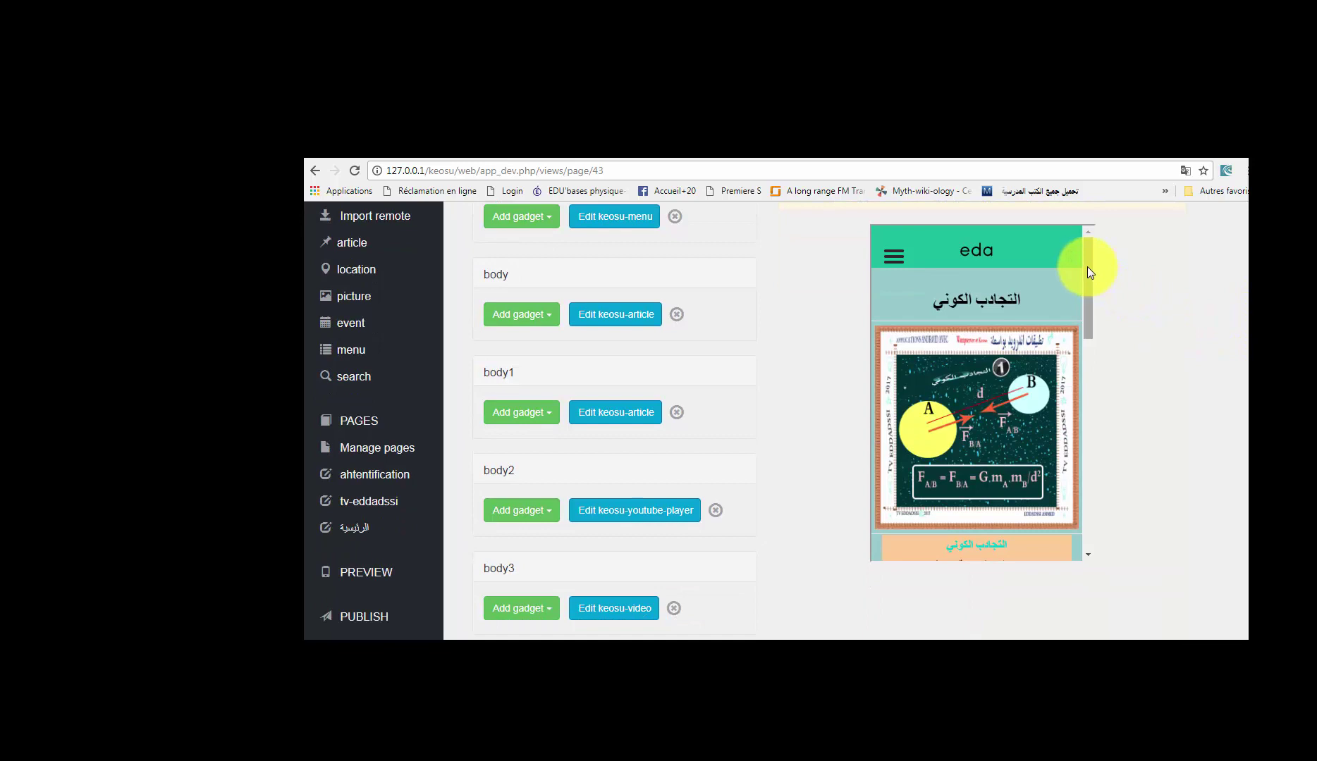
pyautogui.moveTo(1088, 266); pyautogui.dragTo(1084, 518)
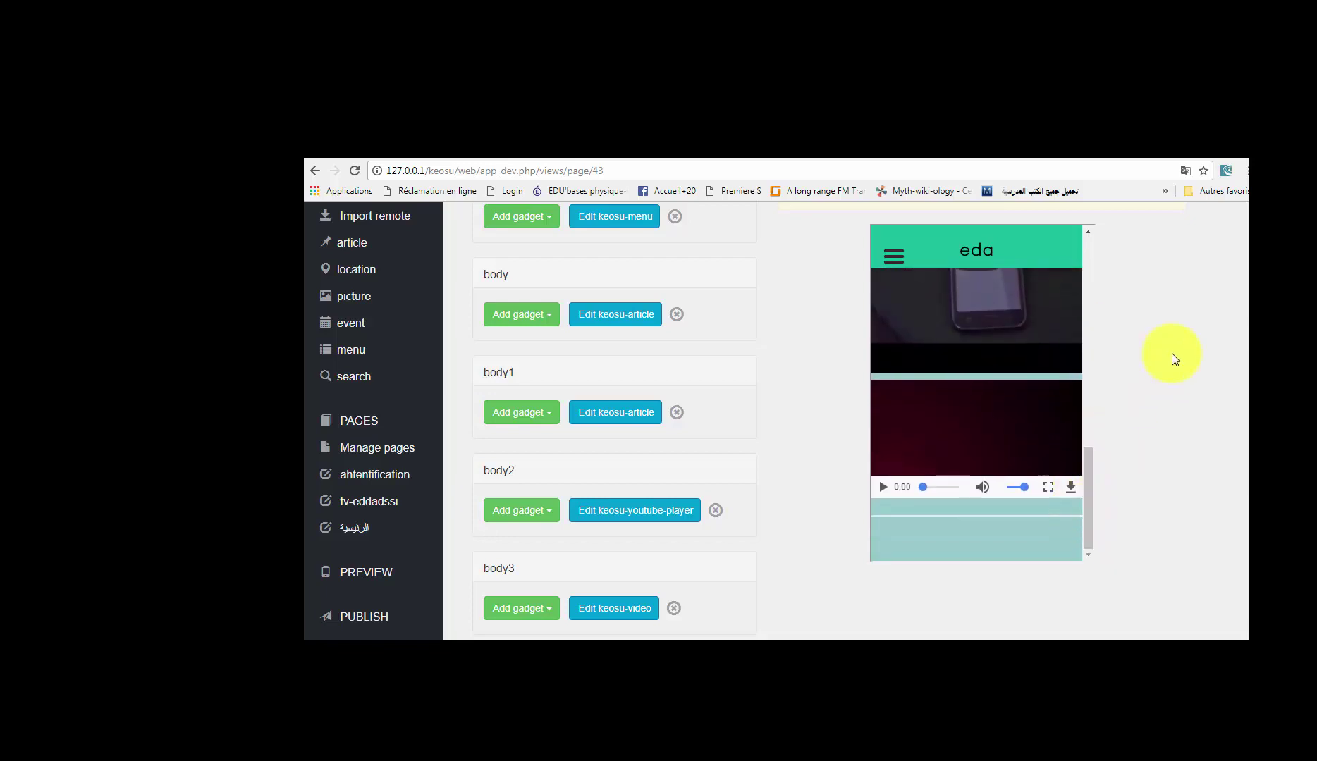
# - Play the embedded YouTube video in the app preview's video article
pyautogui.scroll(-2, 1237, 332)
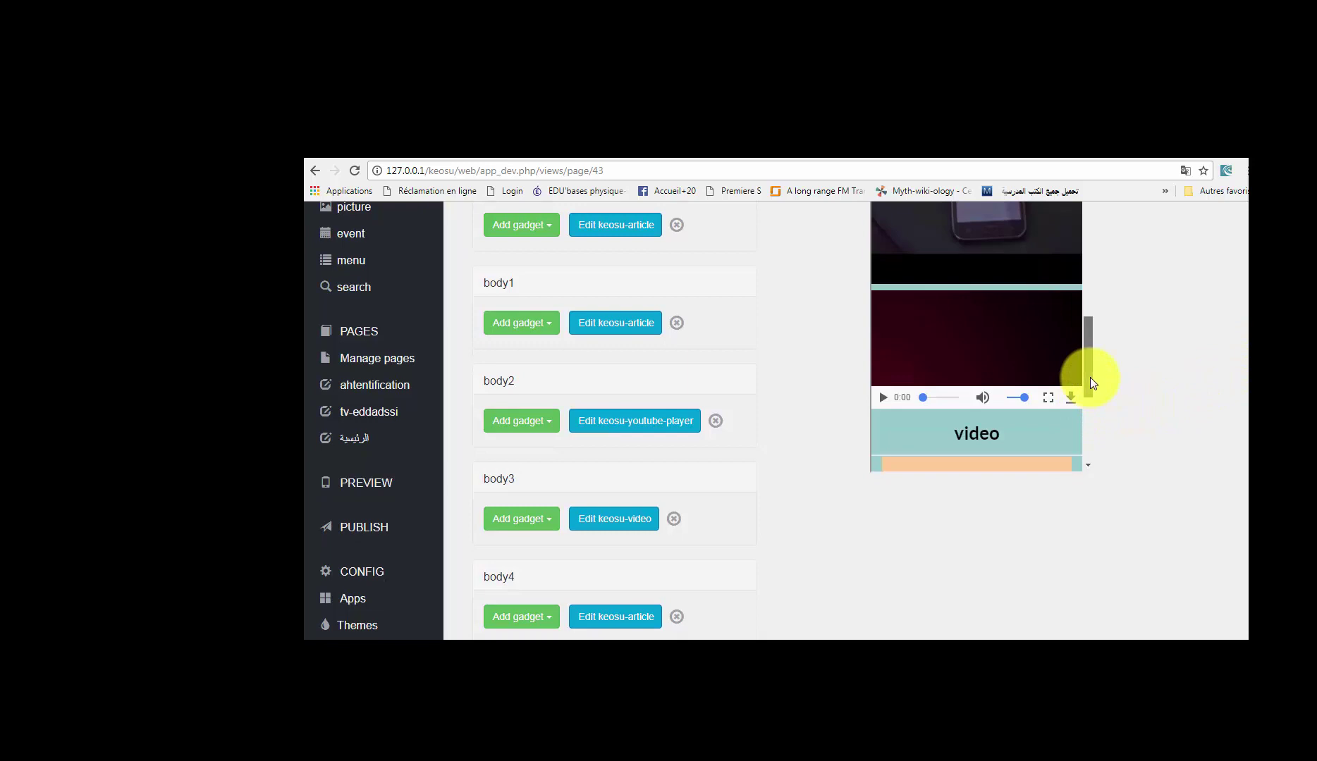
pyautogui.moveTo(1090, 378); pyautogui.dragTo(1084, 421)
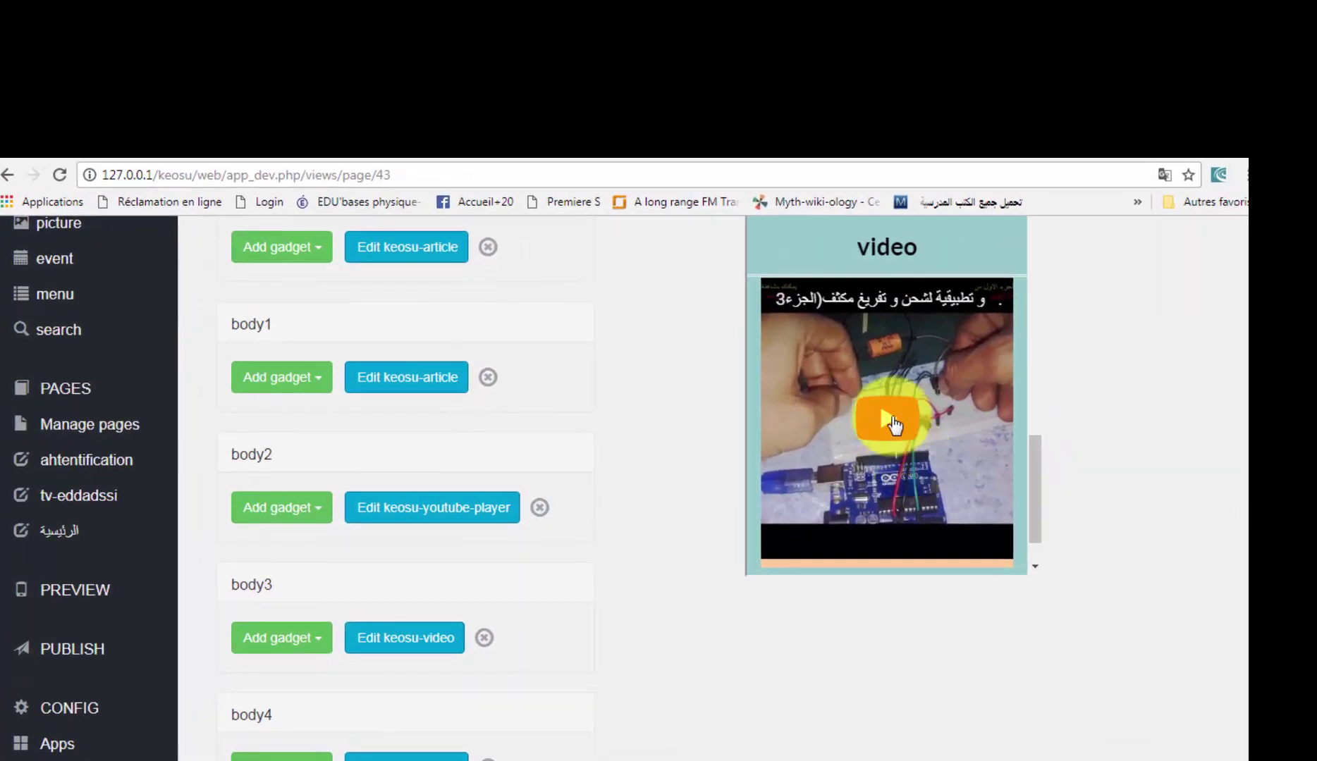
pyautogui.click(894, 423)
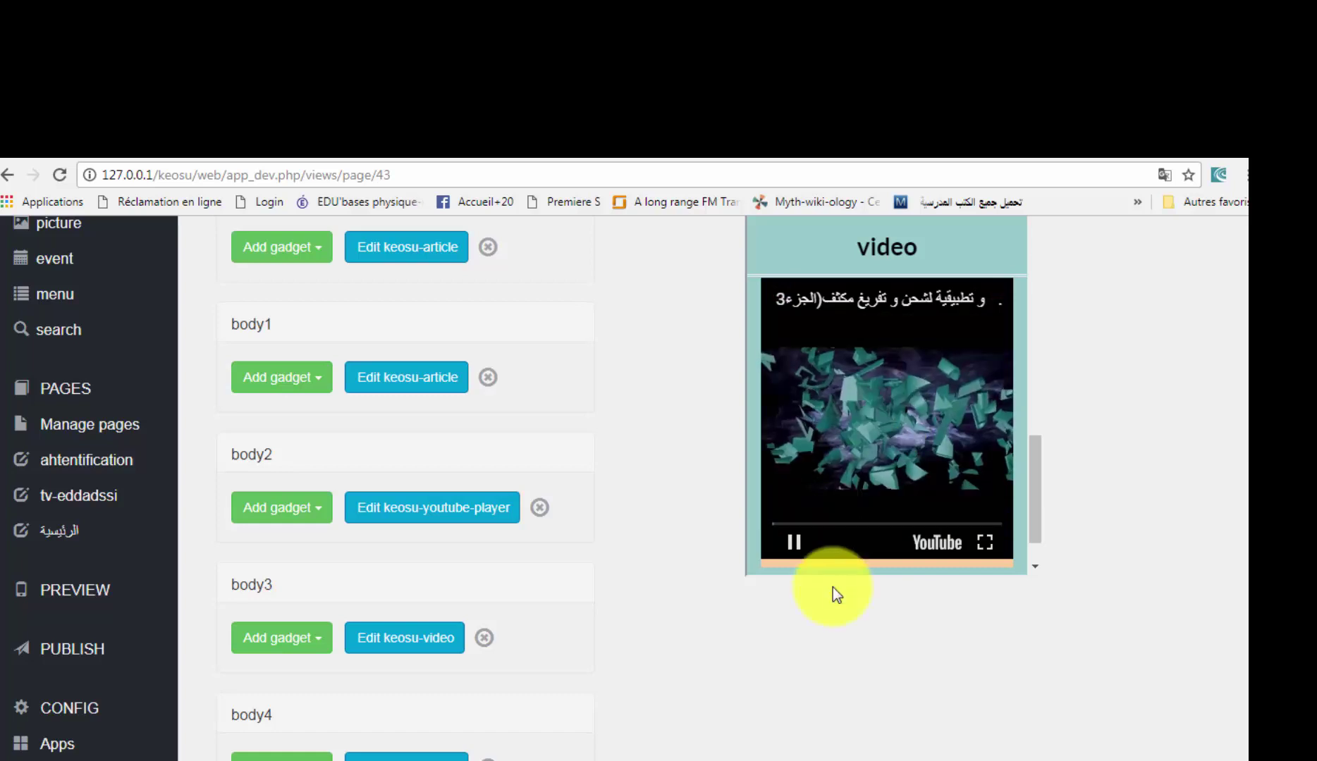
pyautogui.click(846, 525)
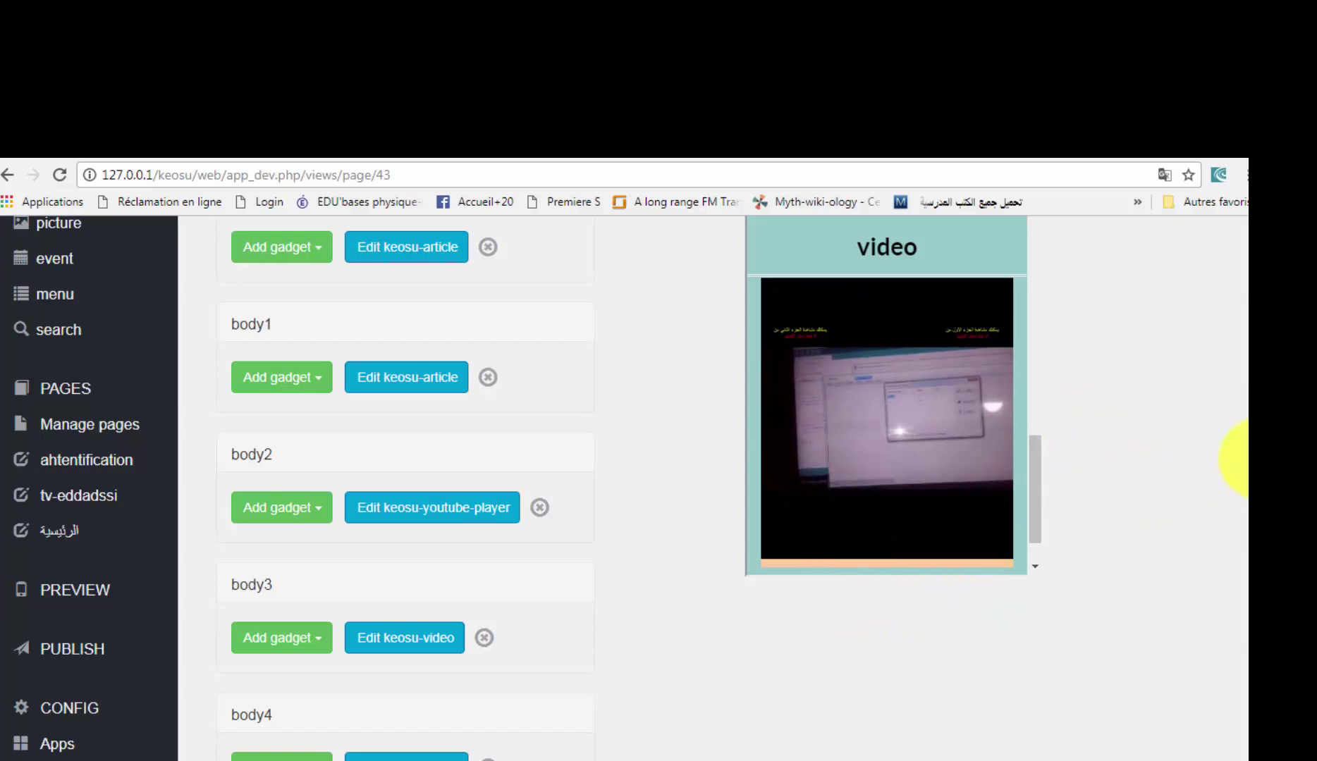
# - Switch to the Google results and open the "Dailymotion - Dailymotion" page
pyautogui.scroll(-3, 1230, 493)
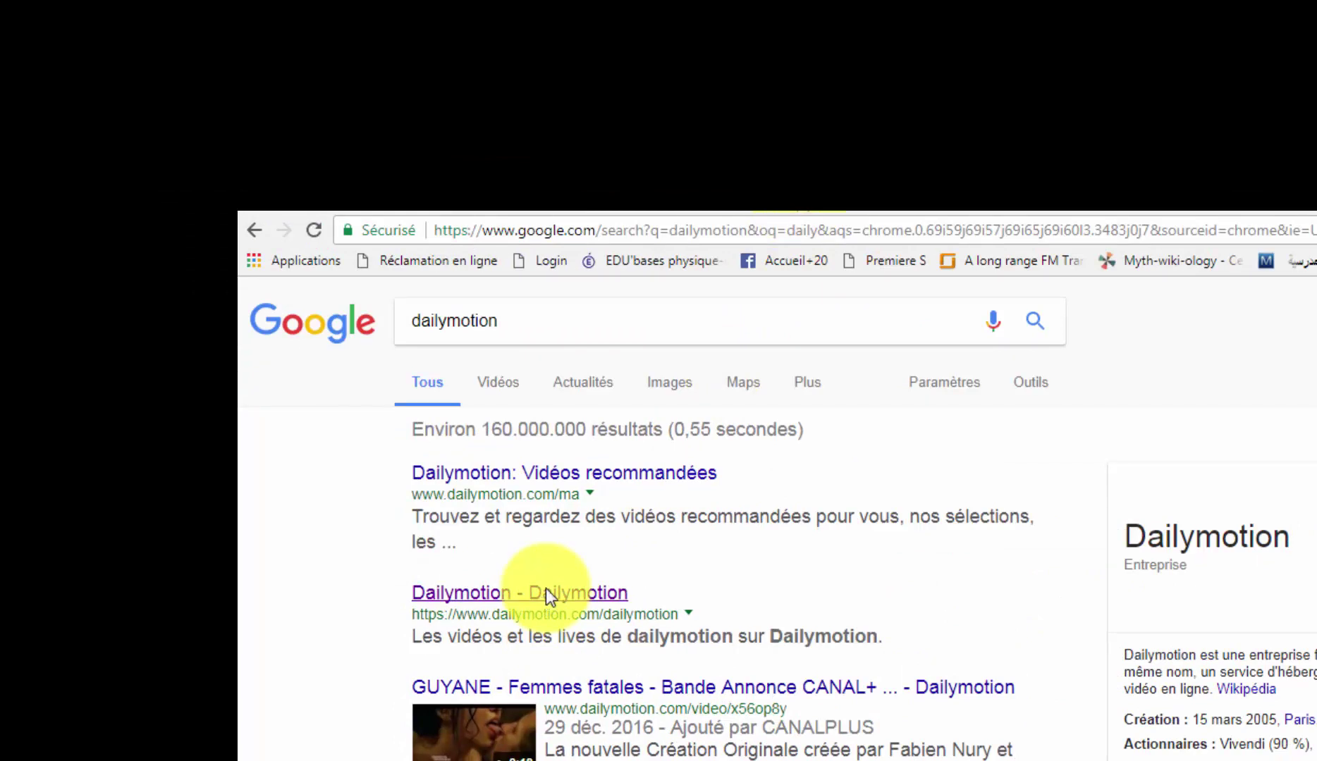
pyautogui.click(546, 592)
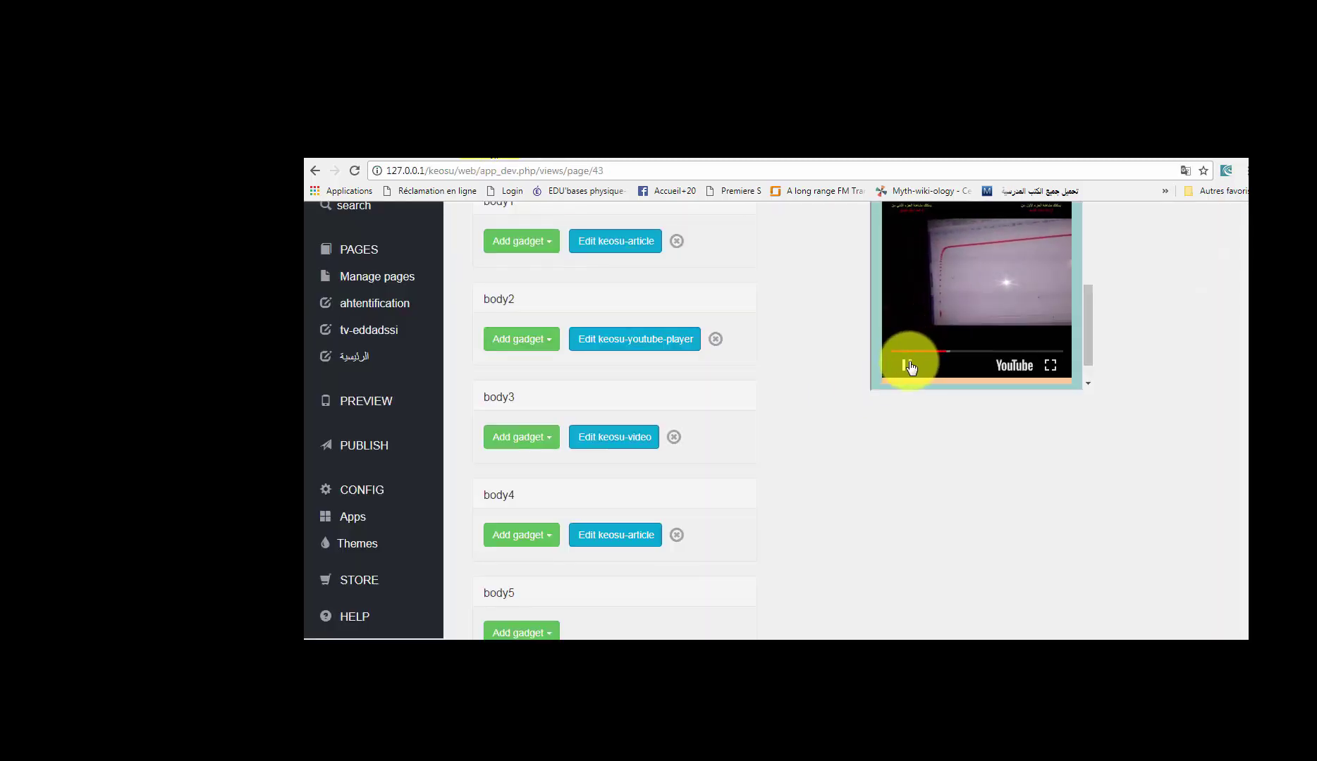
# - Return to the tv-eddadssi page in Keosu and pause the YouTube video in the app preview
pyautogui.click(907, 365)
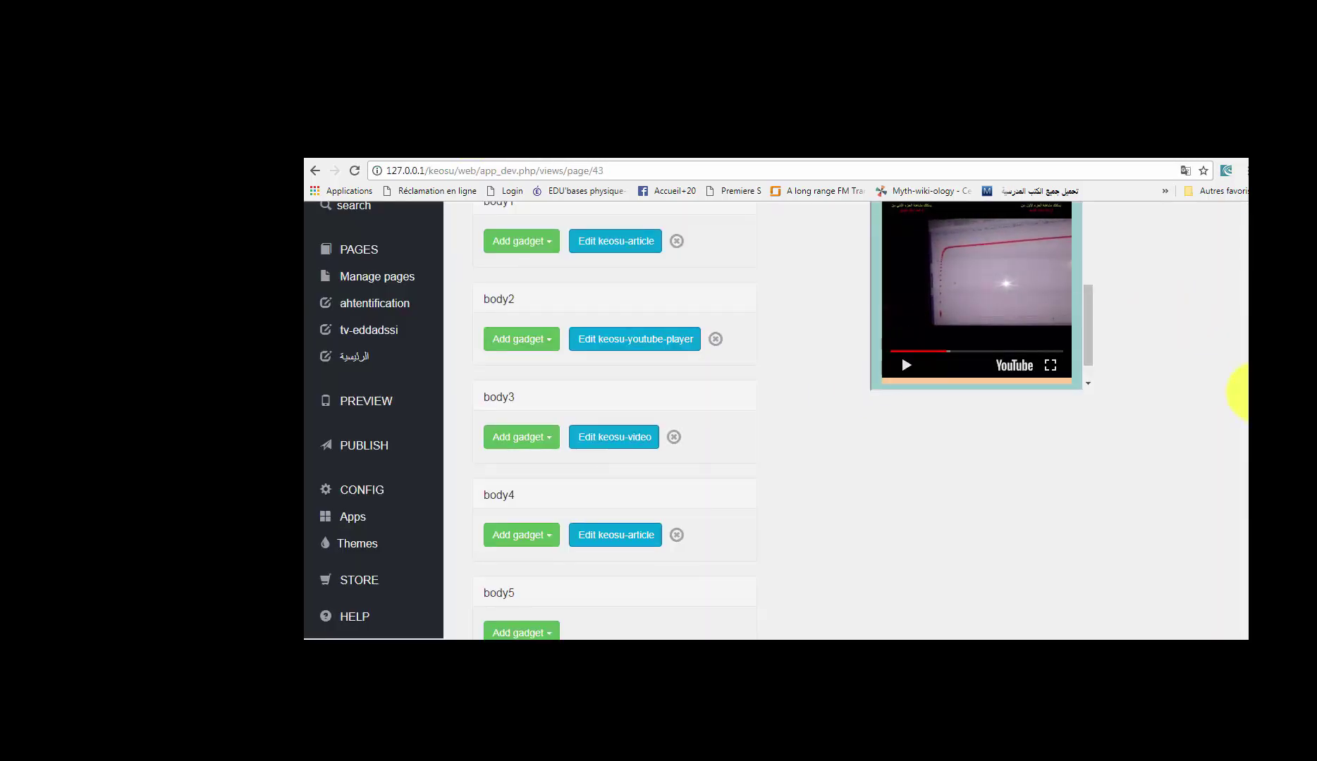
pyautogui.scroll(-2, 1244, 392)
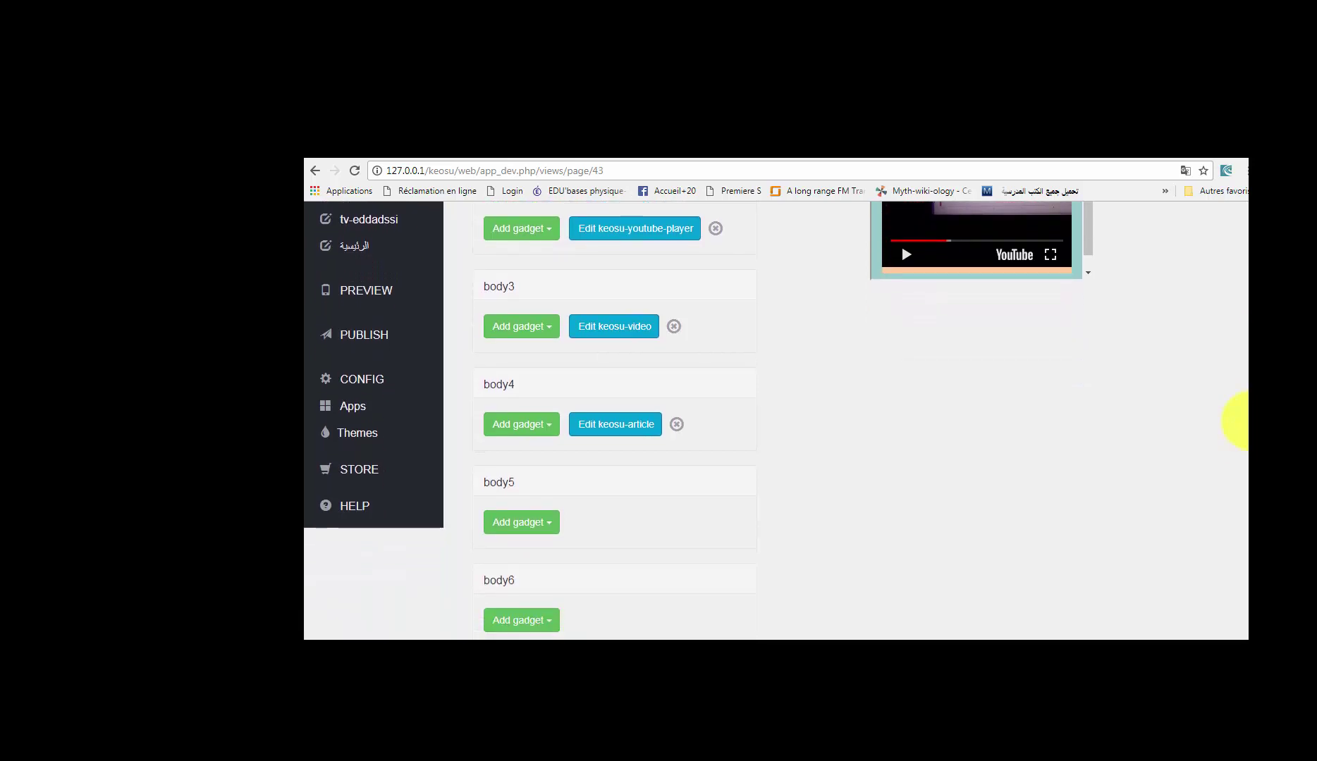
pyautogui.scroll(2, 1237, 408)
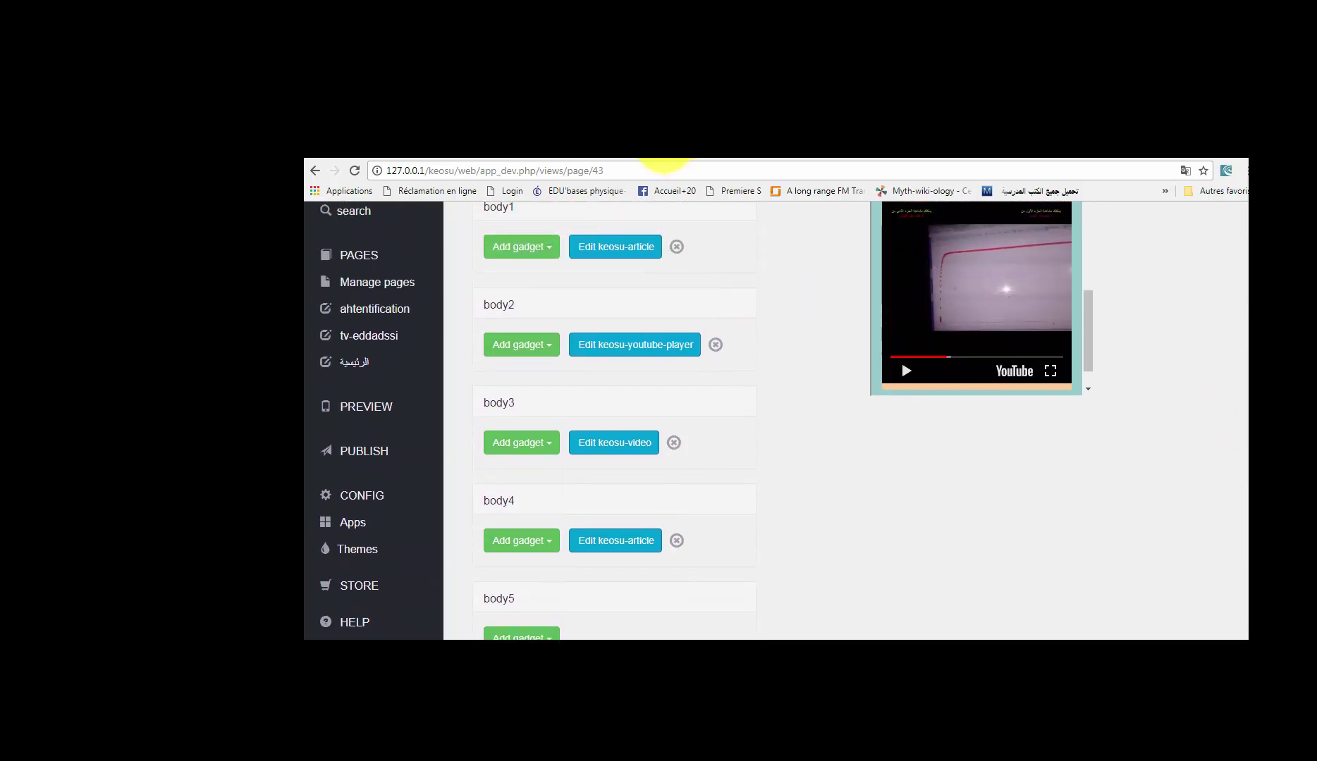
# - Switch back to Dailymotion and search its videos for education
pyautogui.click(662, 152)
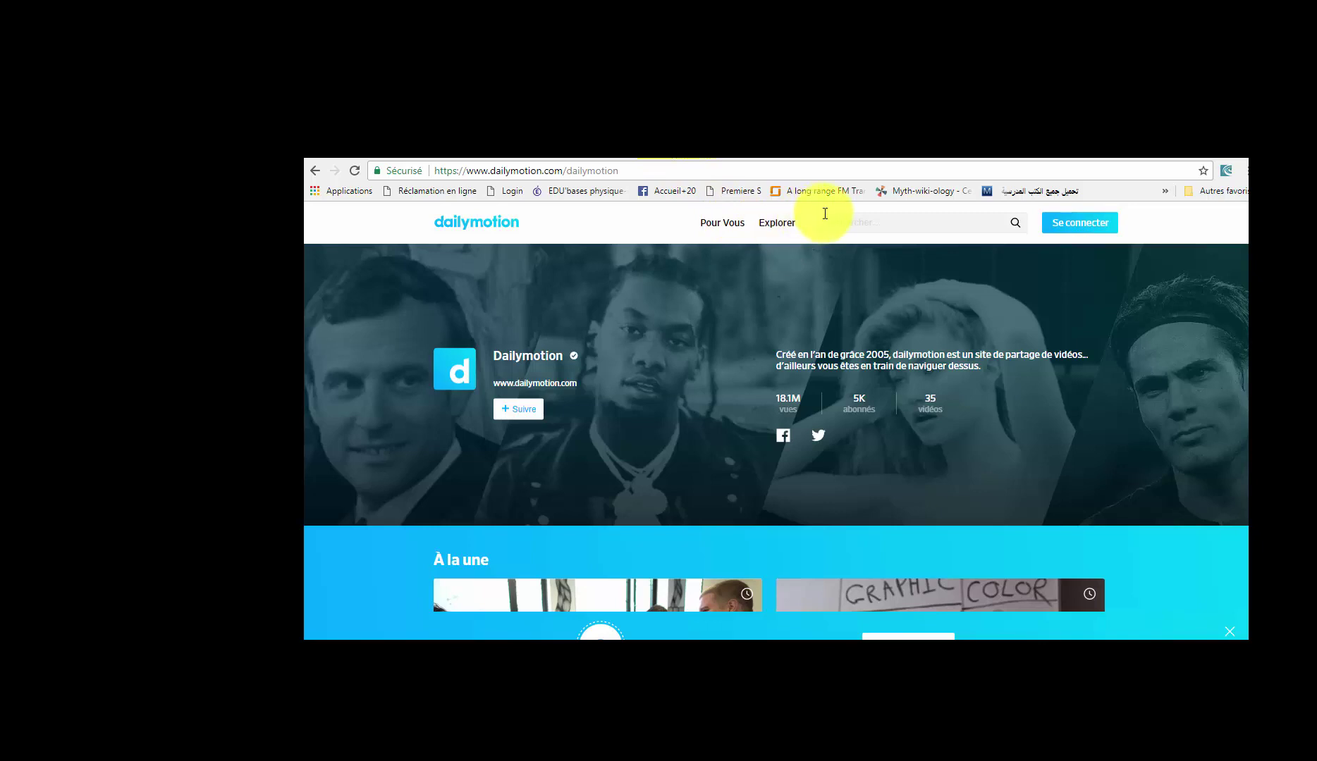
pyautogui.click(829, 220)
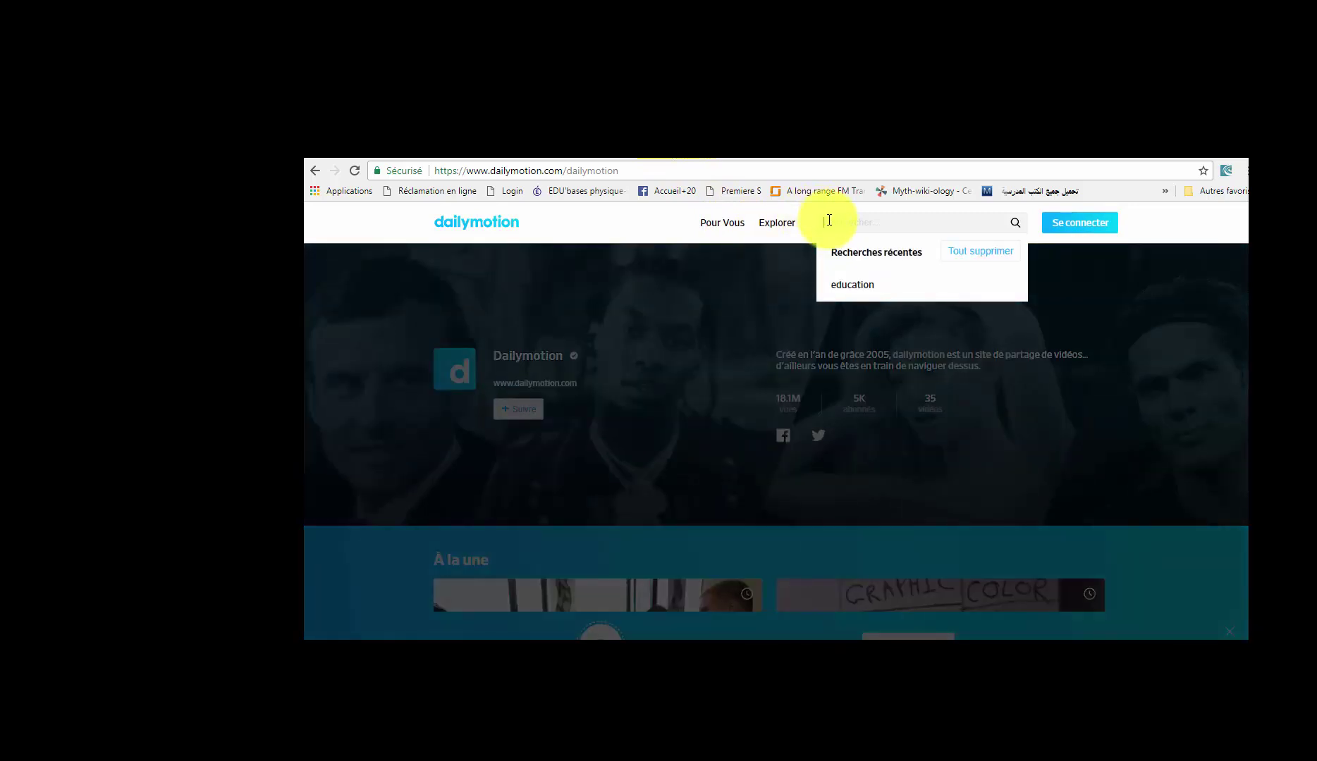
pyautogui.click(853, 286)
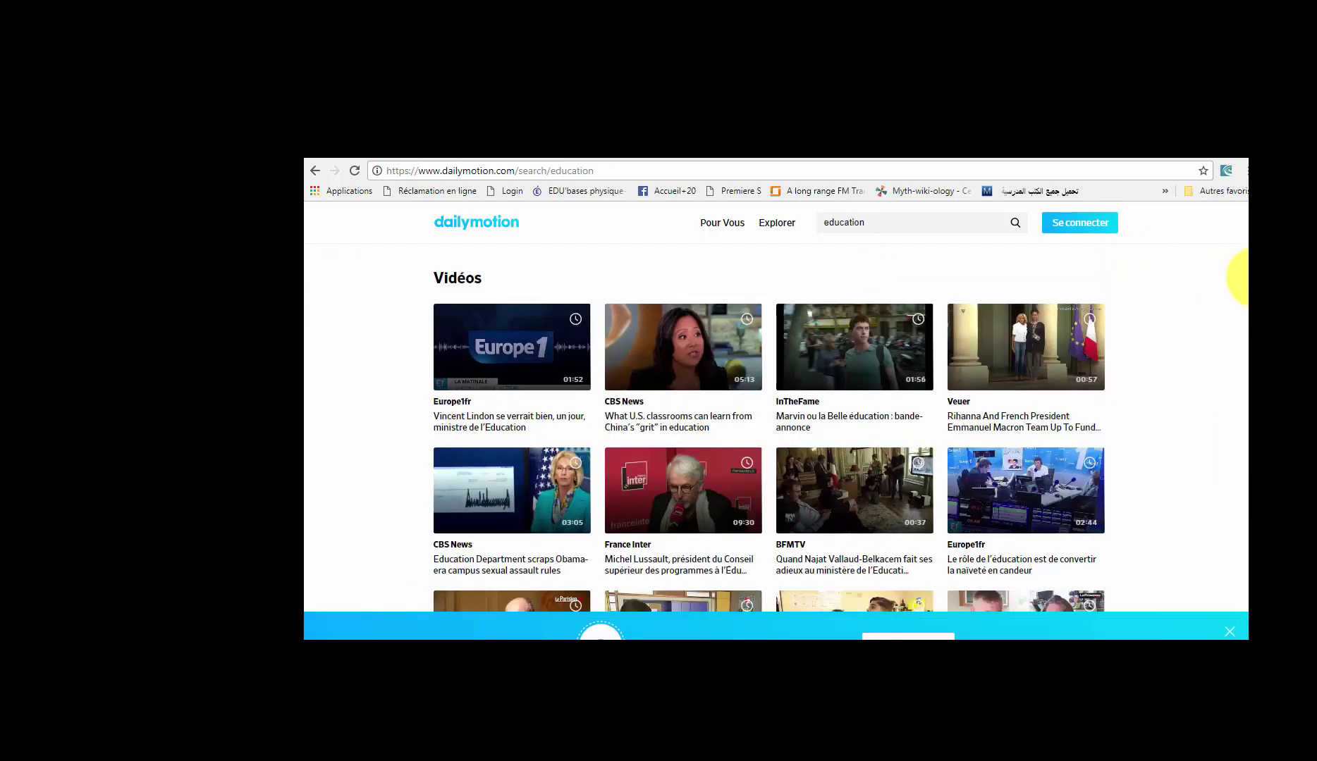
# - Open the franceinfo video "Éducation : l'exemple d'une école bienveillante à Trappes" from the search results
pyautogui.scroll(-1, 1242, 277)
pyautogui.scroll(-2, 1240, 275)
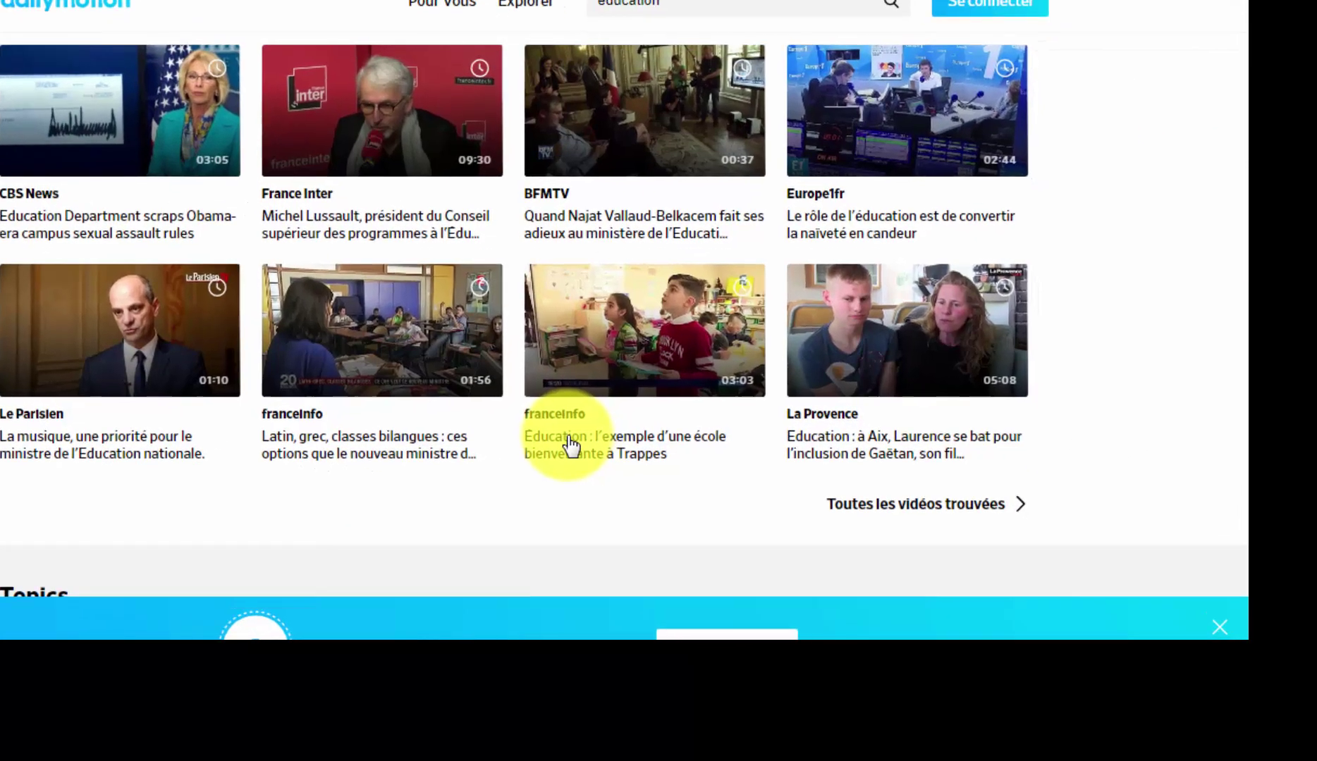
pyautogui.click(717, 494)
# - Copy the Dailymotion video's iframe embed code from its sharing options
pyautogui.scroll(-1, 1243, 285)
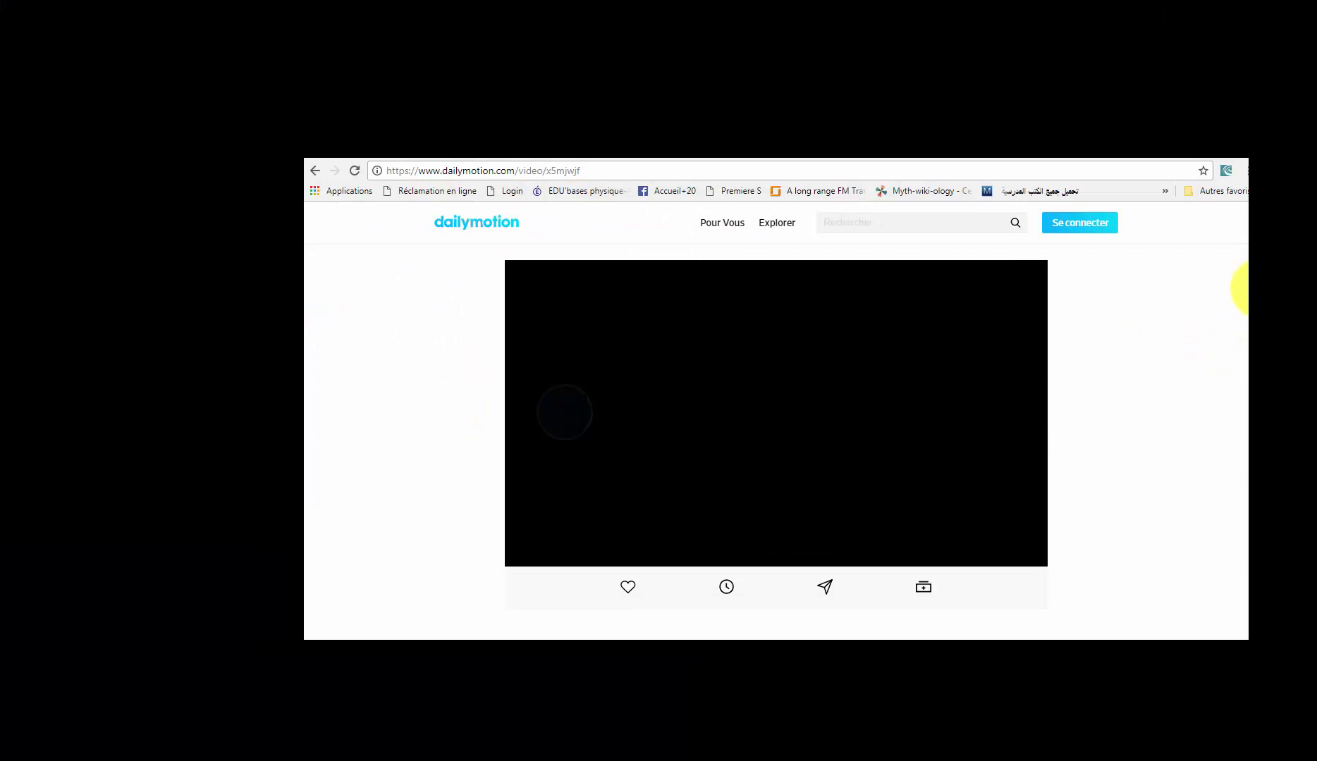
pyautogui.scroll(-1, 1241, 297)
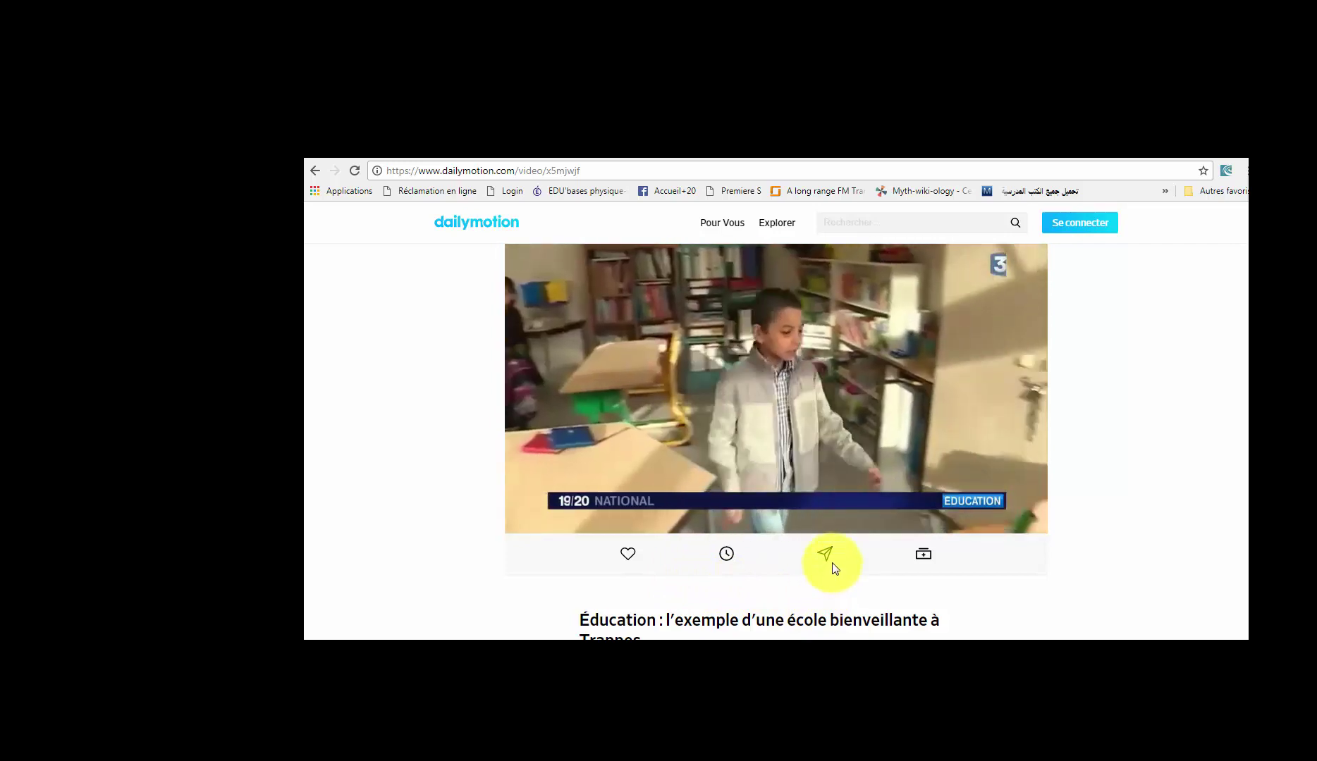
pyautogui.click(826, 558)
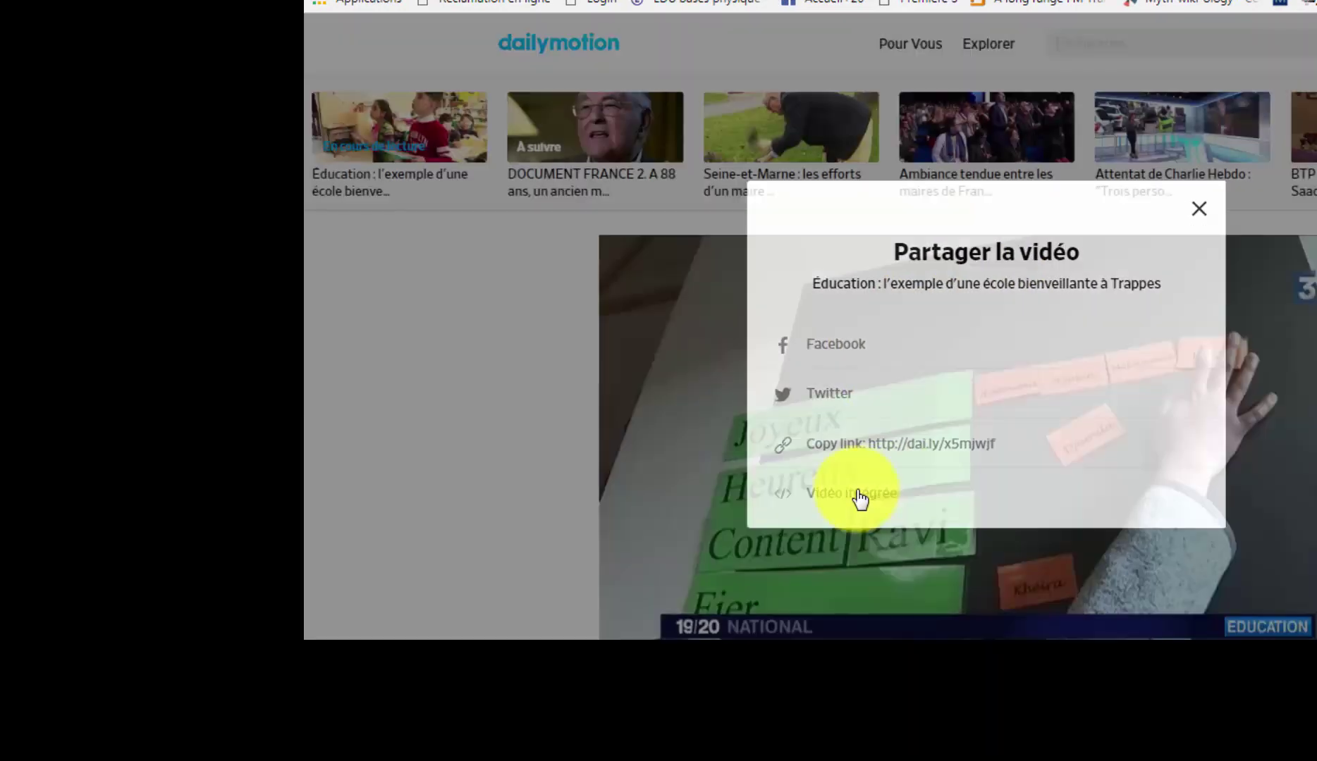
pyautogui.click(860, 497)
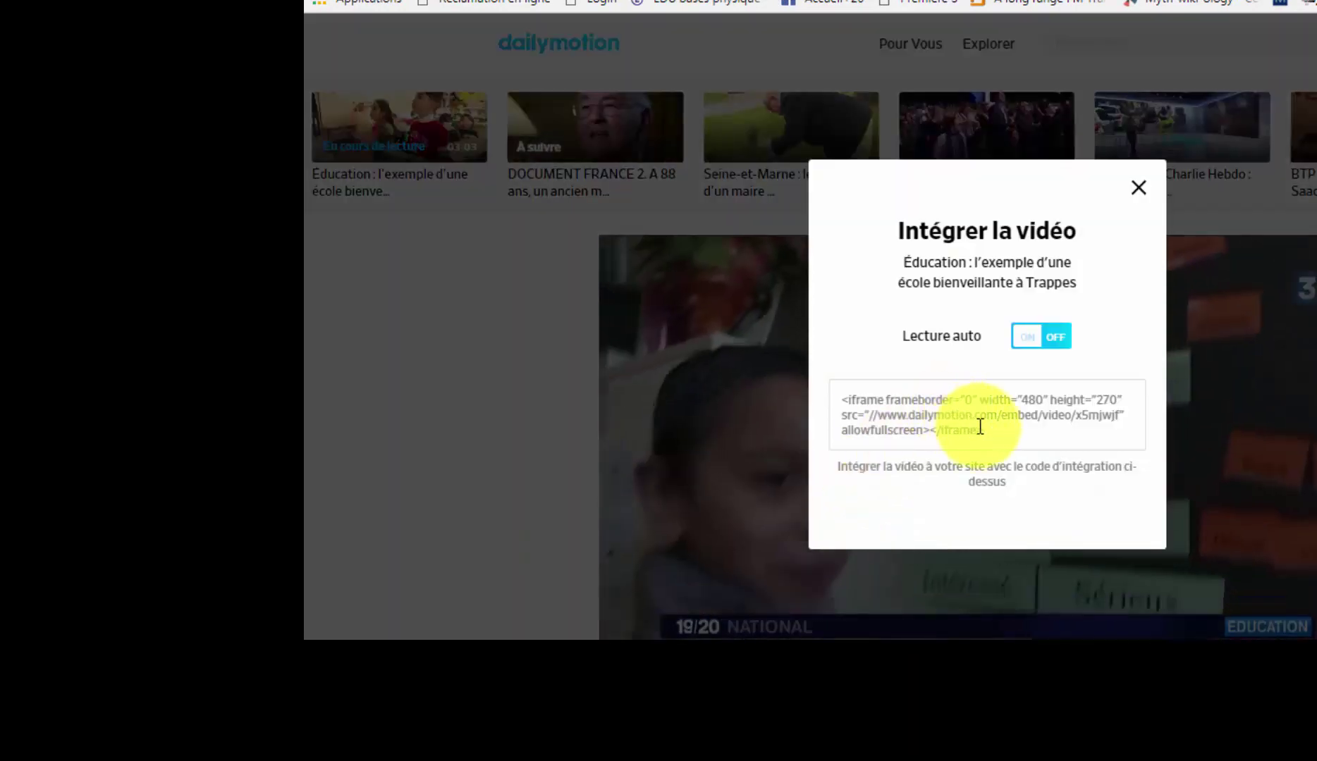
pyautogui.moveTo(979, 428); pyautogui.dragTo(838, 405)
pyautogui.hotkey('ctrl', 'c')
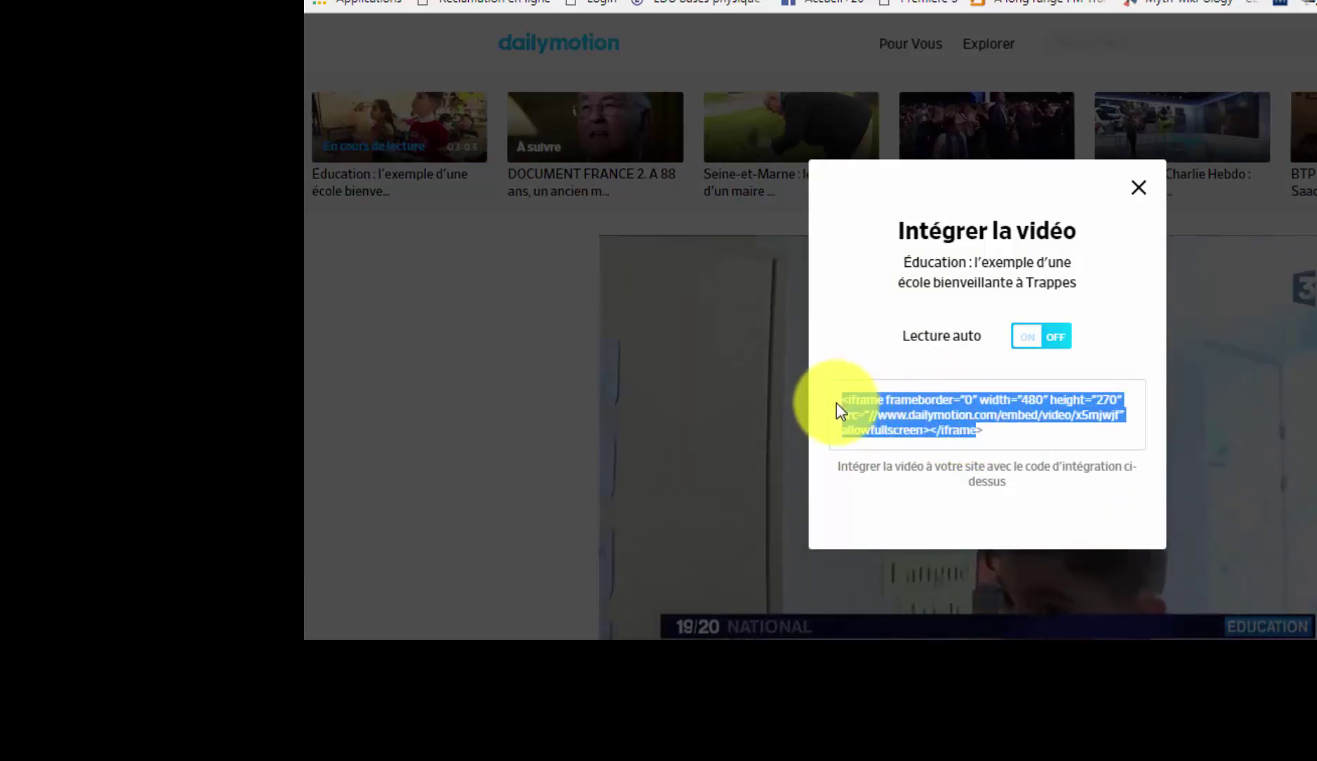
pyautogui.rightClick(880, 408)
pyautogui.click(919, 425)
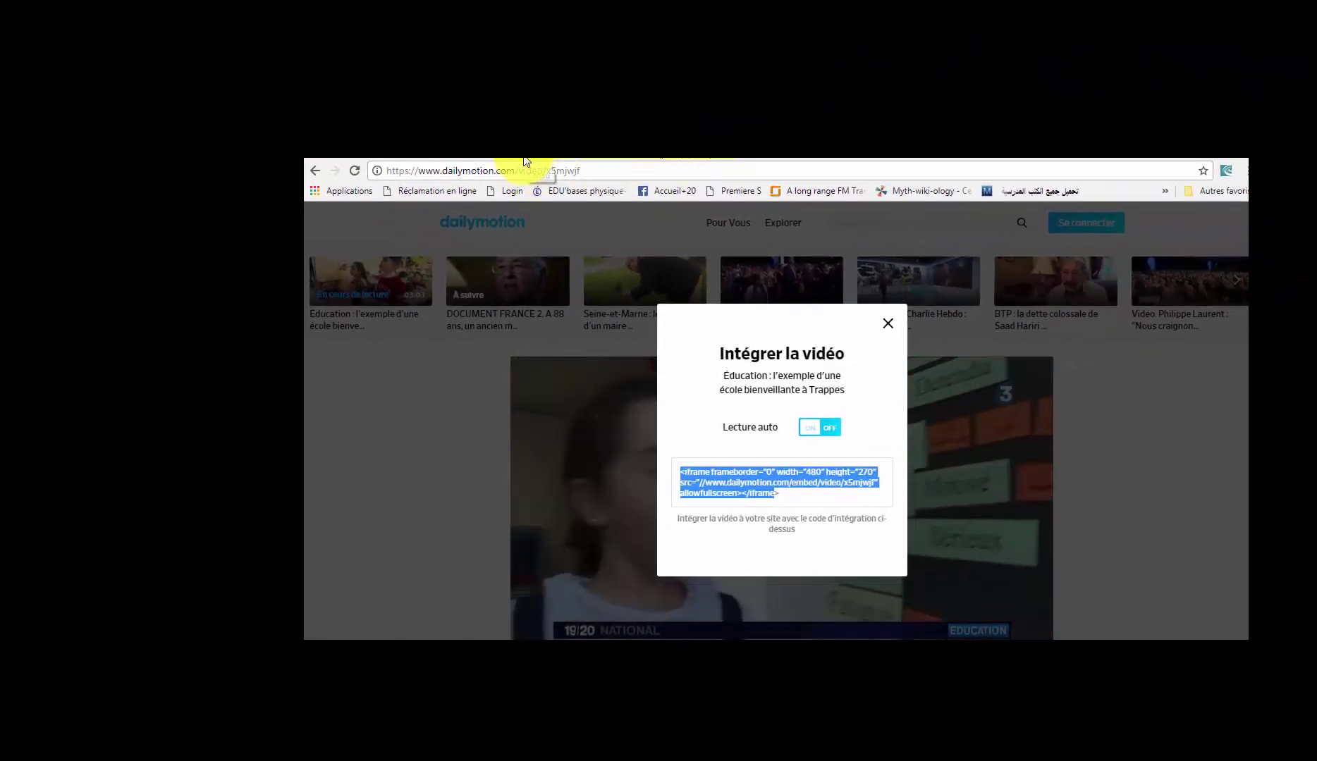
# - Return to Keosu and open the video article for editing from the article list
pyautogui.click(525, 162)
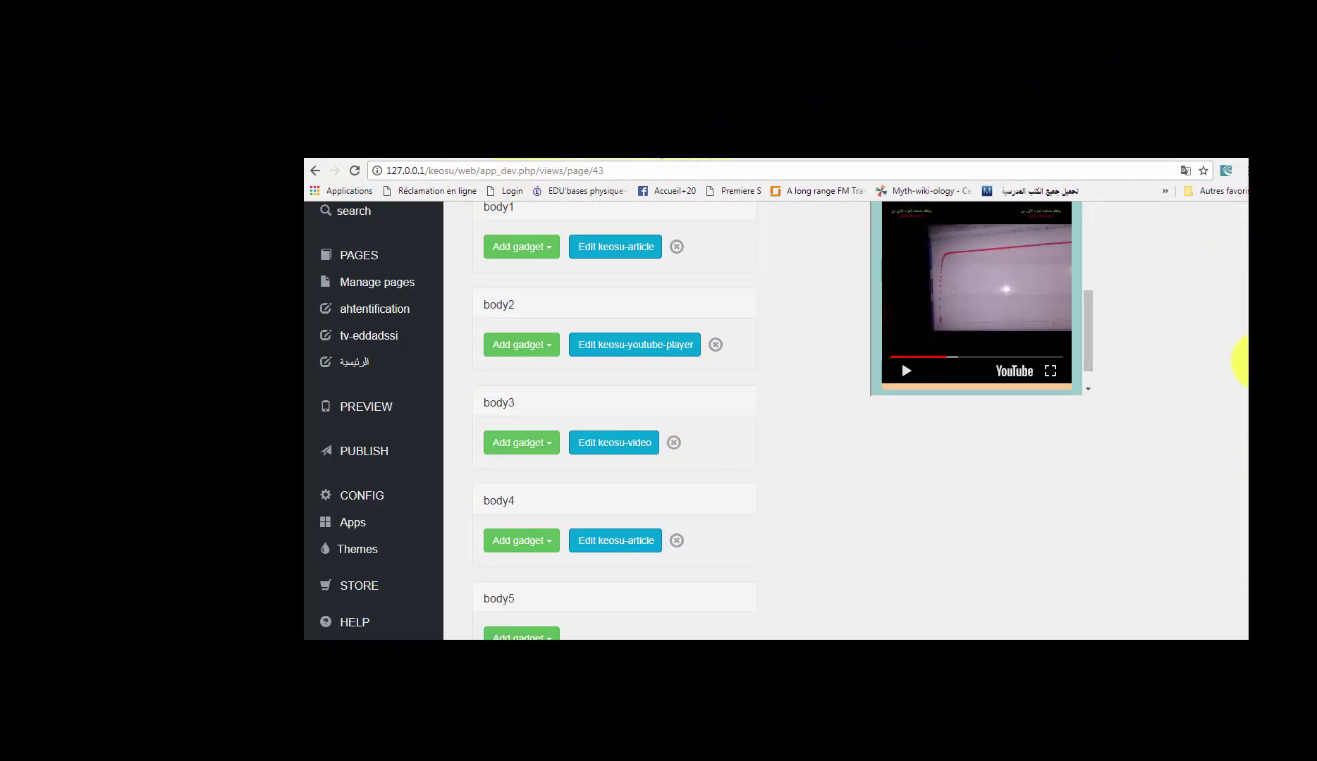
pyautogui.scroll(4, 1242, 317)
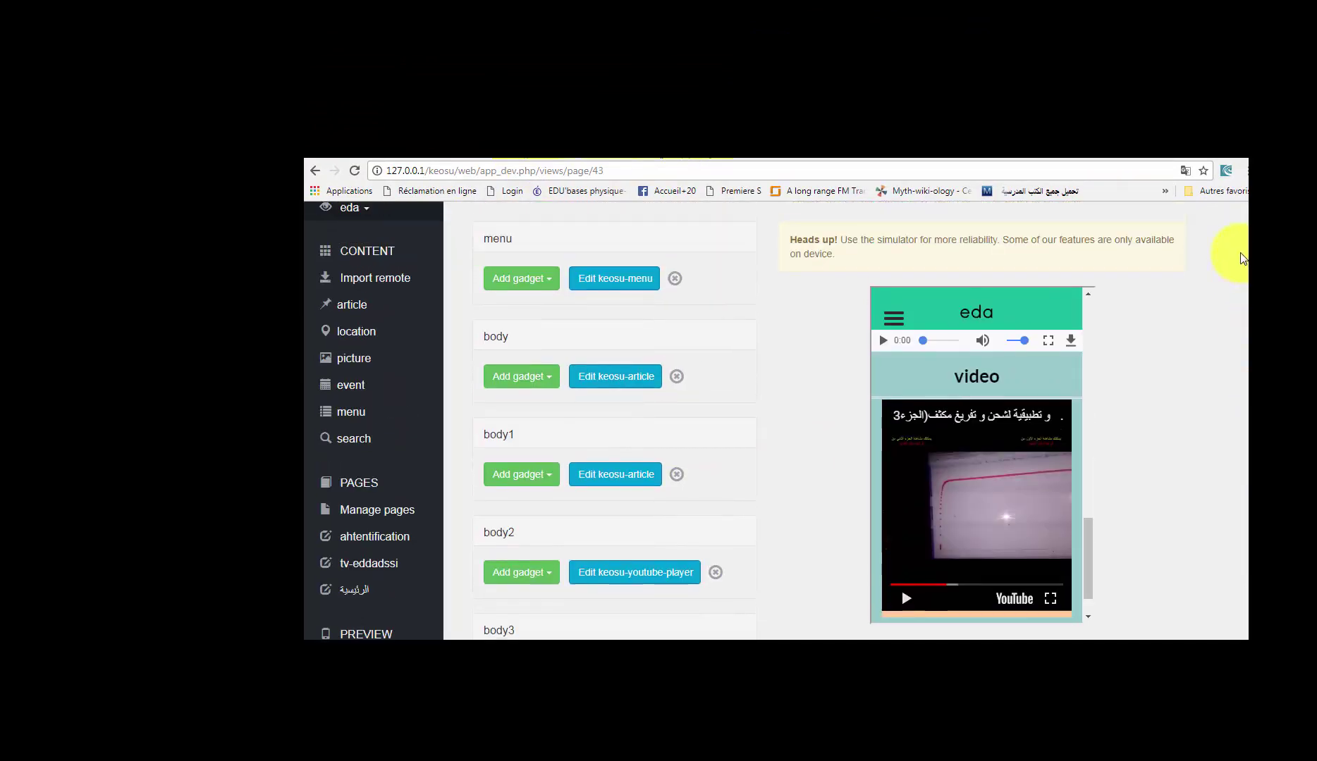
pyautogui.scroll(-1, 1242, 258)
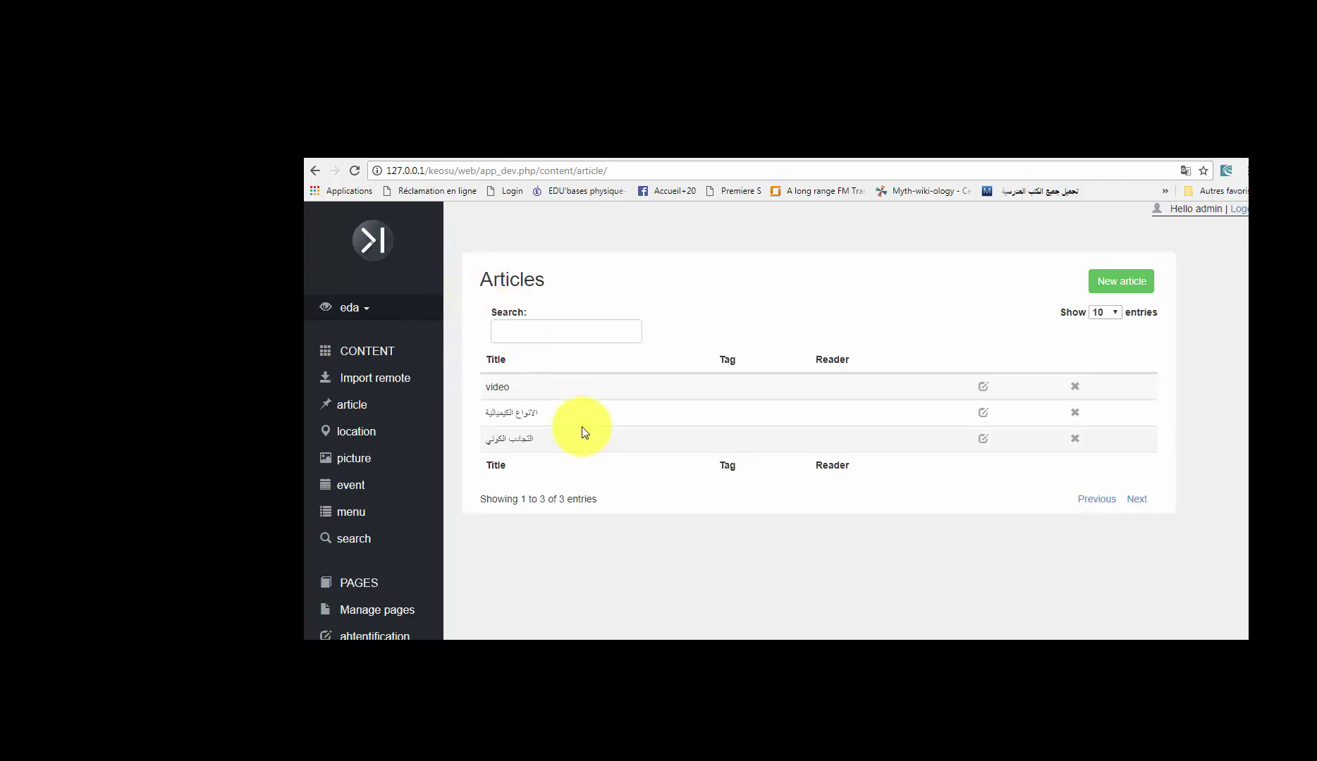
pyautogui.click(983, 387)
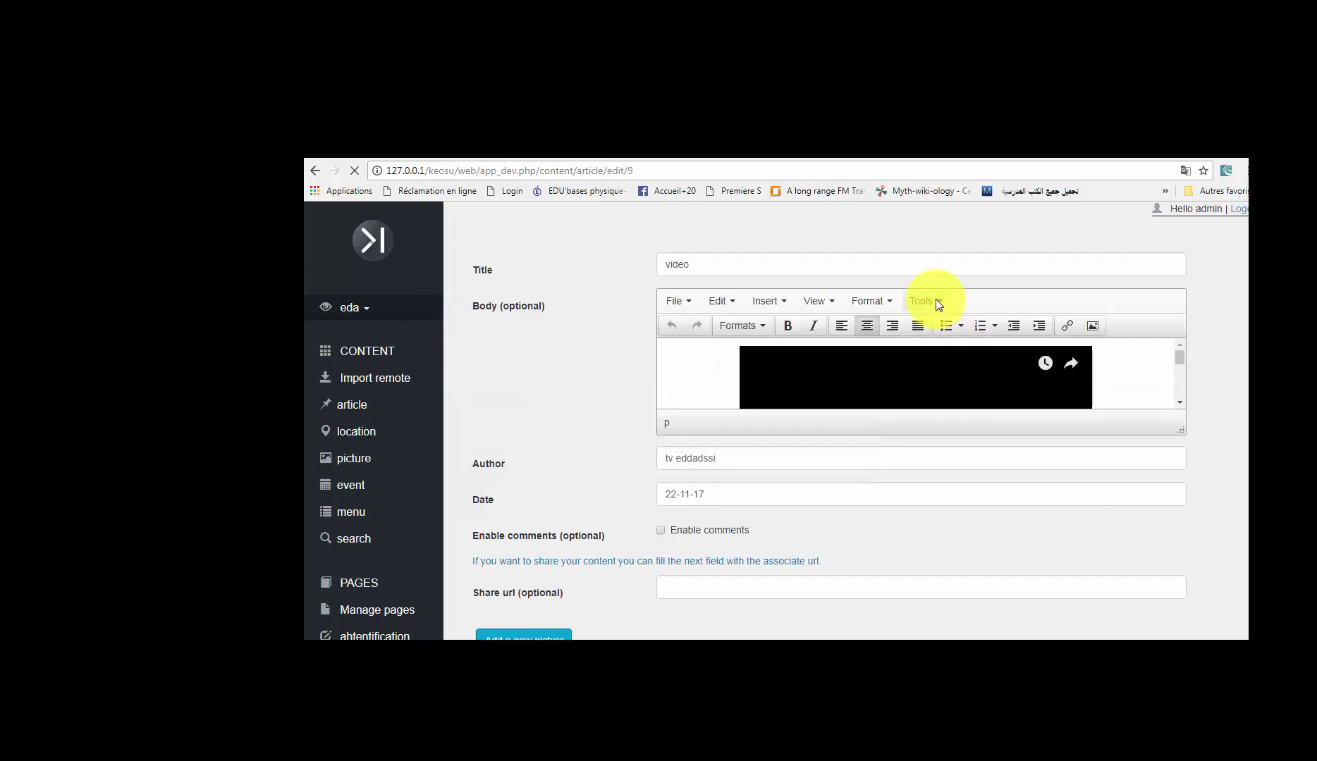
# - Paste the Dailymotion iframe code below the YouTube iframe in the article body's source code and apply it
pyautogui.click(937, 302)
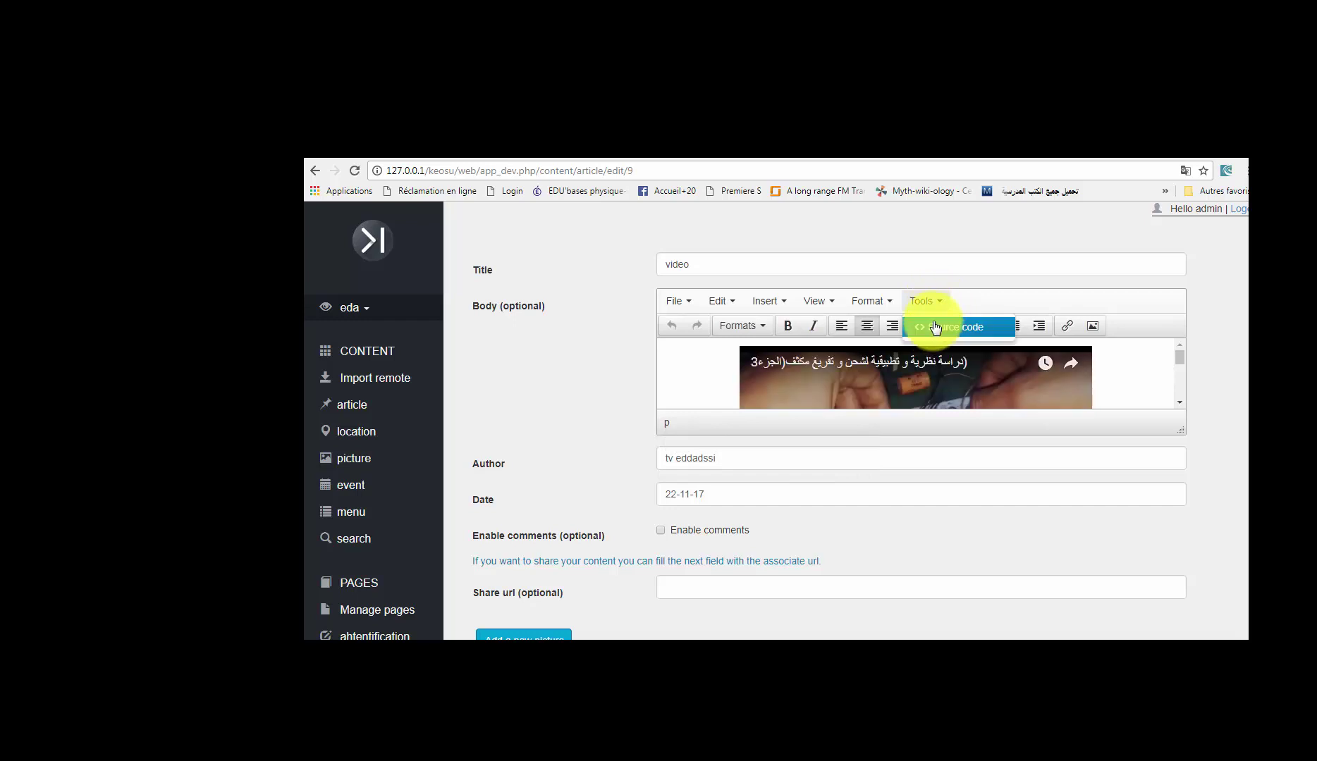
pyautogui.click(935, 327)
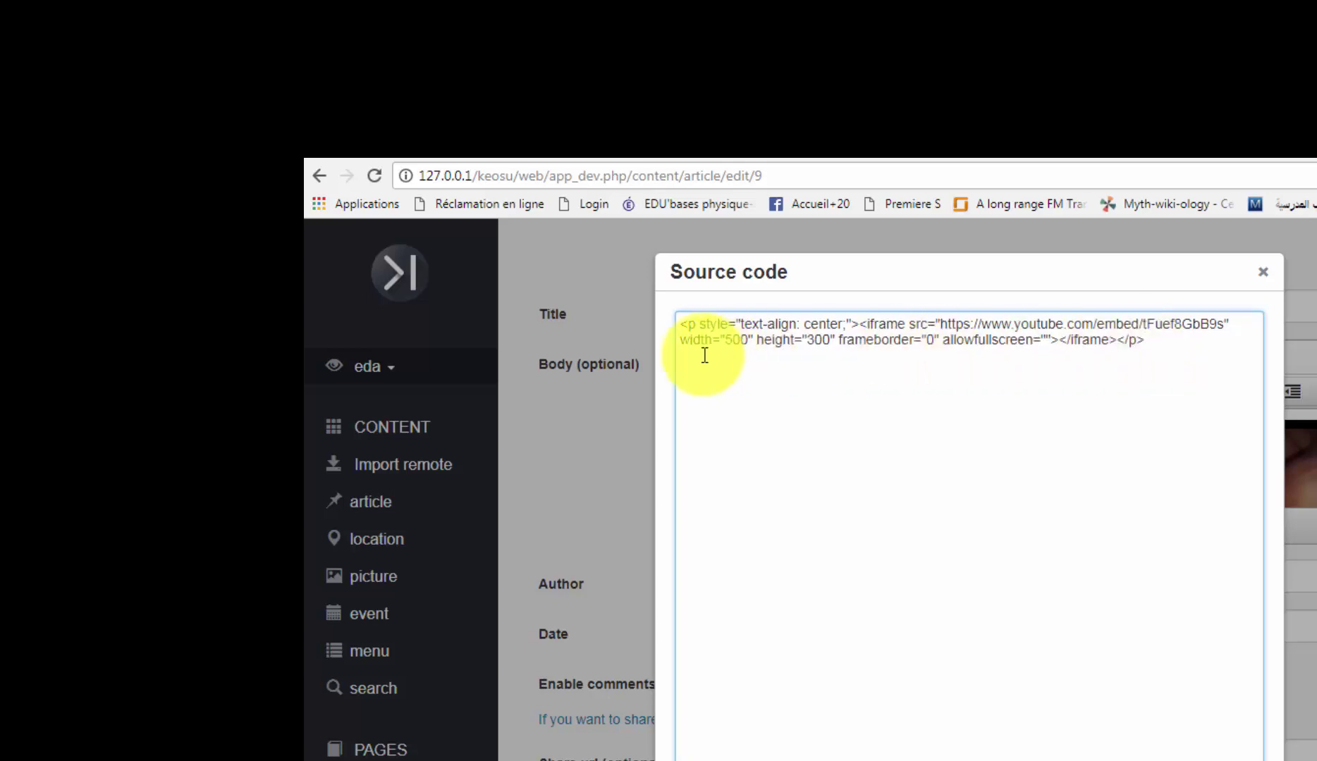
pyautogui.rightClick(680, 360)
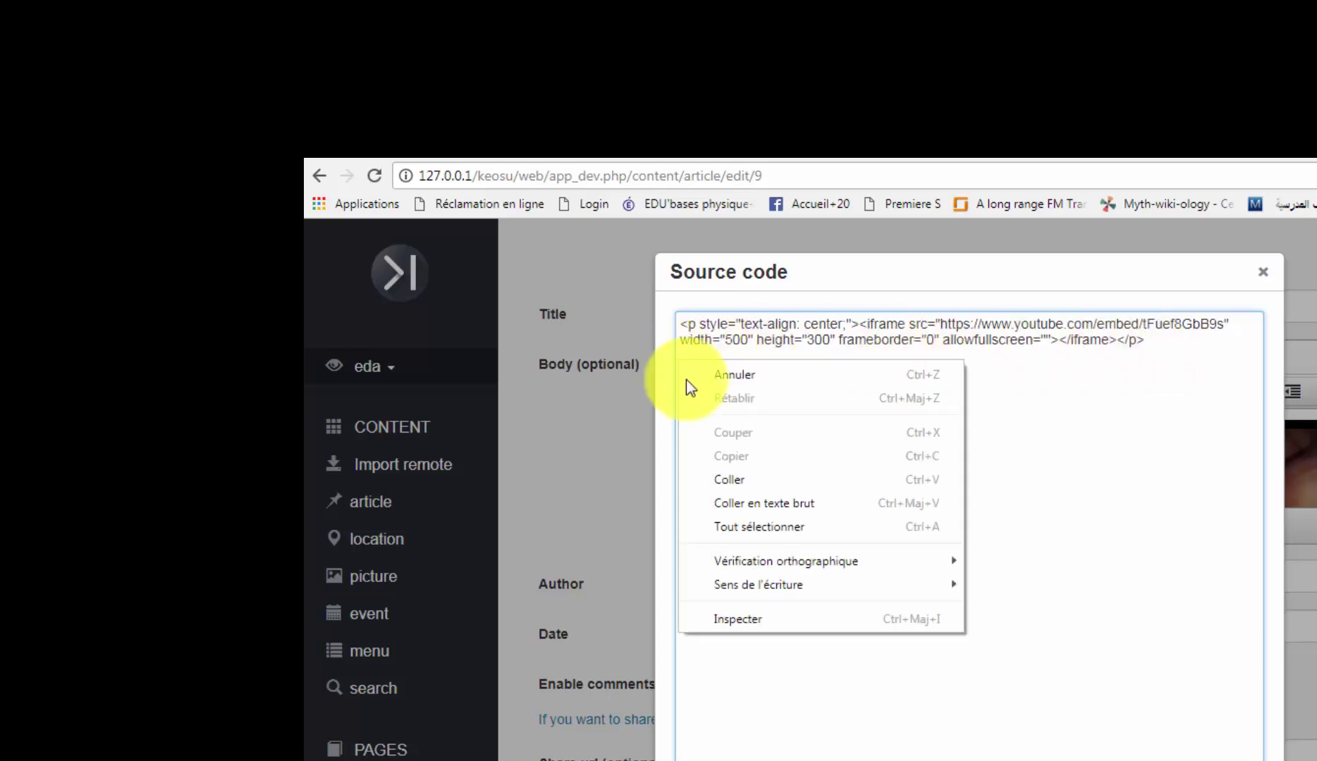
pyautogui.click(727, 475)
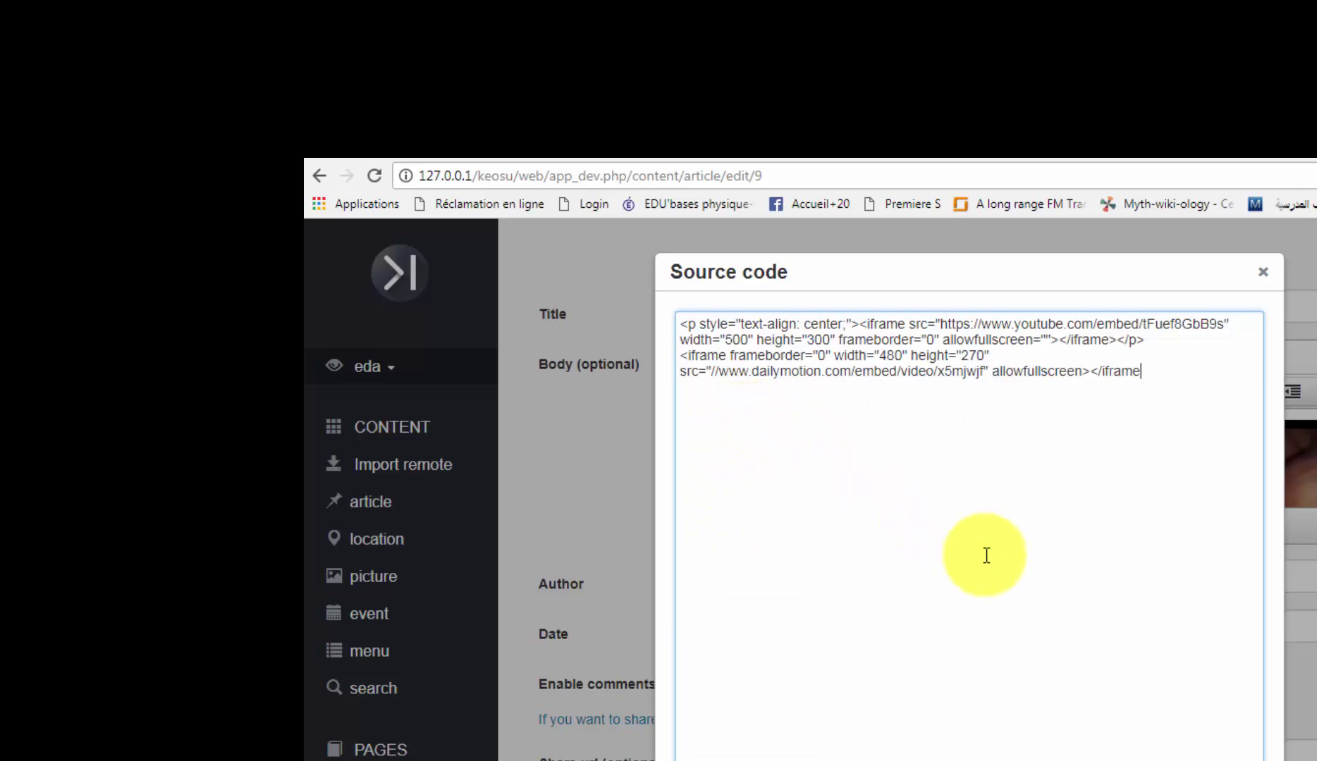
pyautogui.click(1182, 760)
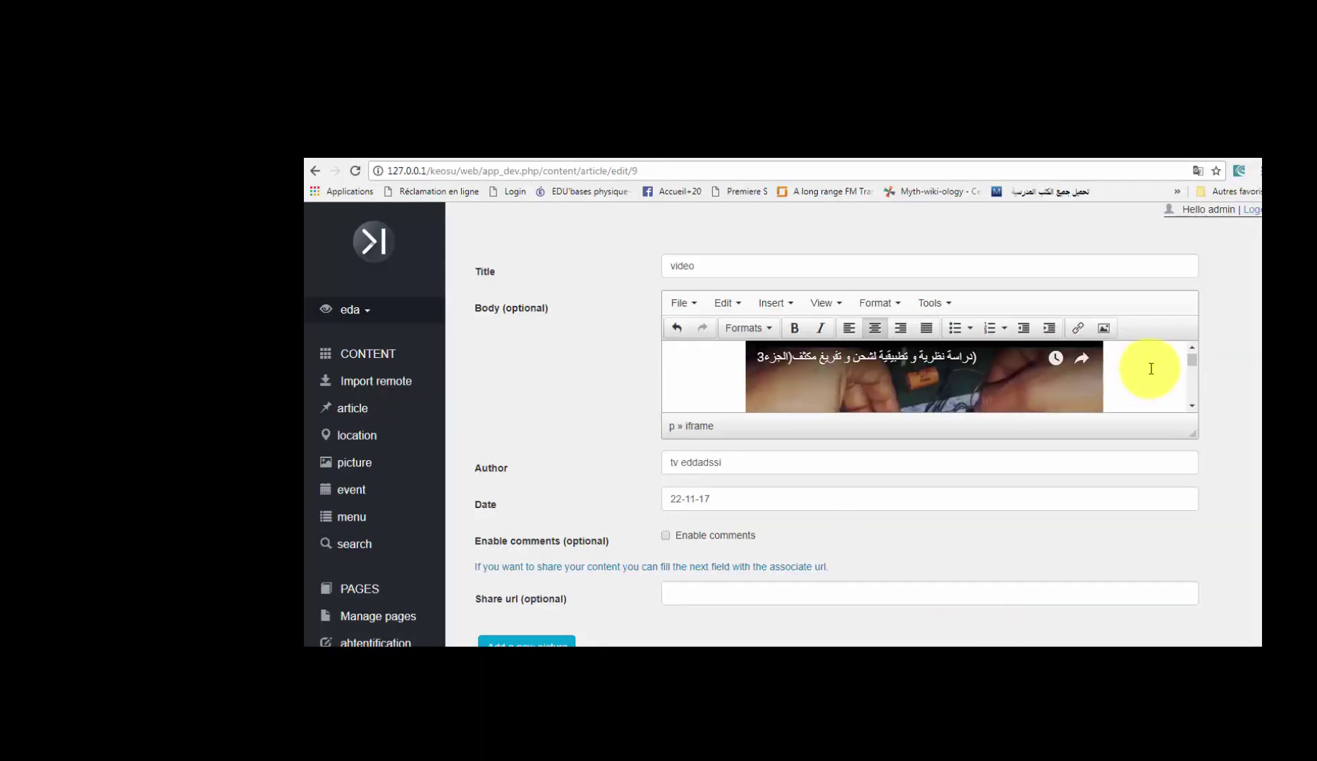
# - Center the Dailymotion video in the article body and save the article
pyautogui.moveTo(1191, 363); pyautogui.dragTo(1201, 406)
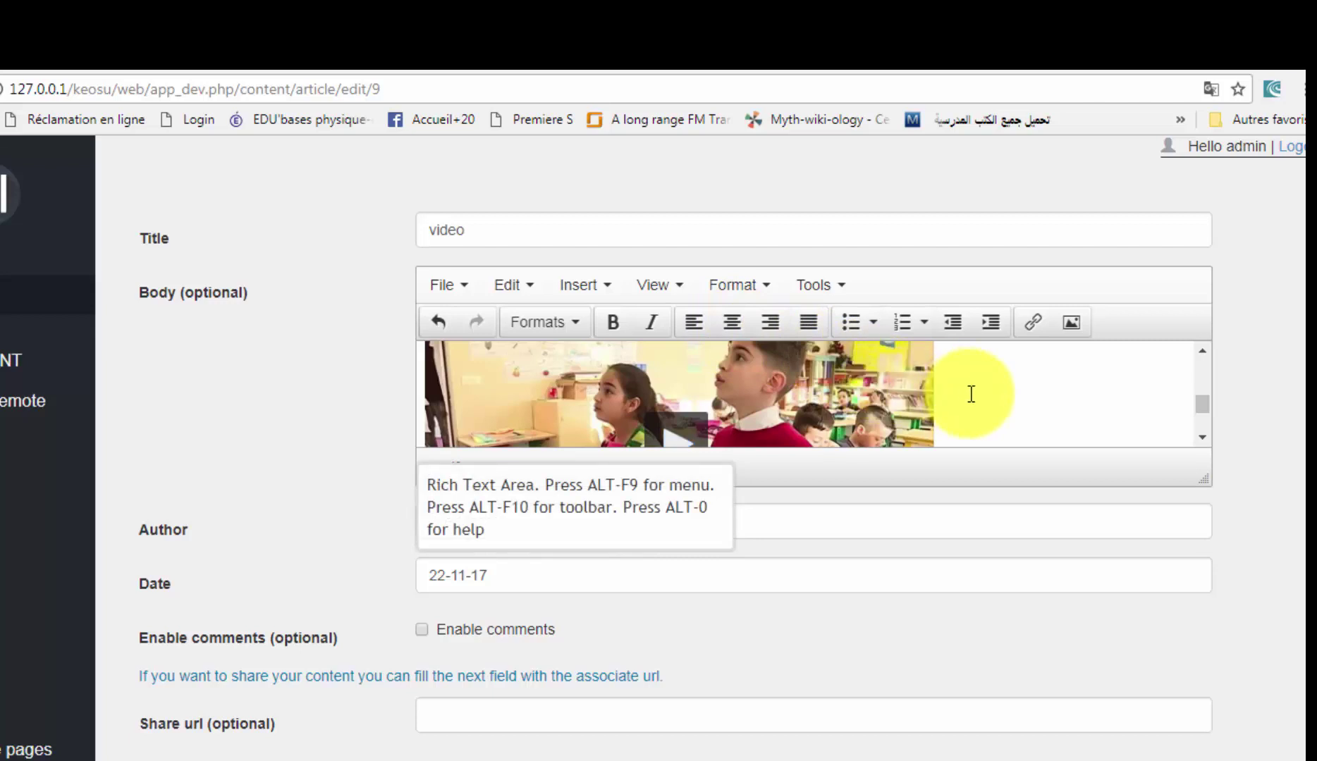
pyautogui.click(740, 331)
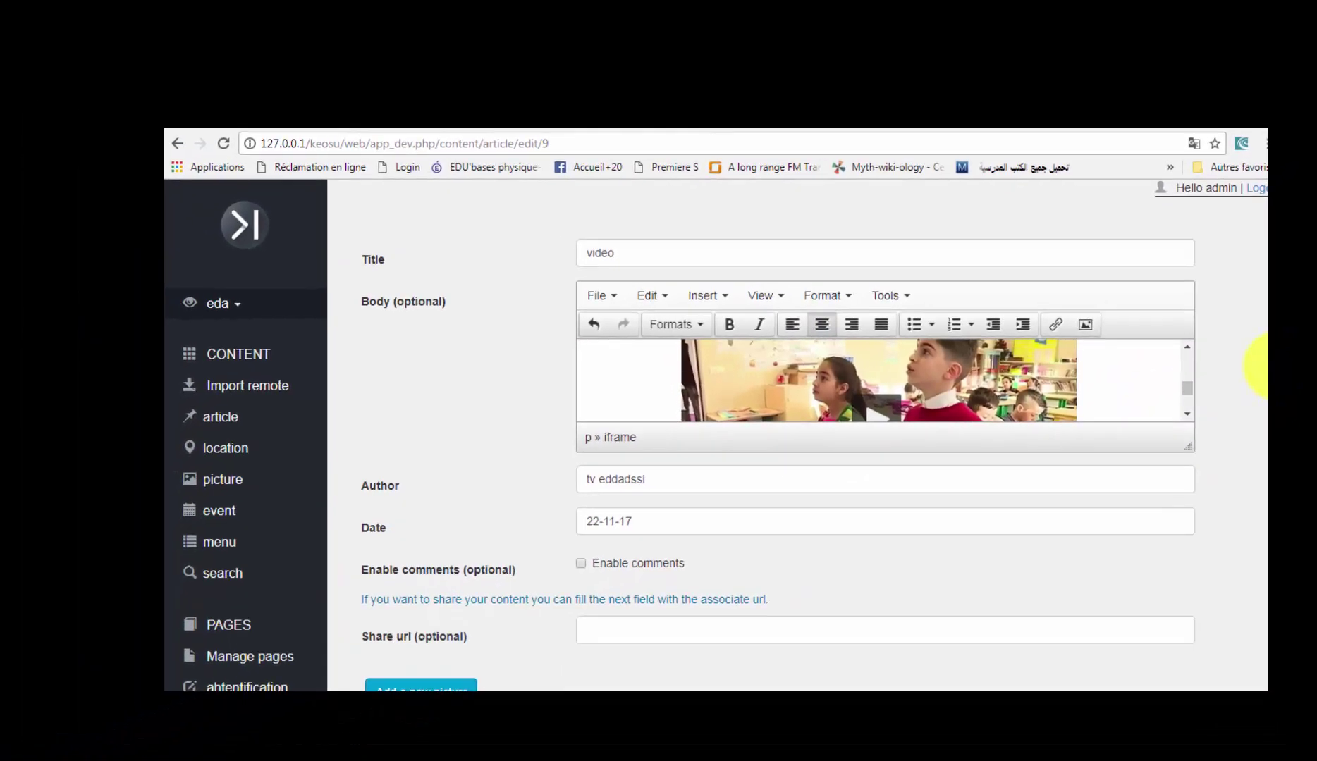
pyautogui.scroll(-3, 1006, 506)
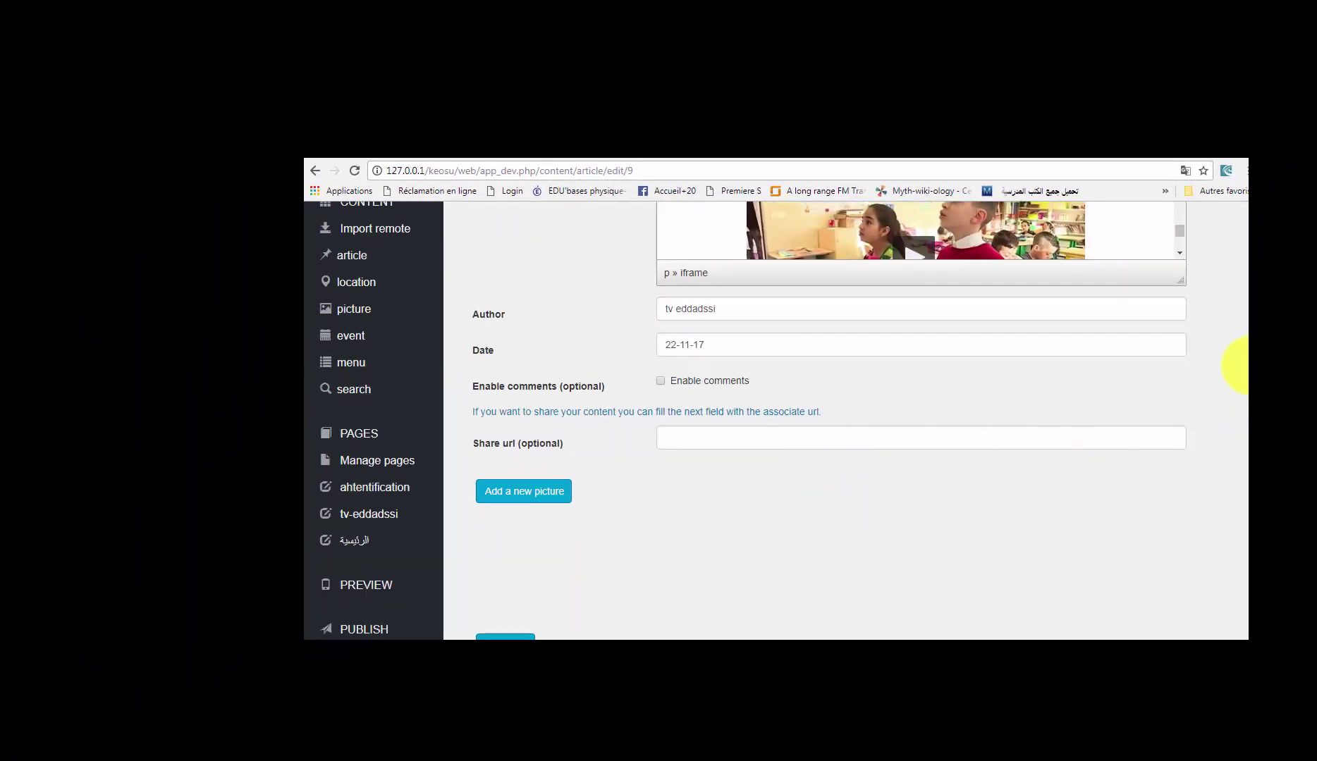
pyautogui.scroll(-3, 1235, 423)
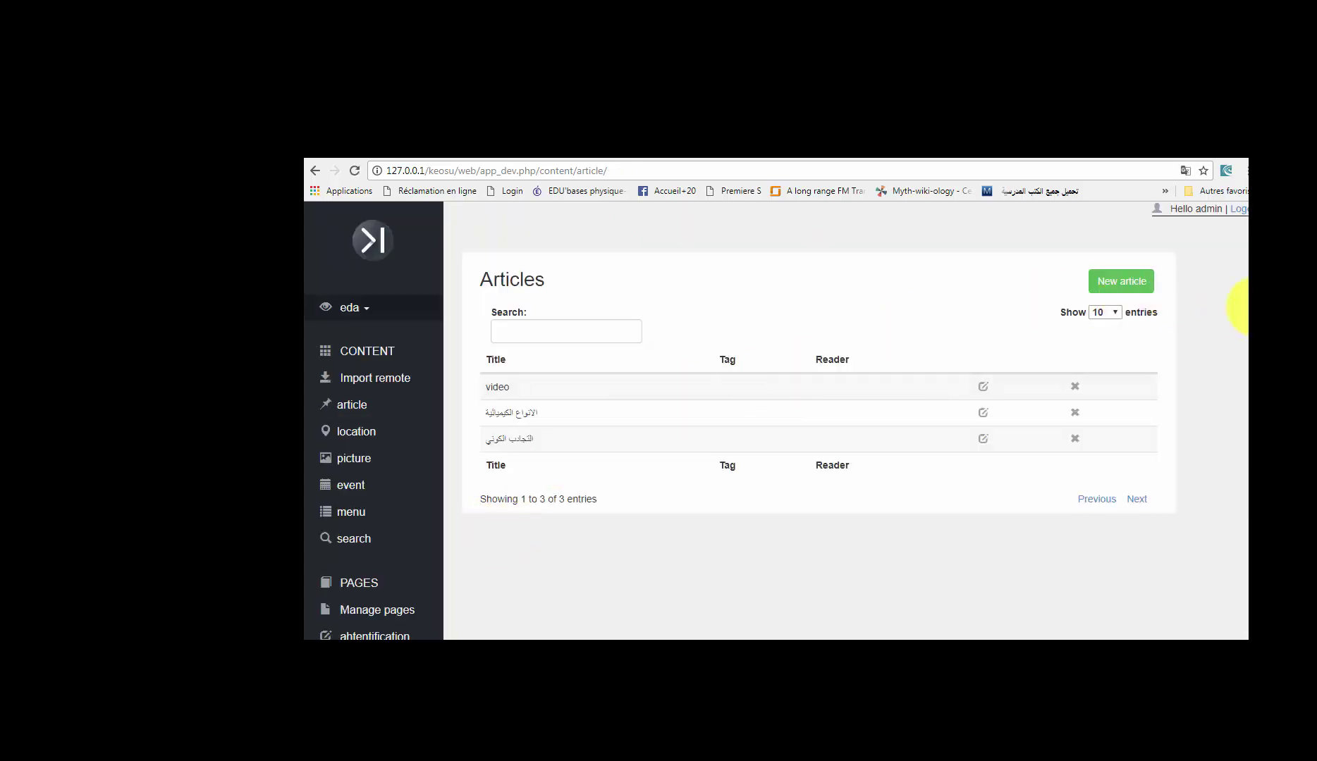
# - Open the tv-eddadssi page and examine the embedded videos in its app preview down to the Dailymotion video
pyautogui.scroll(-5, 1245, 308)
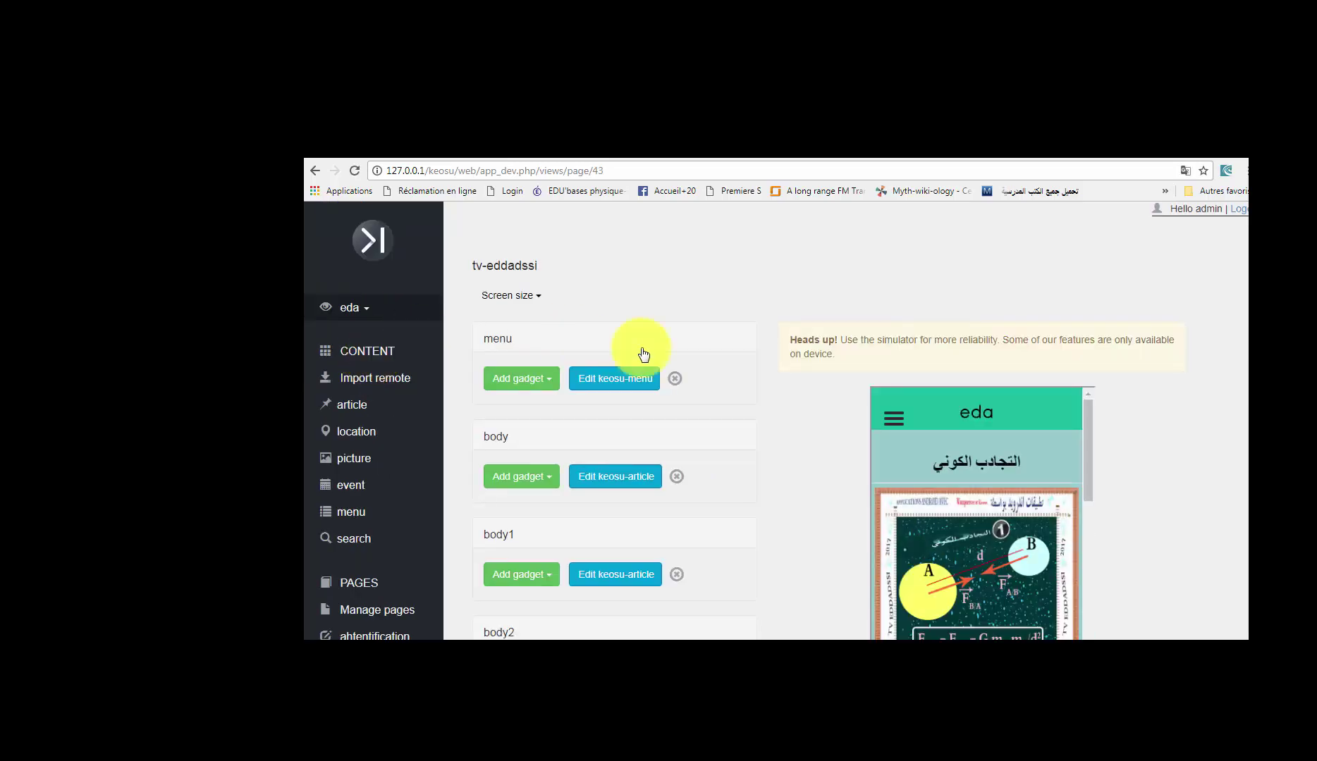
pyautogui.scroll(-3, 1067, 447)
pyautogui.moveTo(1088, 338); pyautogui.dragTo(1087, 378)
pyautogui.scroll(-2, 1087, 381)
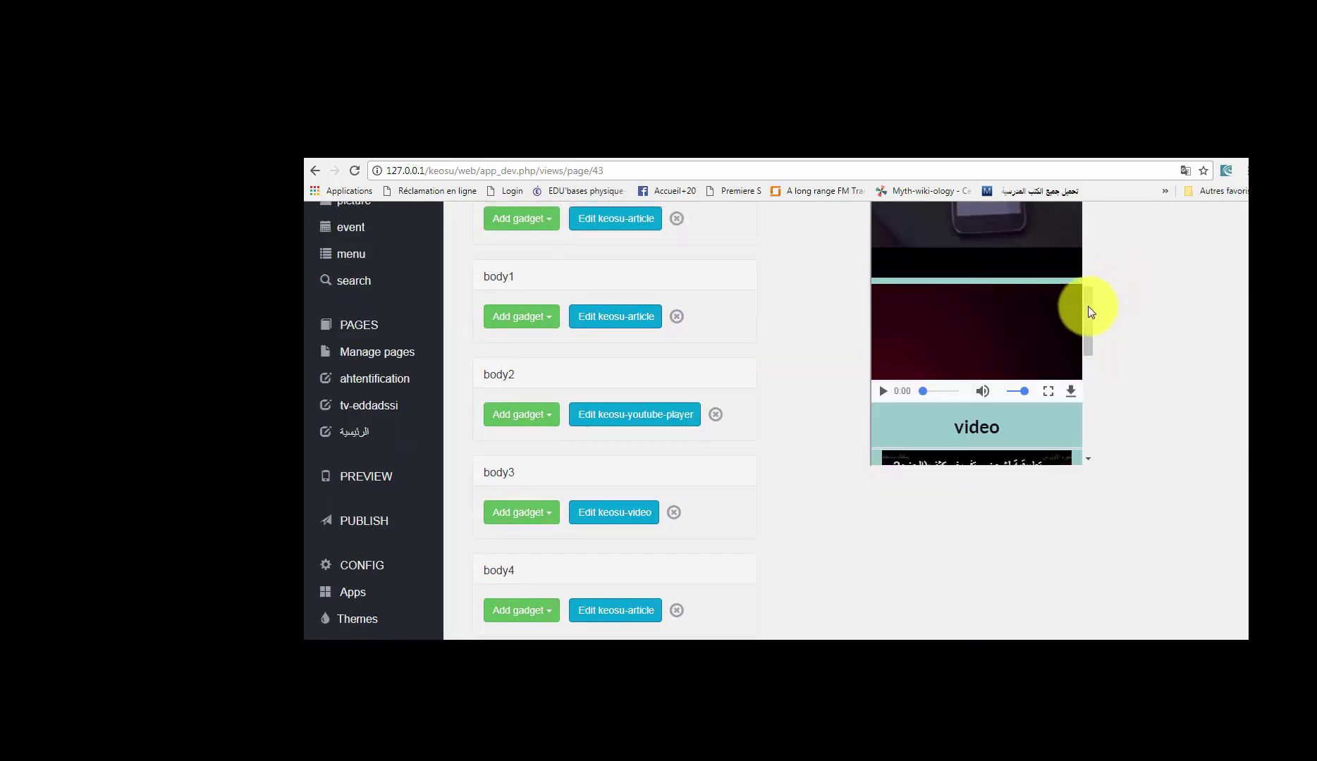
pyautogui.moveTo(1087, 306); pyautogui.dragTo(1088, 318)
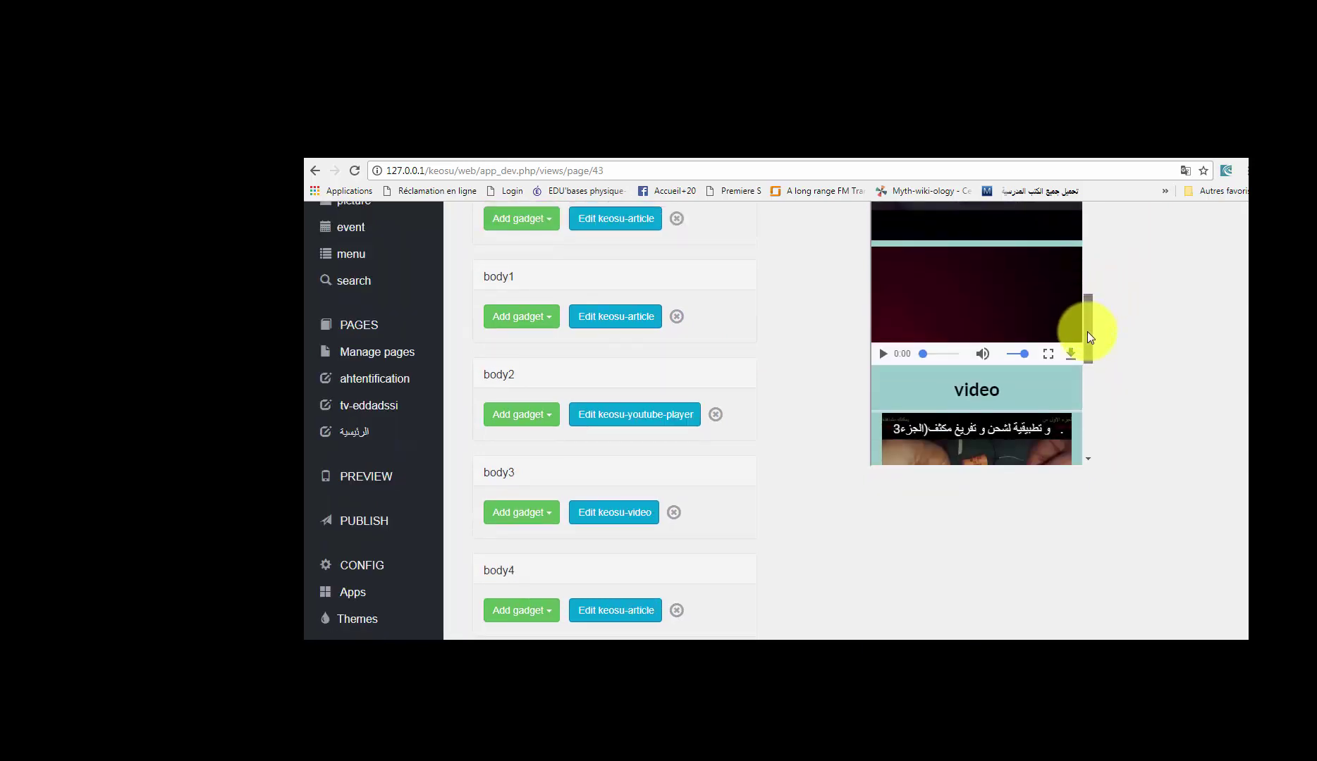
pyautogui.scroll(-3, 1088, 331)
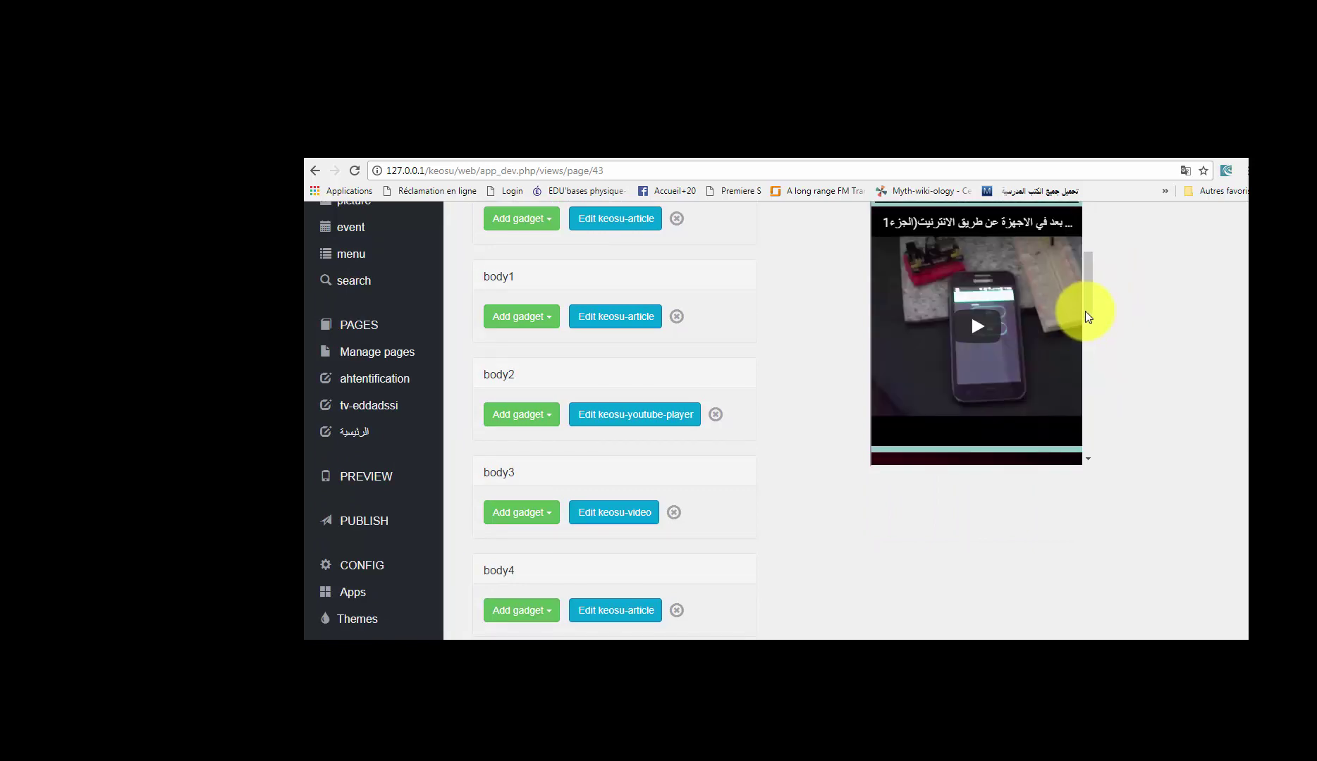
pyautogui.moveTo(1086, 282); pyautogui.dragTo(1087, 411)
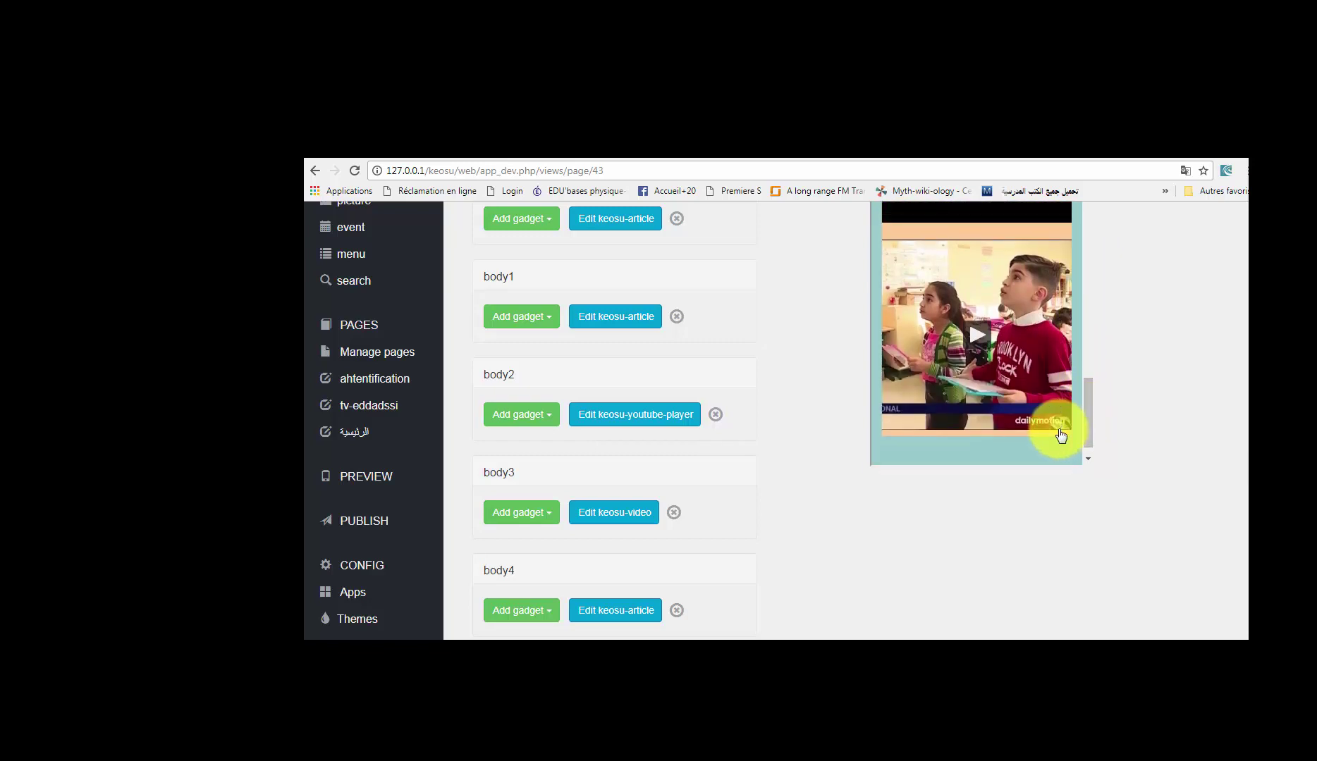
# - Play the Dailymotion video in the app preview to test the embed, and pause it
pyautogui.click(982, 342)
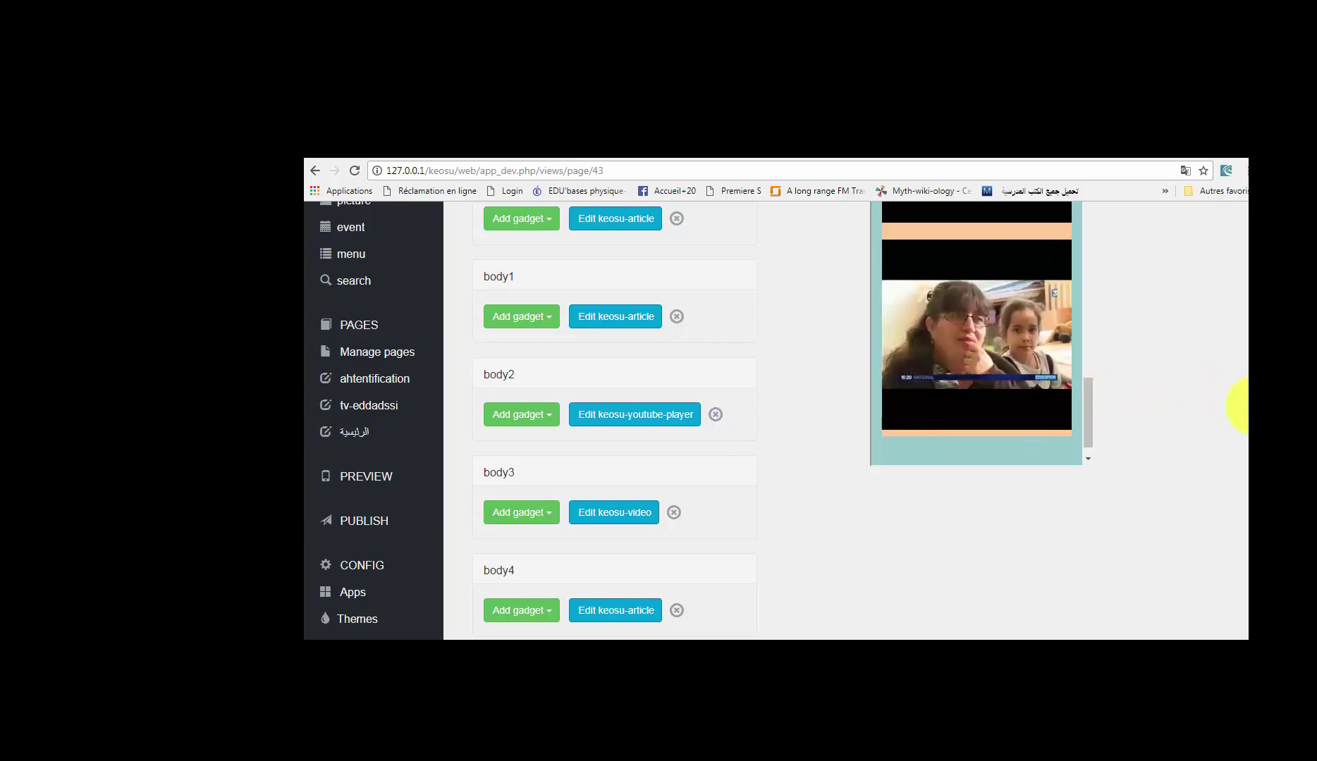
pyautogui.scroll(3, 1242, 407)
pyautogui.scroll(-5, 1242, 352)
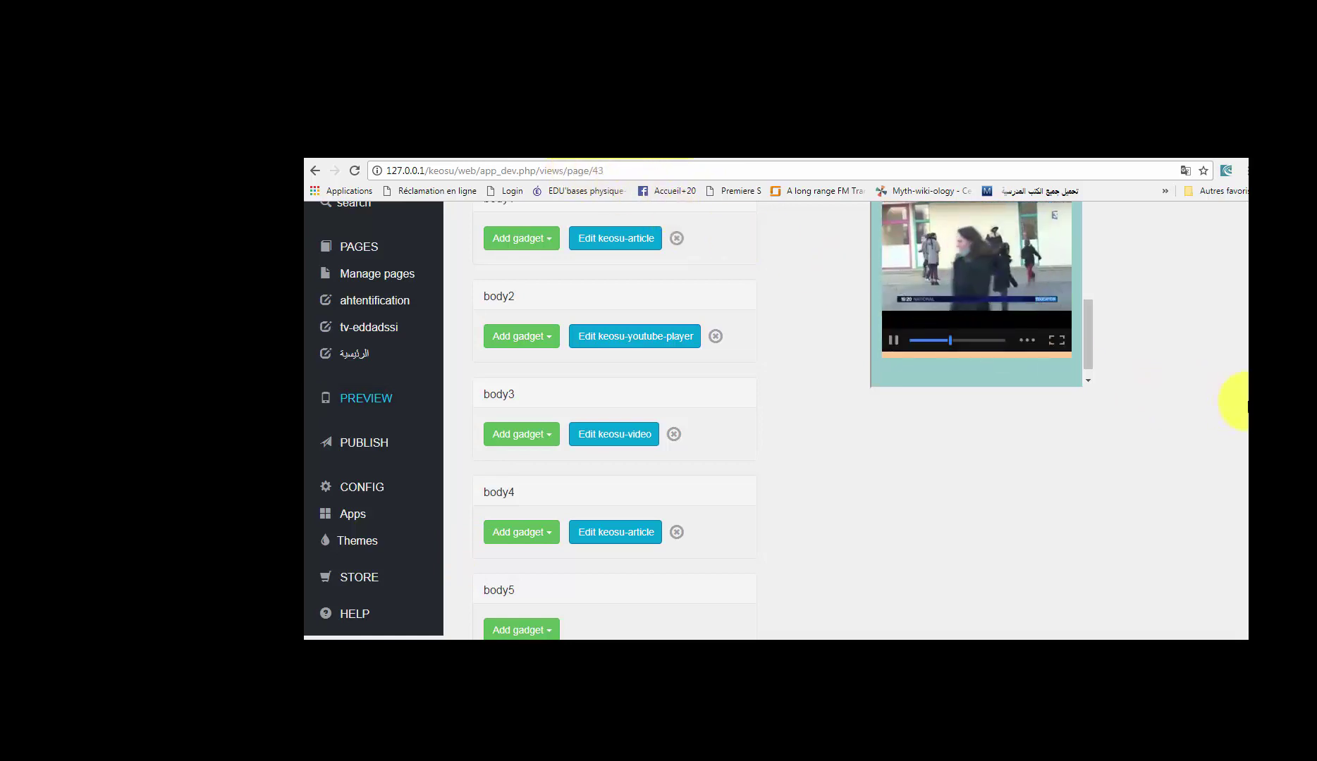
pyautogui.scroll(3, 1242, 401)
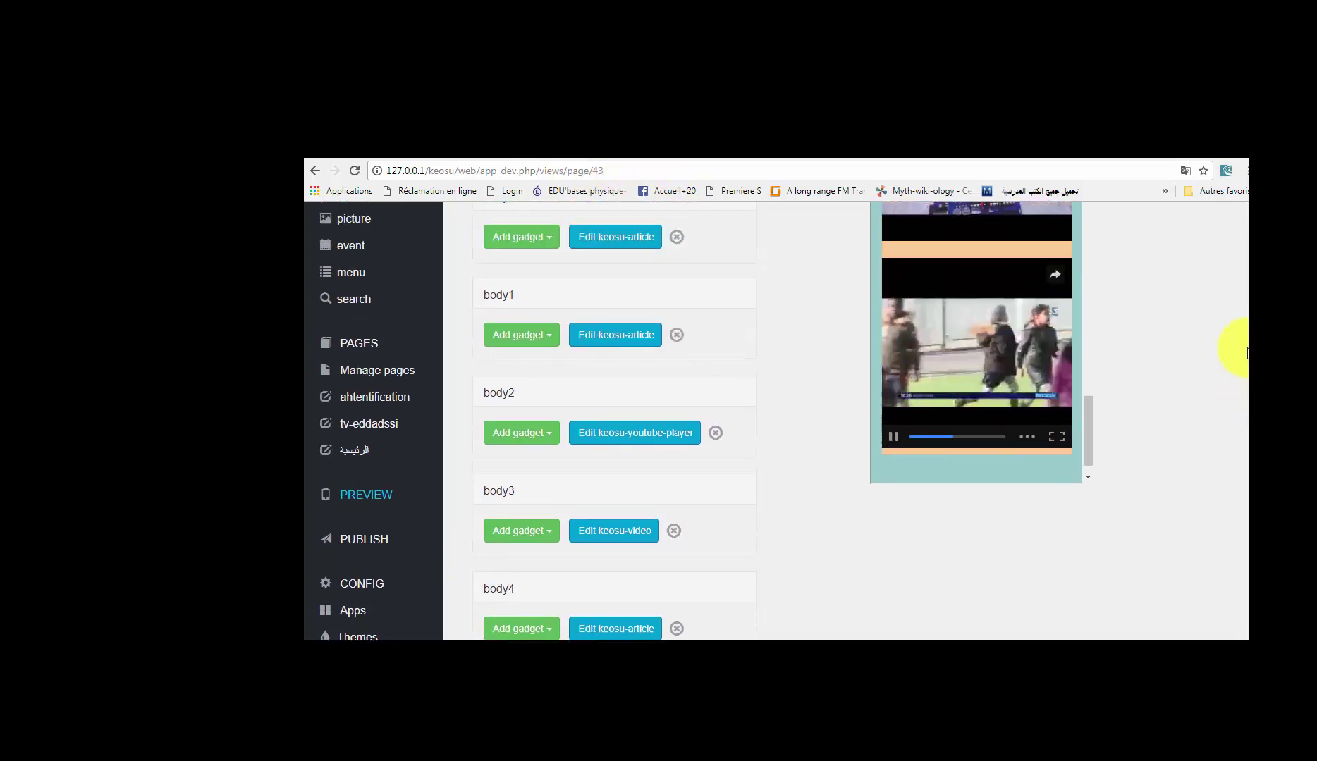
pyautogui.scroll(3, 1241, 339)
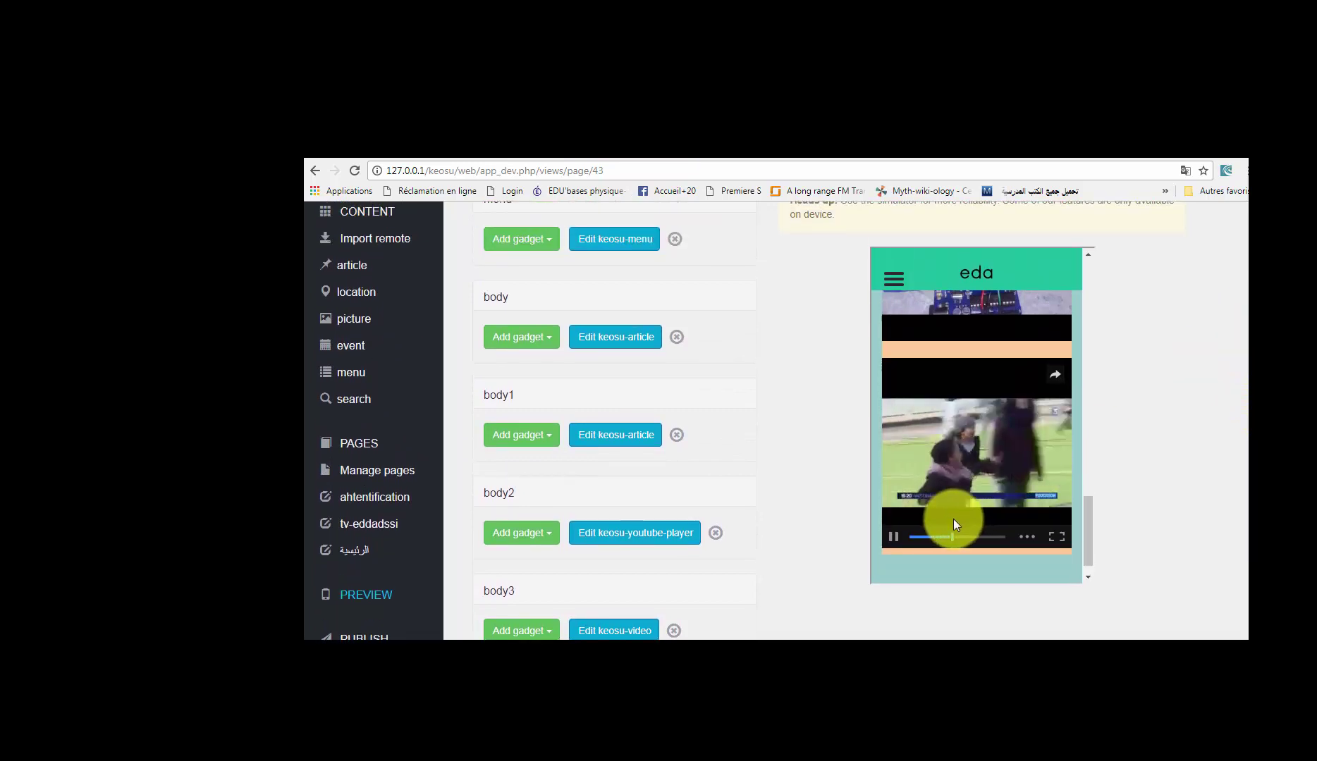
pyautogui.click(893, 538)
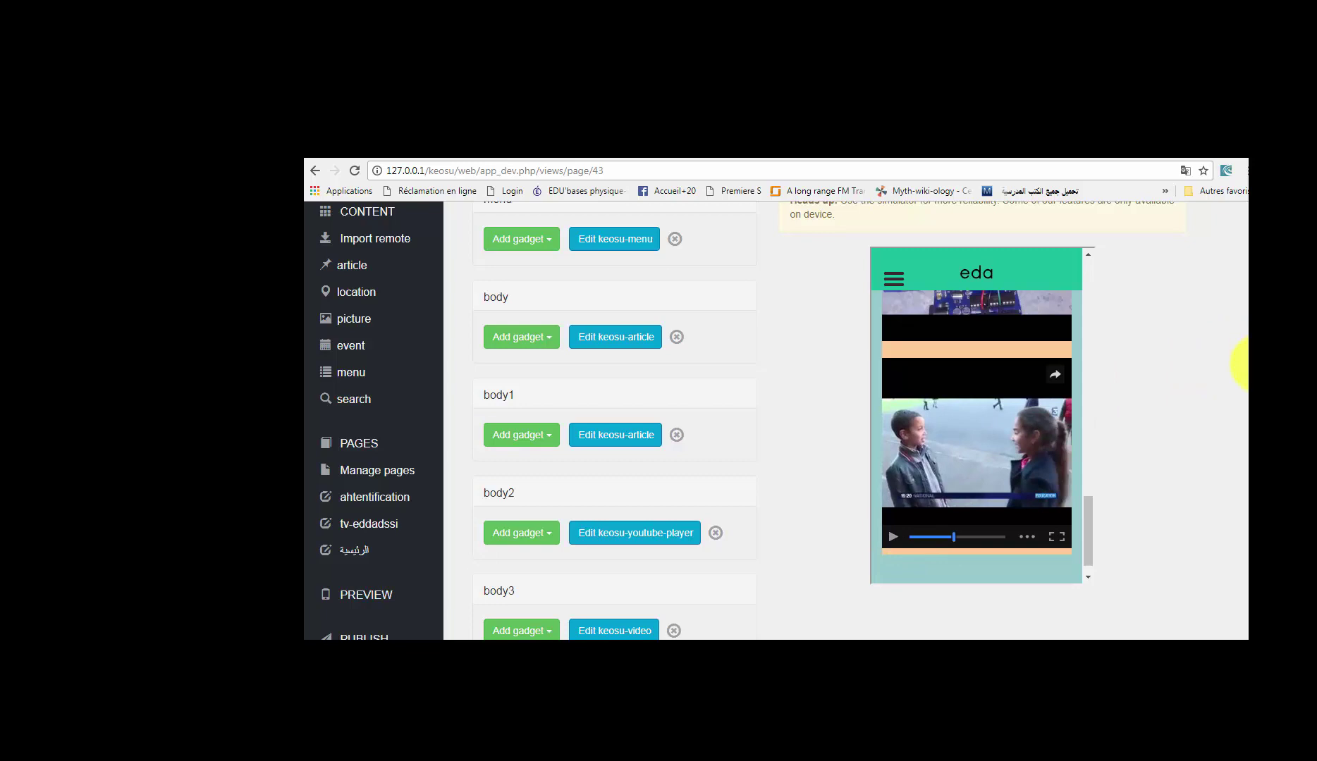
# - Open the navigation menu in the app preview to check its entries, and close it again
pyautogui.scroll(2, 1241, 359)
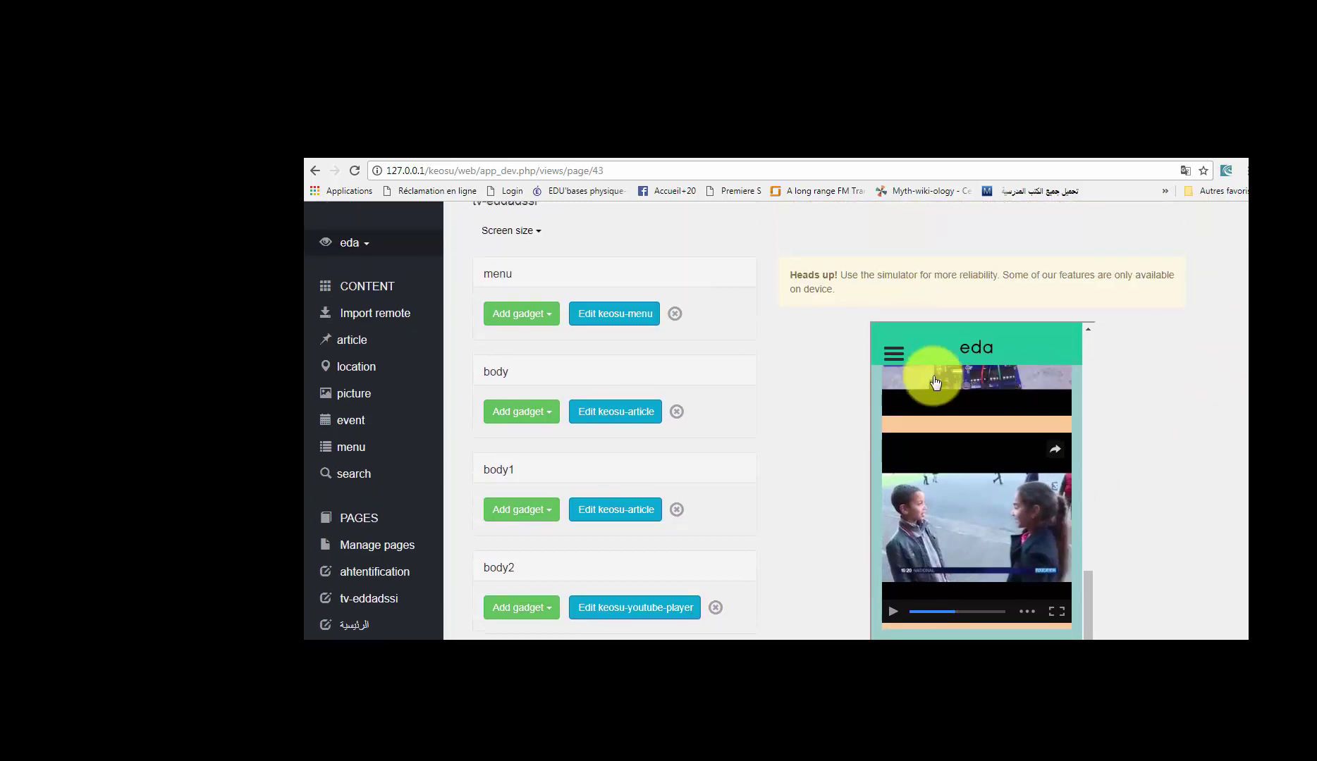
pyautogui.click(894, 355)
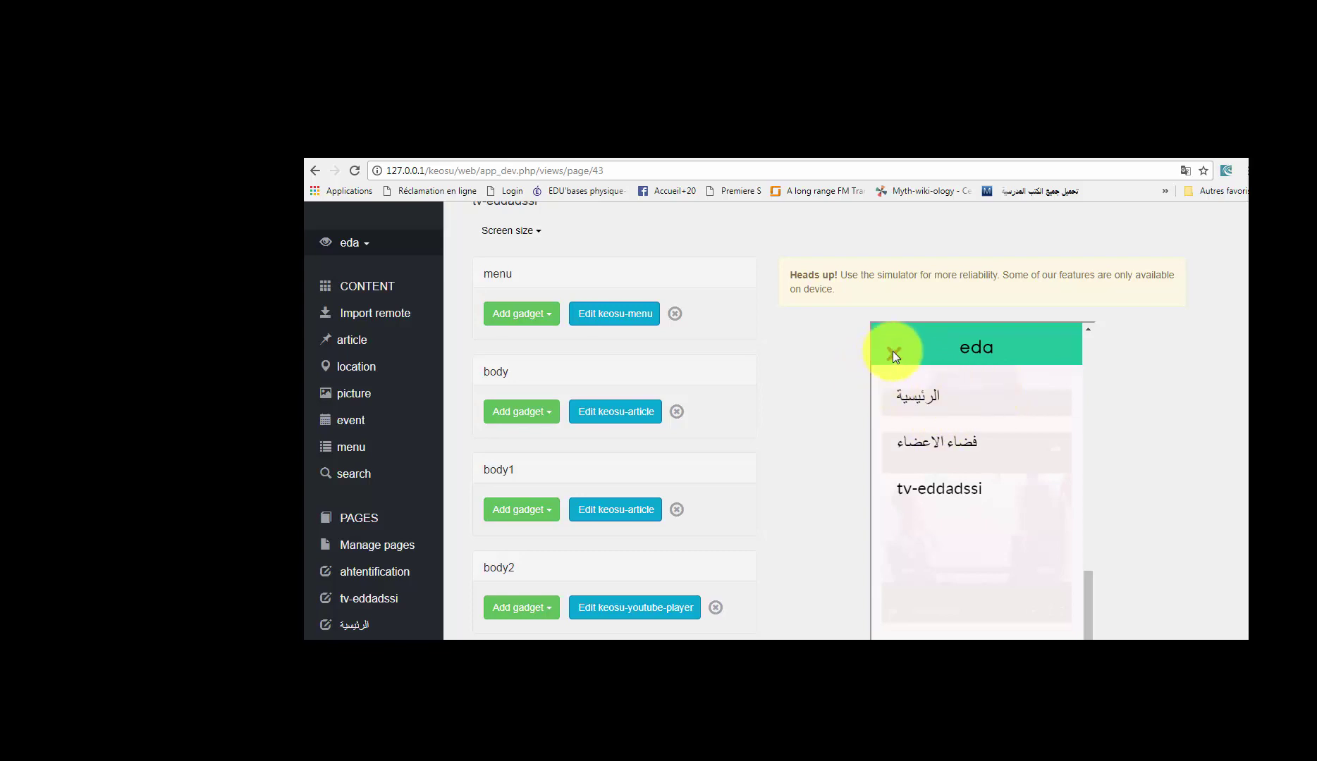
pyautogui.click(892, 351)
pyautogui.scroll(-4, 1241, 381)
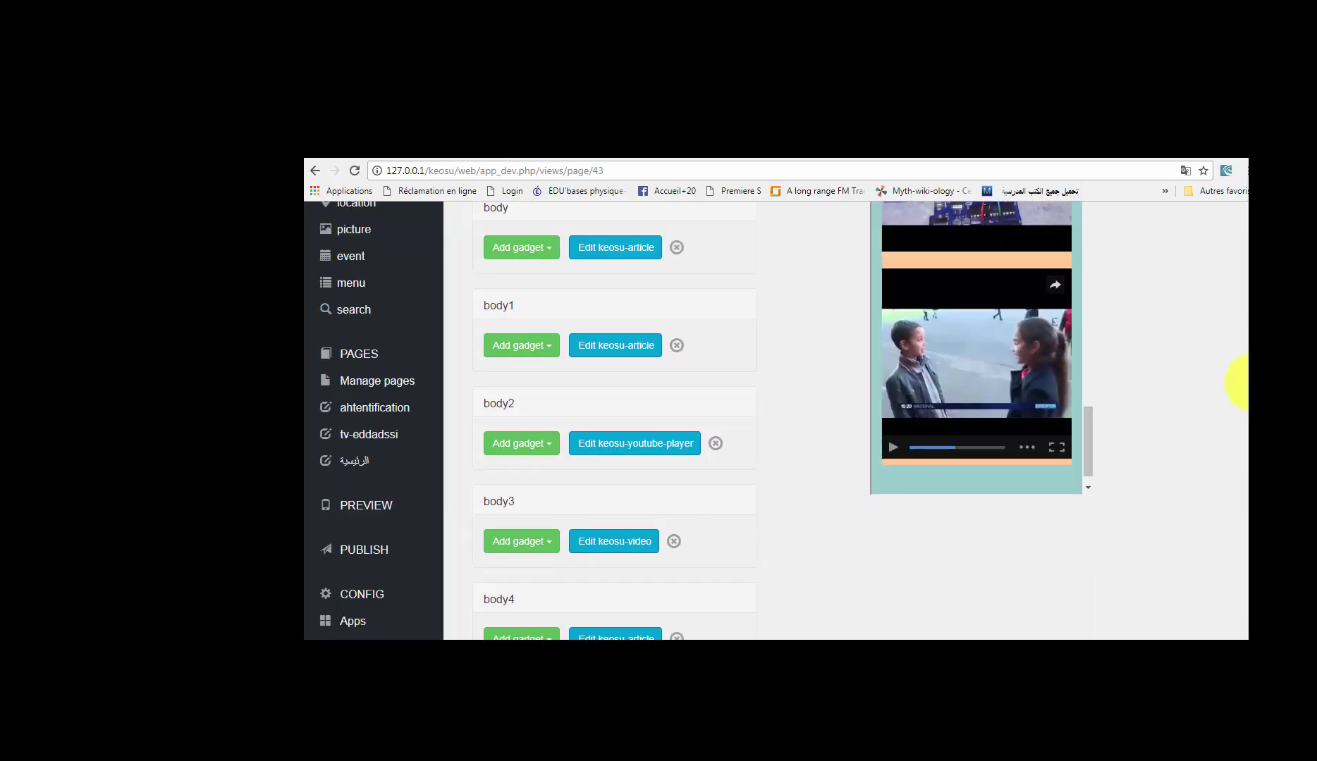
pyautogui.scroll(-1, 1241, 381)
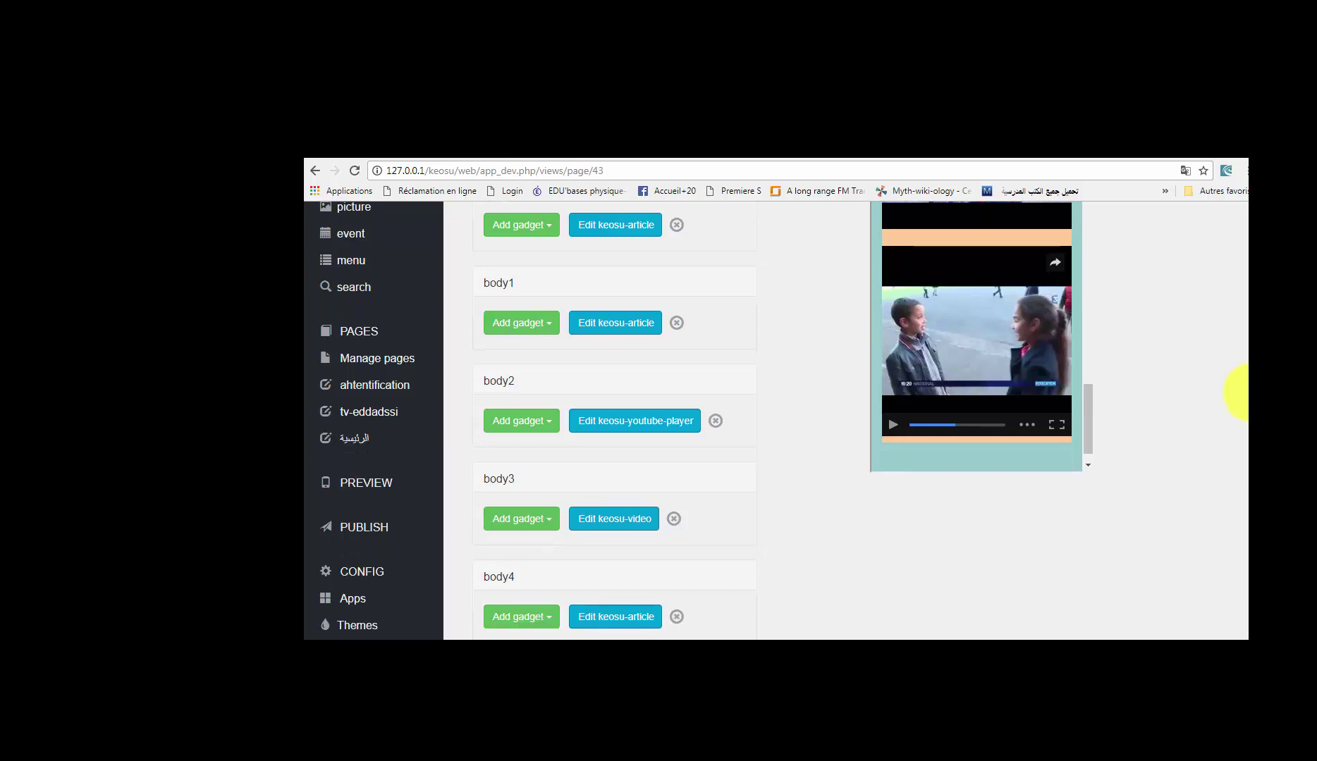